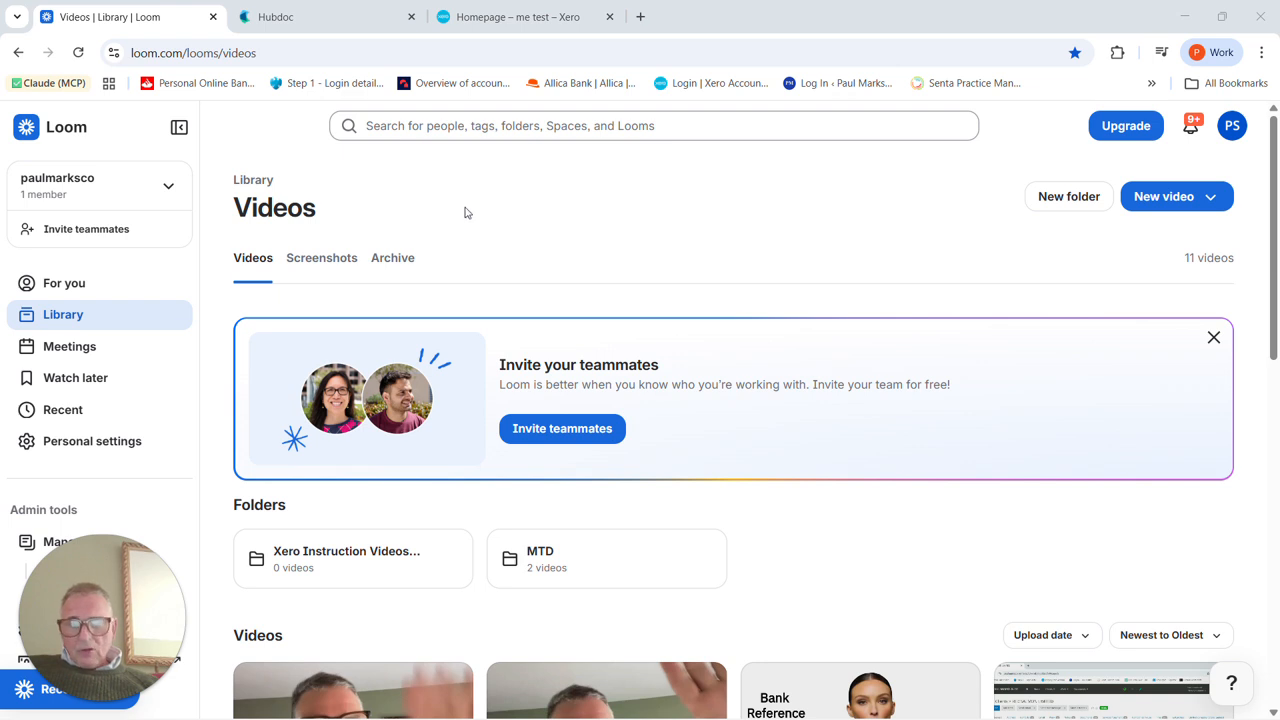
# Switch to Hubdoc, dismiss the OMEN Gaming Hub notification, and copy the document upload email address from the organization settings.
pyautogui.click(338, 14)
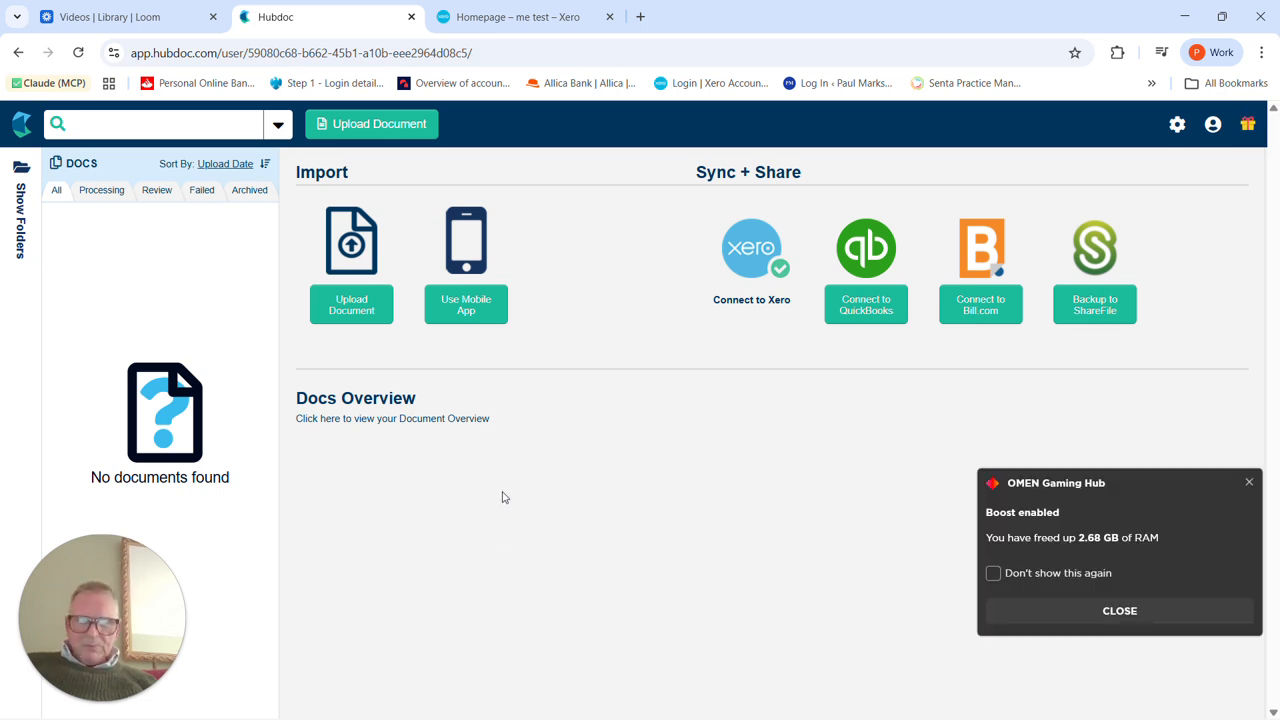
pyautogui.click(1249, 483)
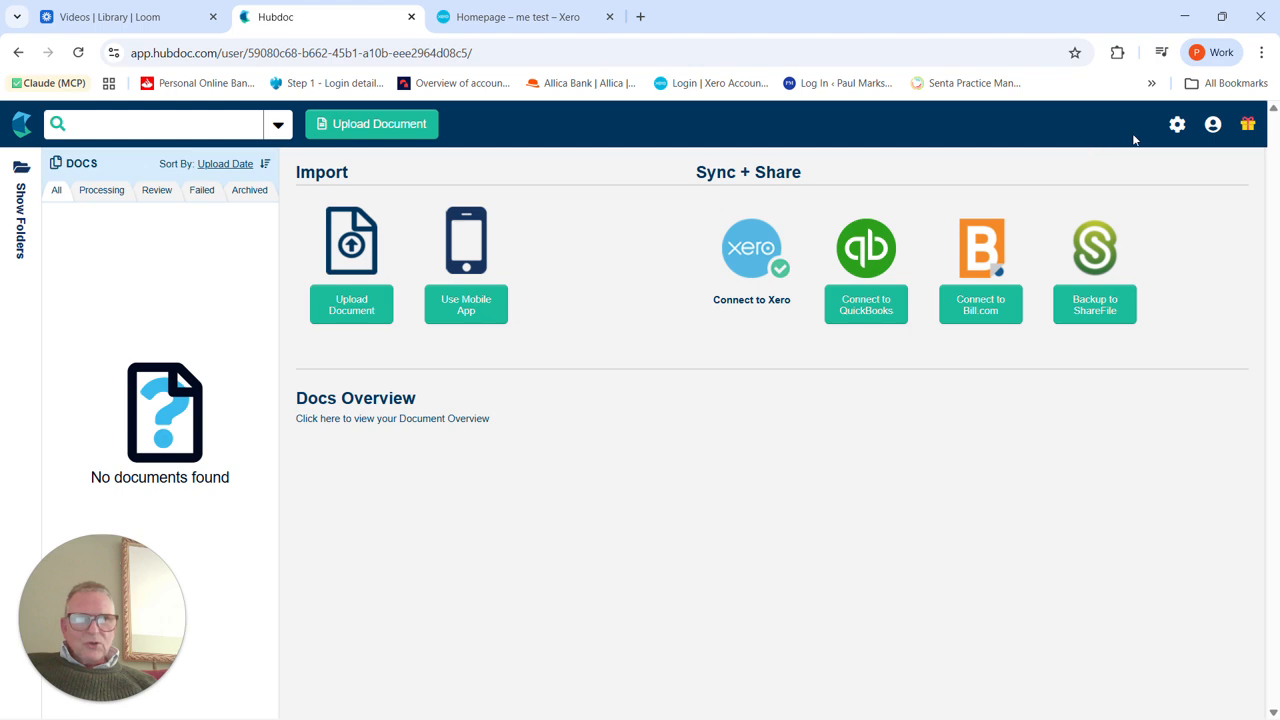
pyautogui.click(1177, 124)
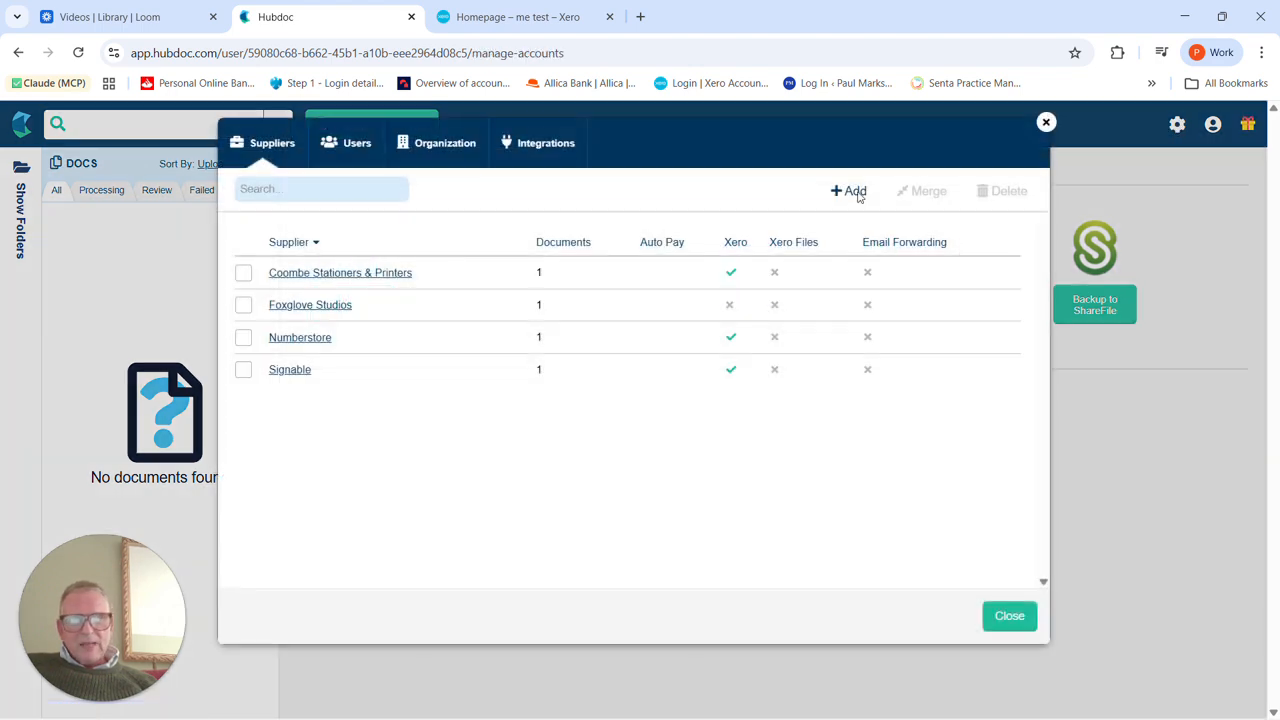
pyautogui.click(449, 146)
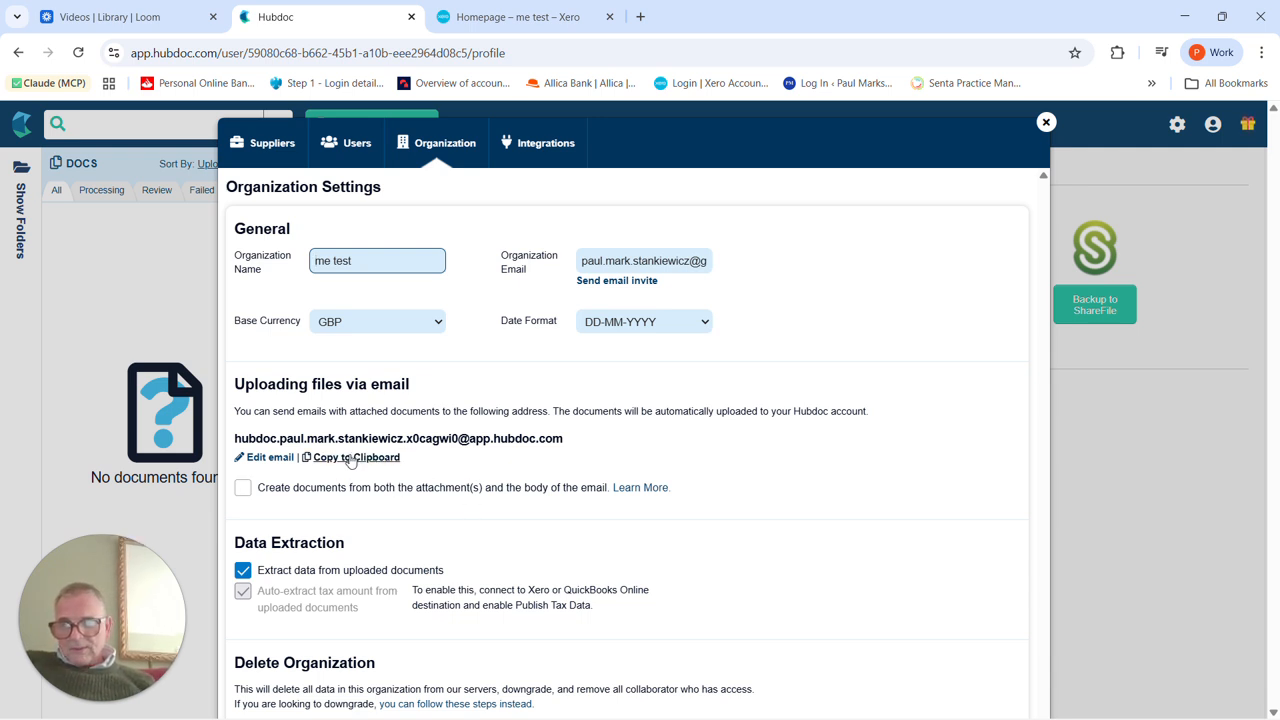
pyautogui.click(350, 458)
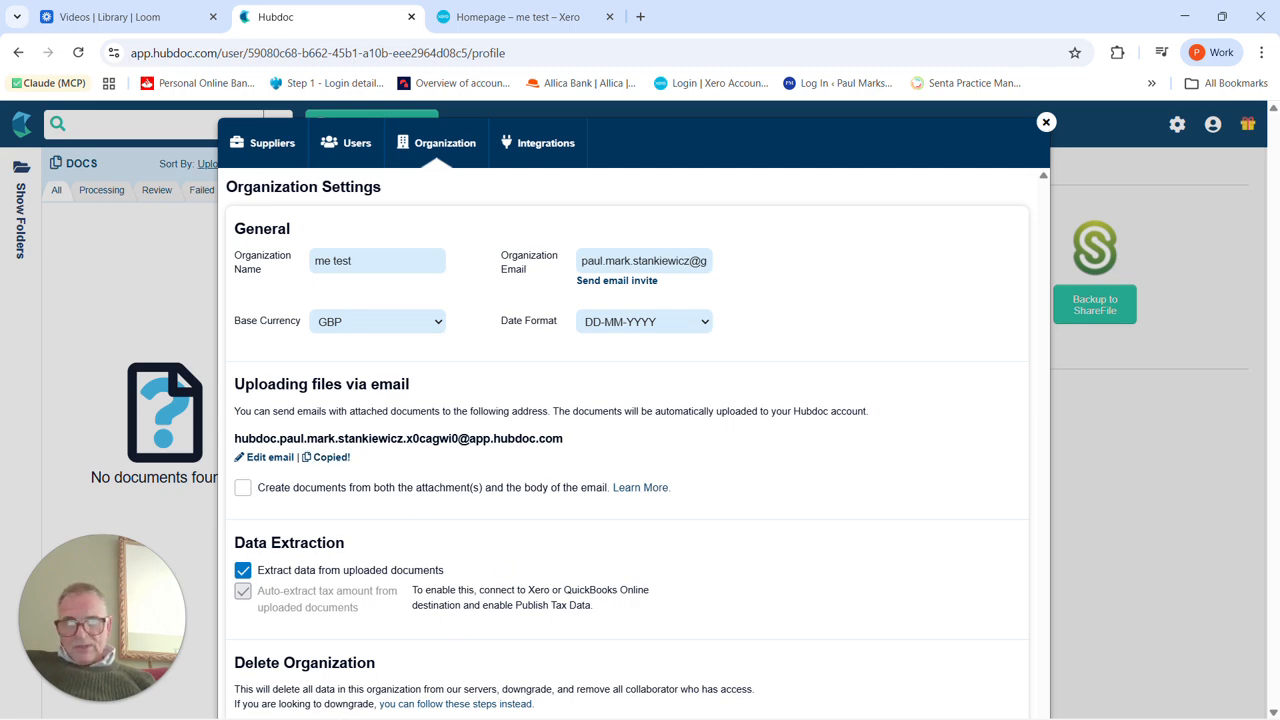
# Switch to Outlook and forward the email with the attachment 18793985260.pdf to the copied Hubdoc upload address.
pyautogui.click(1184, 16)
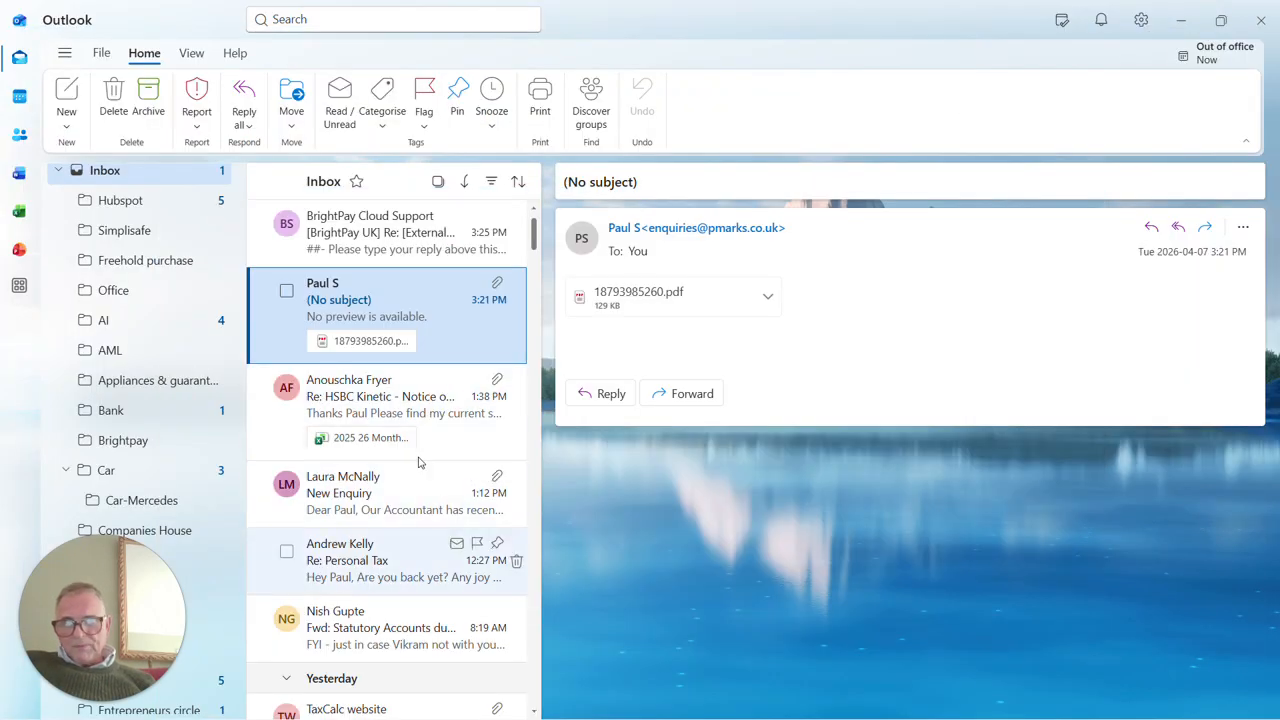
pyautogui.click(1205, 230)
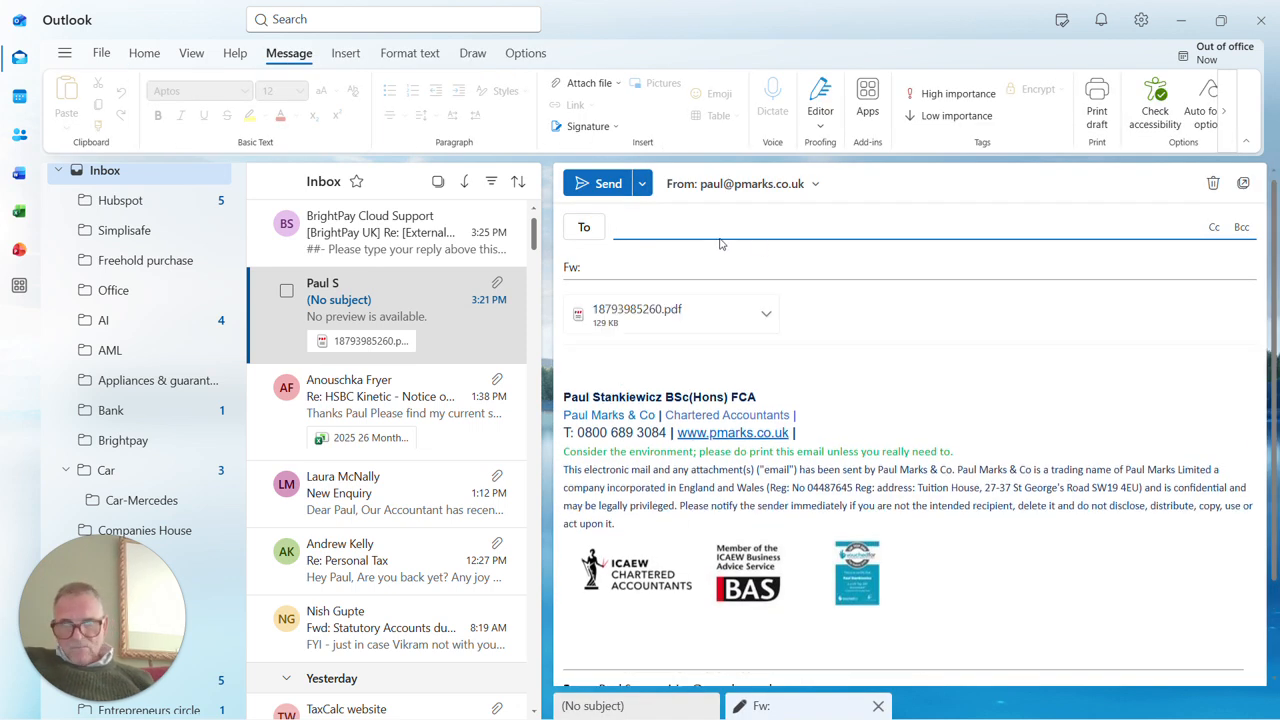
pyautogui.hotkey('ctrl', 'v')
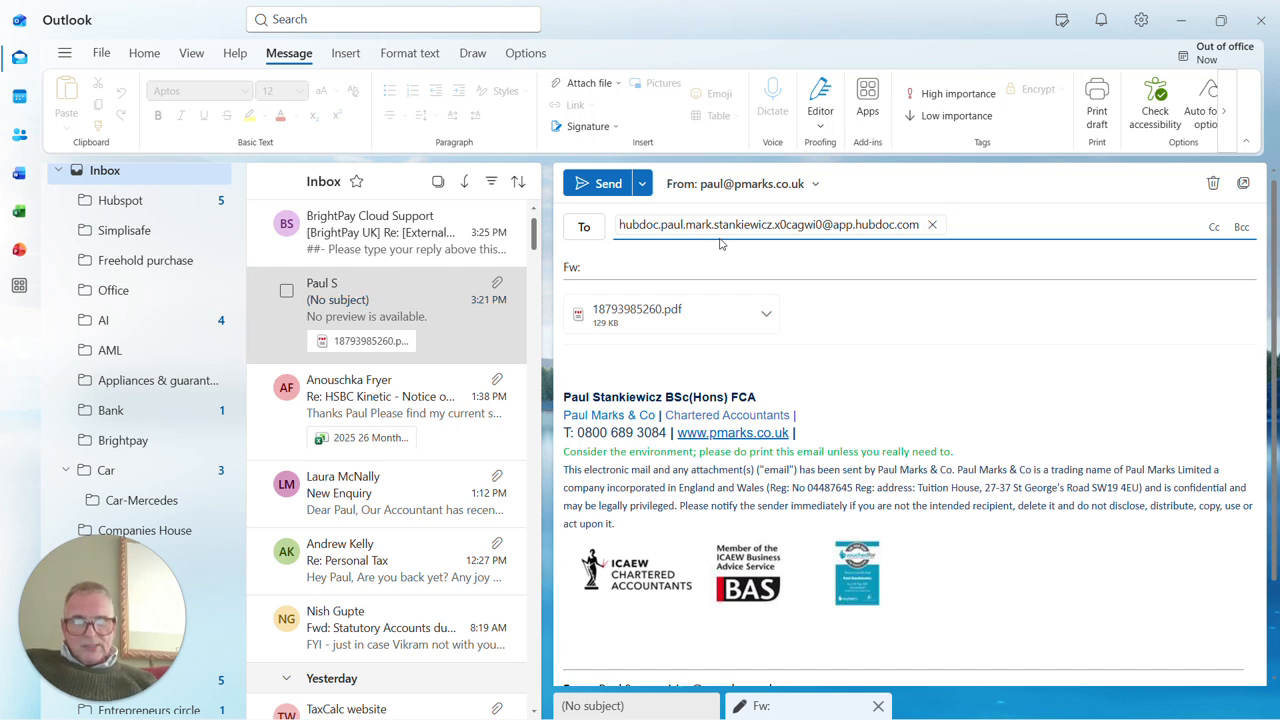
pyautogui.click(606, 186)
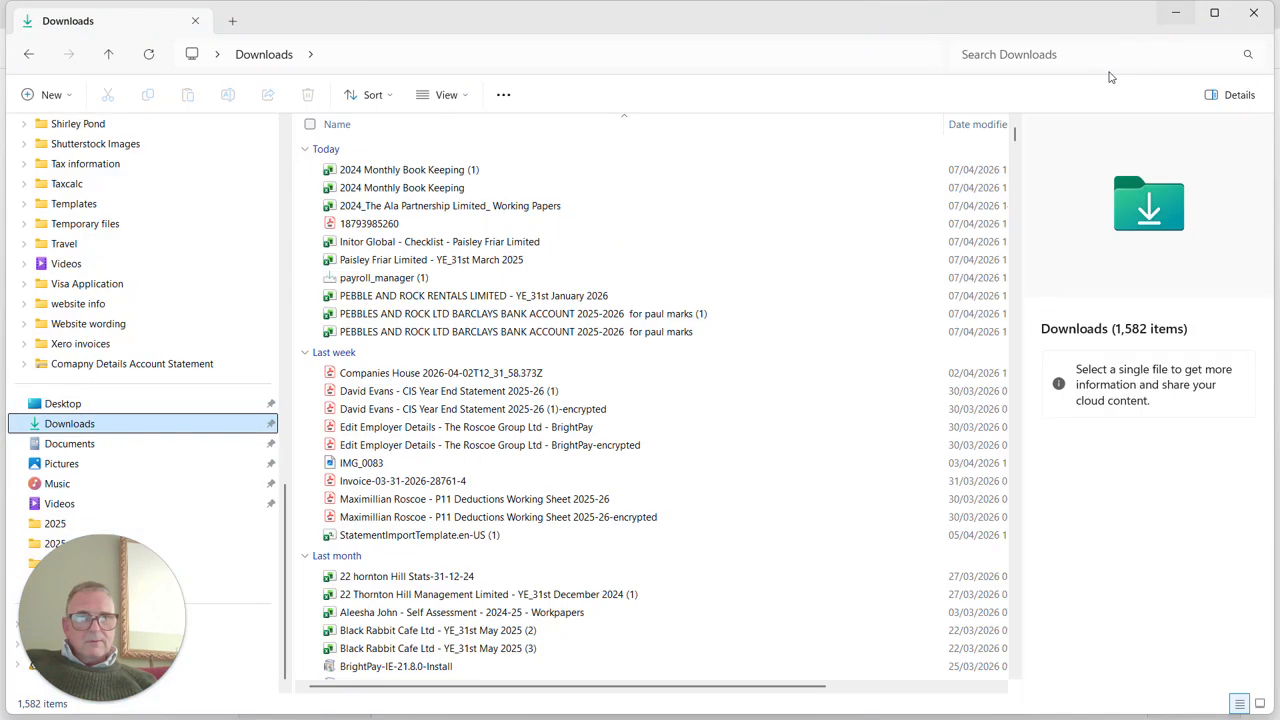
# Clear the Downloads folder, invoice PDF, Claude and Payroll Manager windows away to reach the desktop.
pyautogui.click(1181, 20)
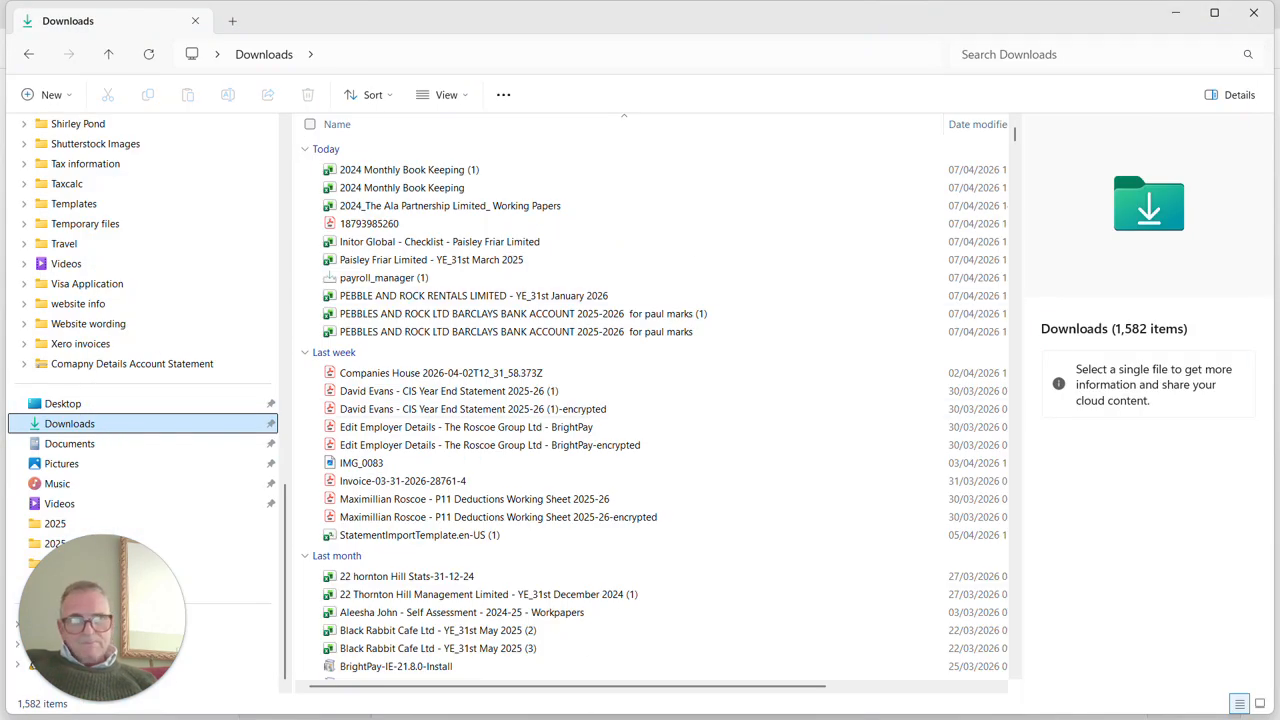
pyautogui.click(1266, 10)
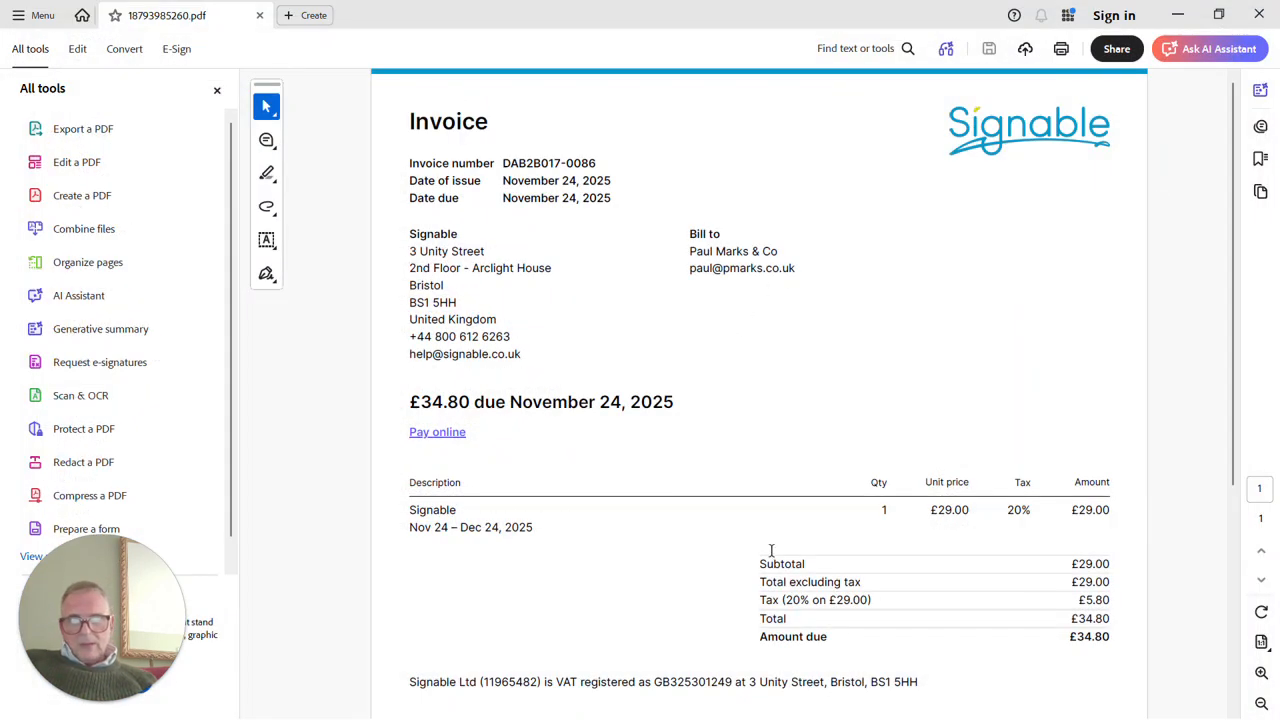
pyautogui.click(1259, 14)
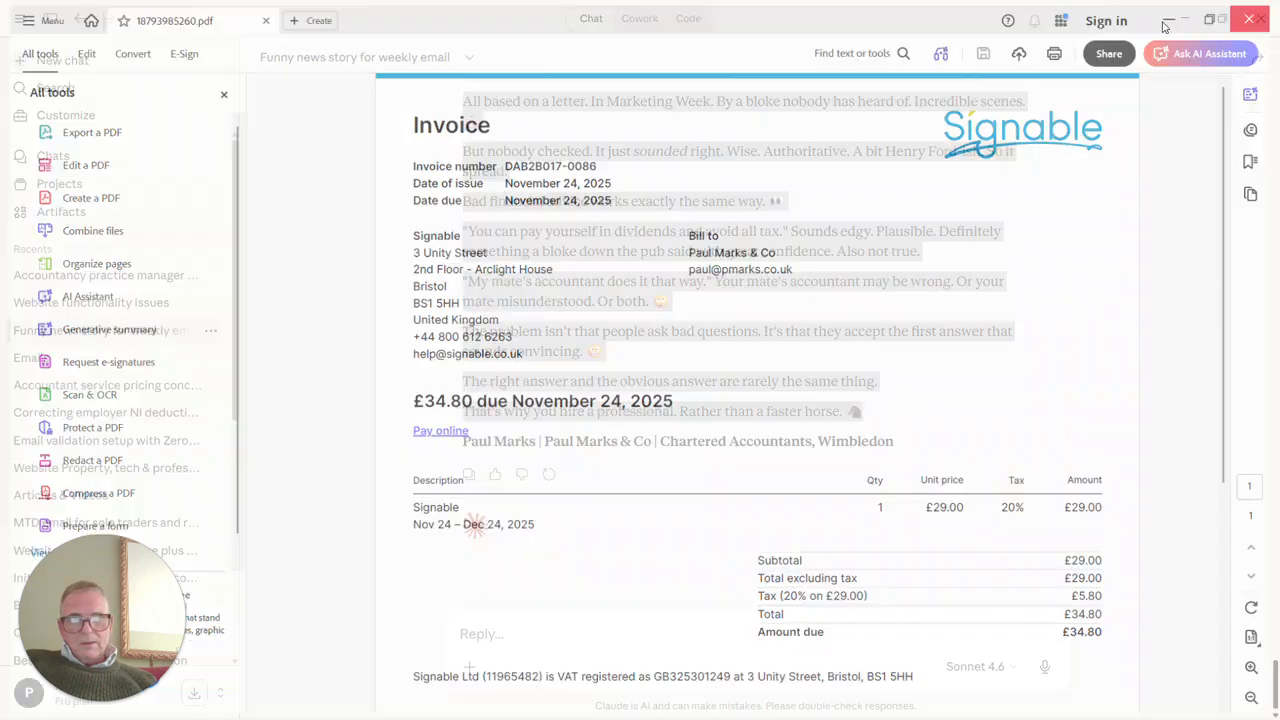
pyautogui.click(1266, 14)
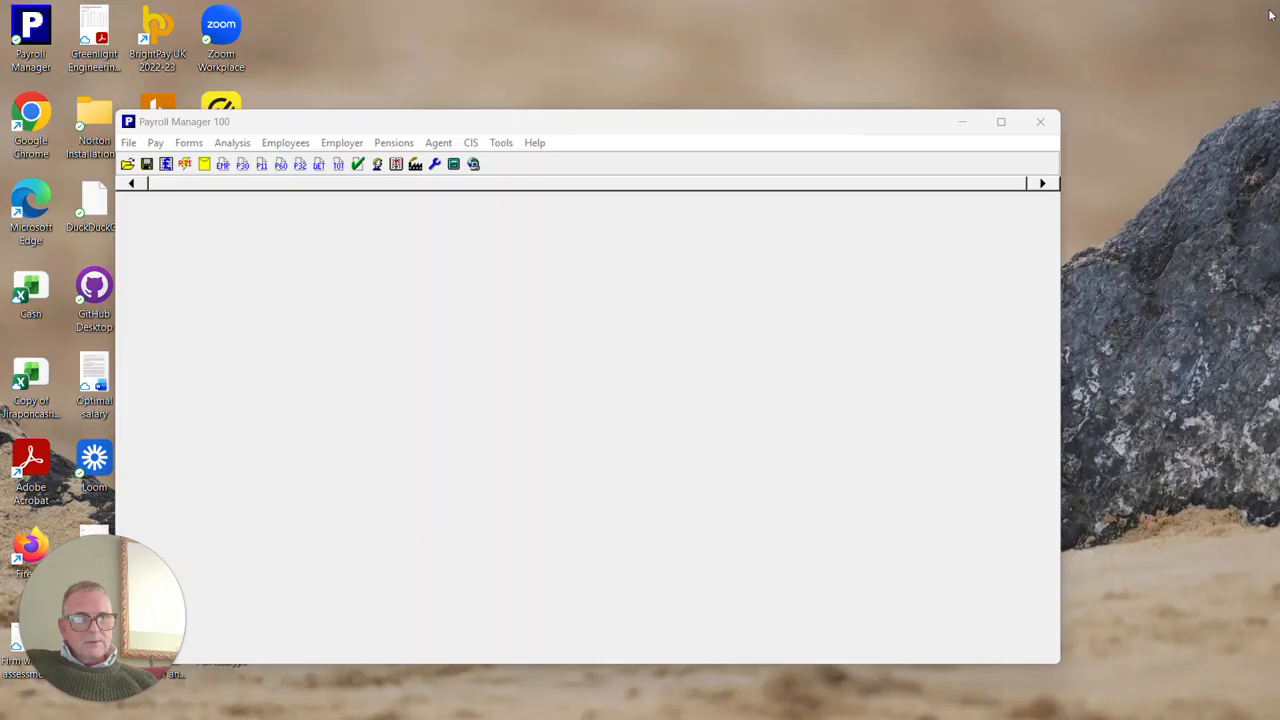
pyautogui.click(1040, 121)
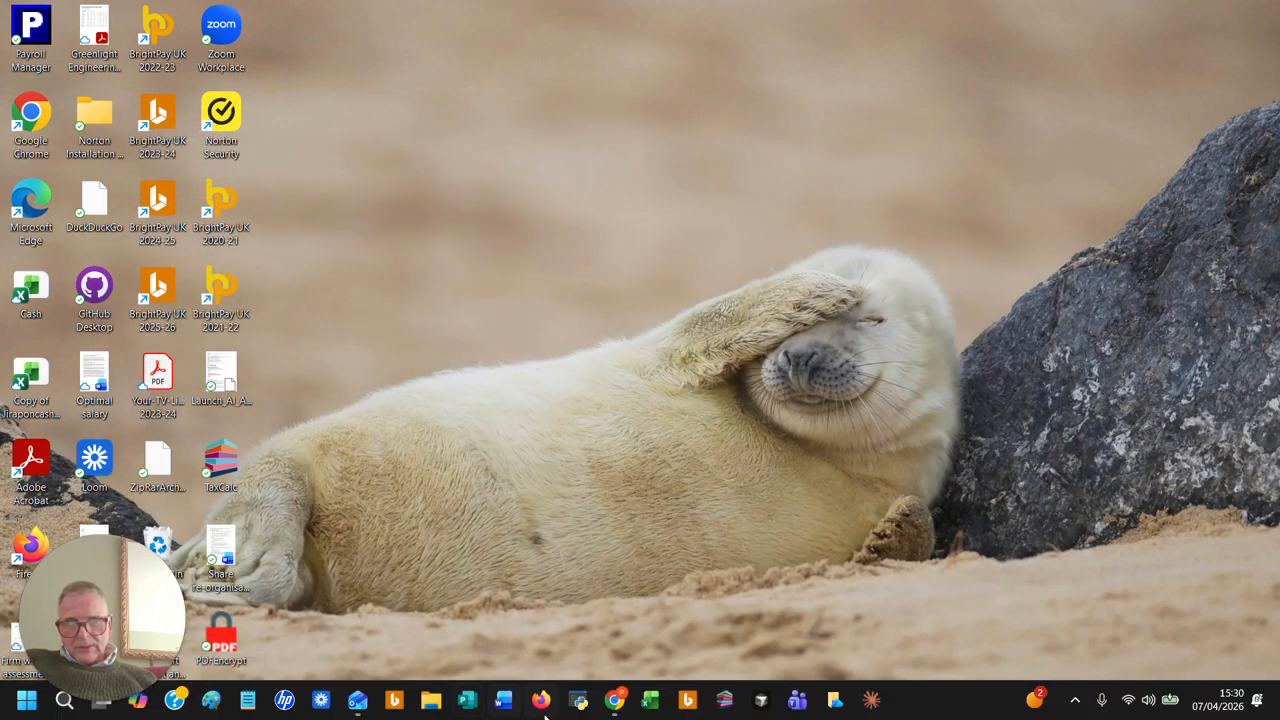
# Return to Hubdoc in the browser, leave the organization settings, and open the uploaded Signable document to read through it.
pyautogui.click(620, 705)
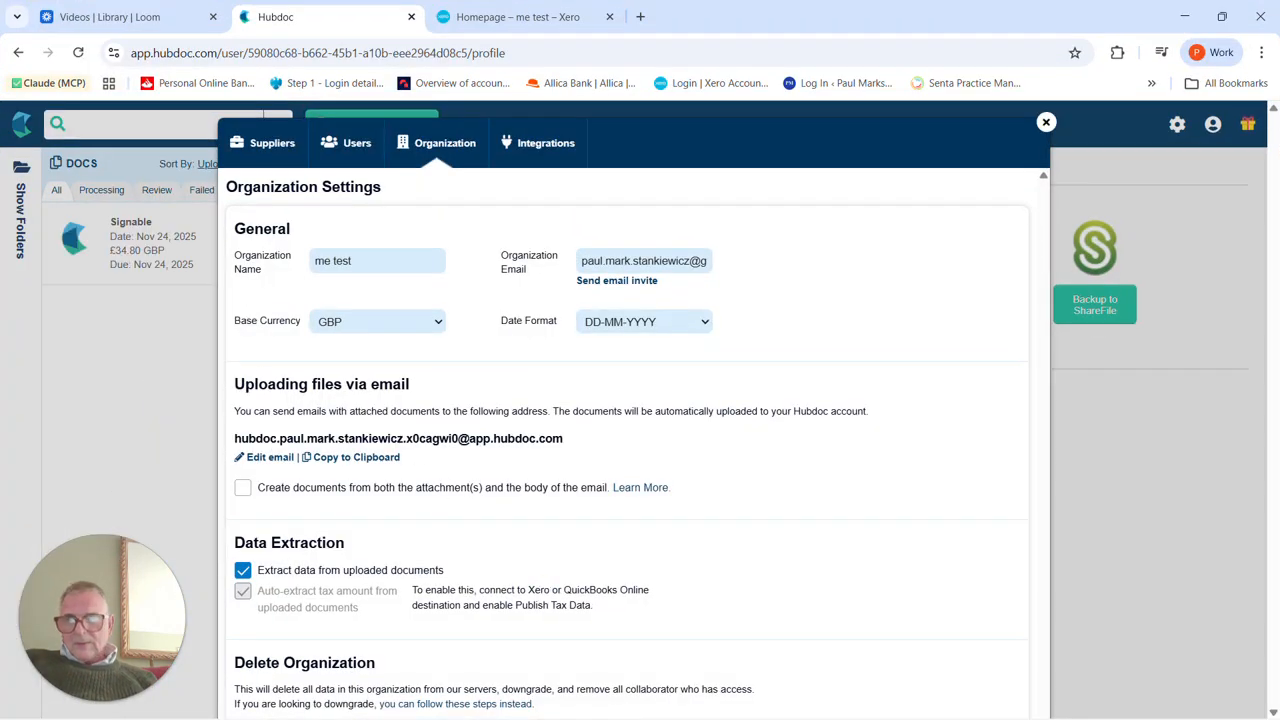
pyautogui.click(124, 347)
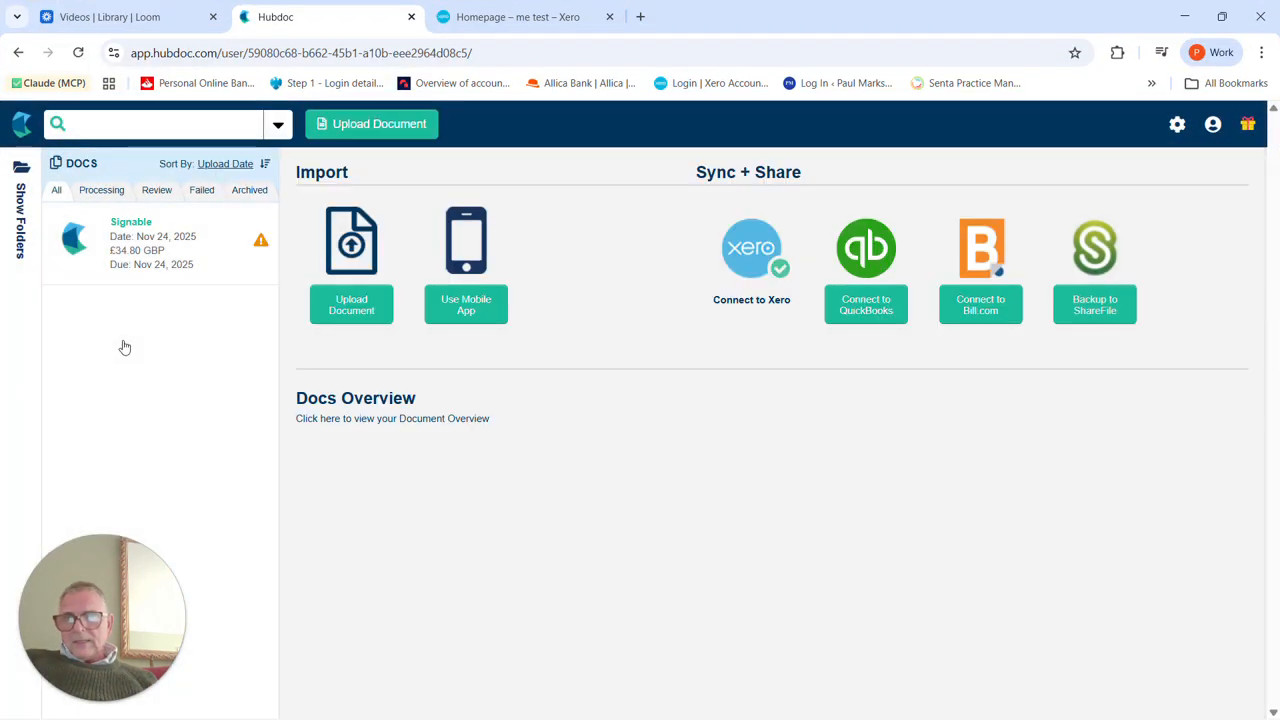
pyautogui.click(167, 250)
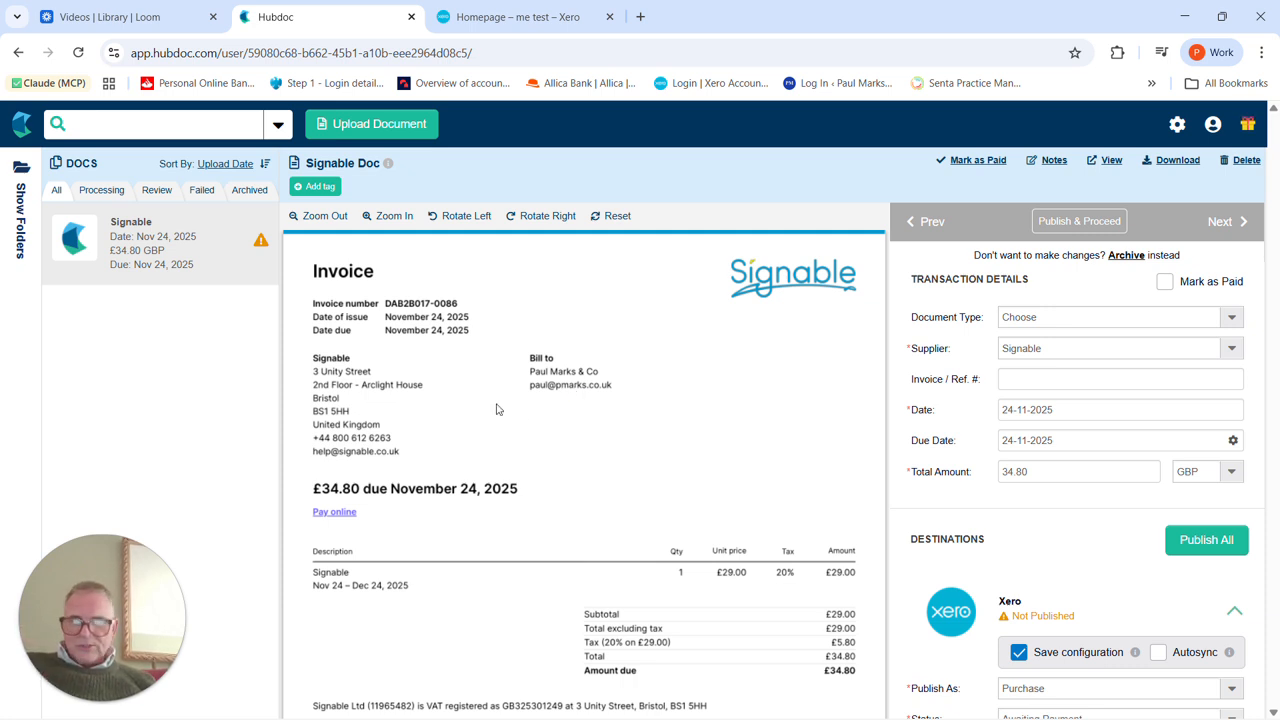
pyautogui.scroll(-2, 505, 405)
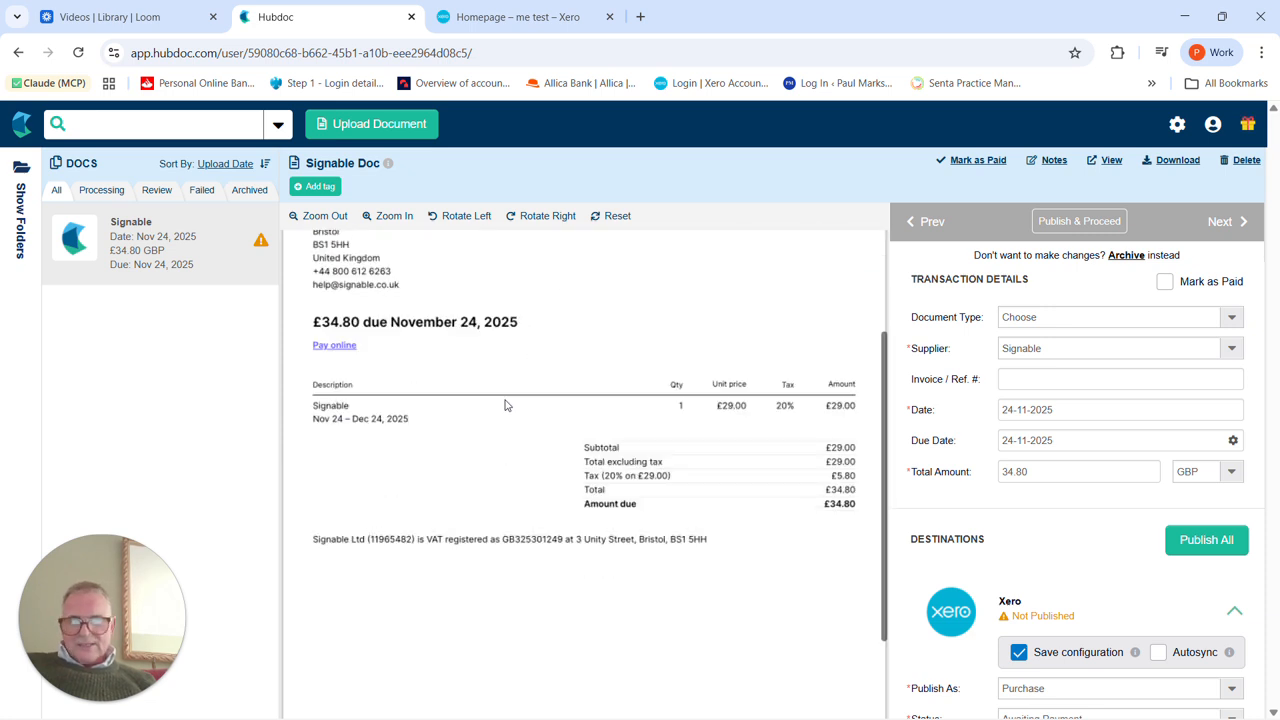
pyautogui.scroll(2, 505, 405)
pyautogui.scroll(-1, 503, 404)
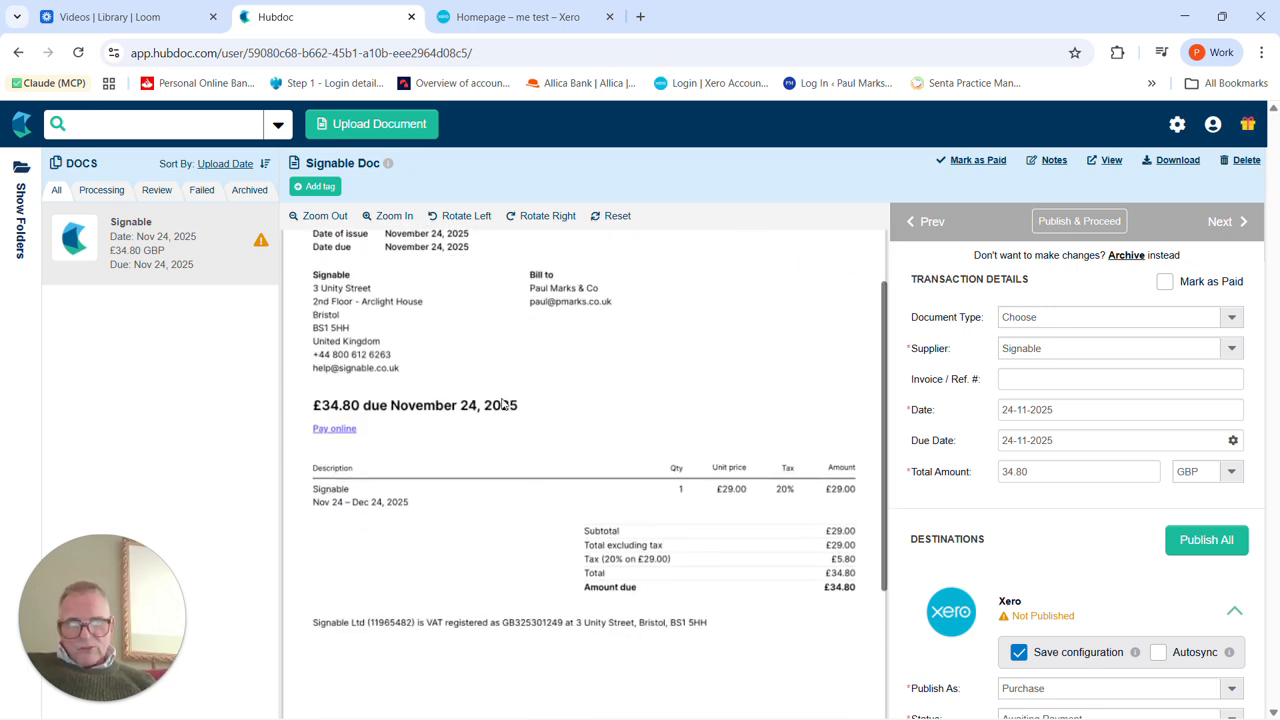
pyautogui.scroll(1, 503, 404)
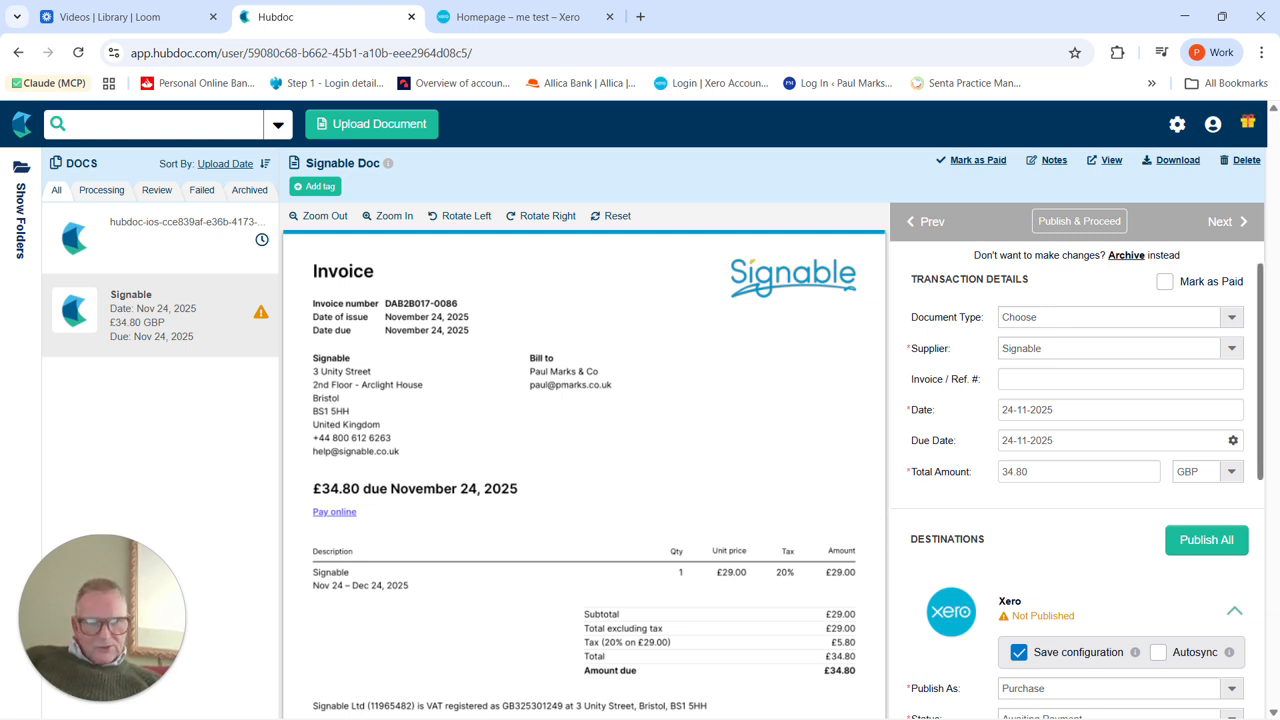
# Examine the Signable document's transaction details and Xero destination settings, with a brief look at the Xero homepage of the me test organization.
pyautogui.scroll(-2, 1061, 424)
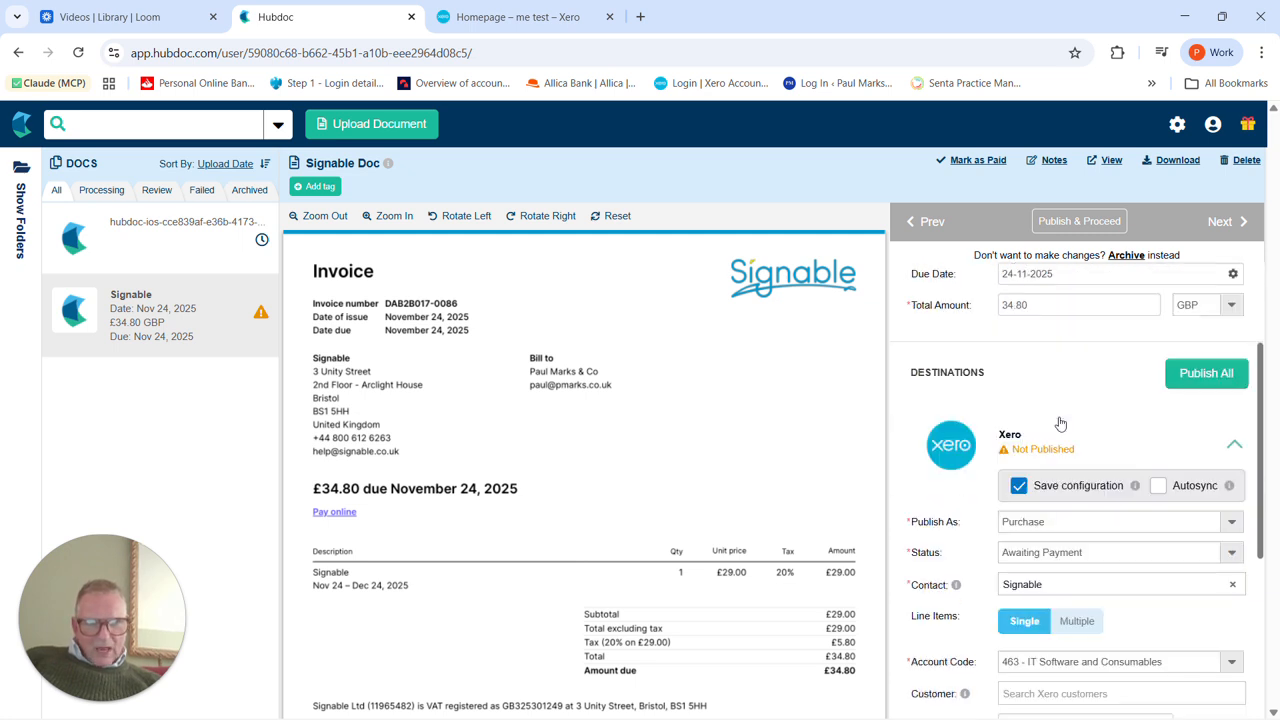
pyautogui.scroll(1, 1061, 424)
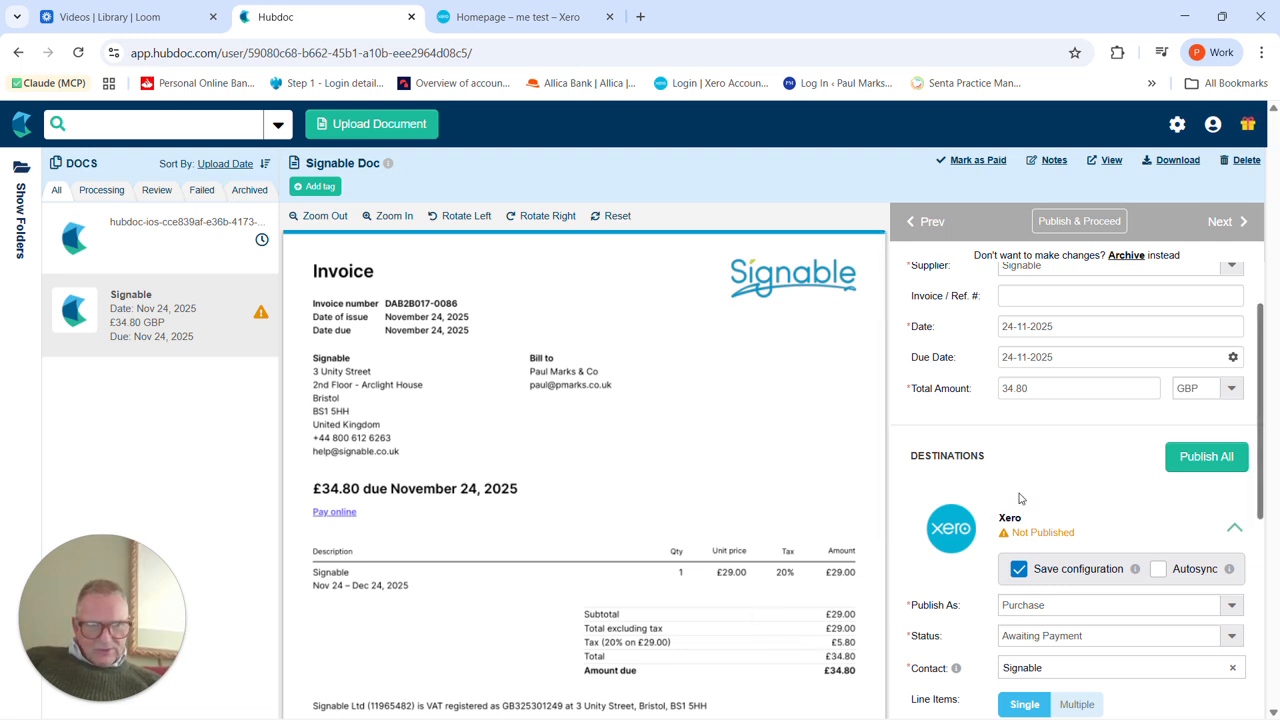
pyautogui.scroll(-1, 1020, 495)
pyautogui.scroll(-3, 1020, 498)
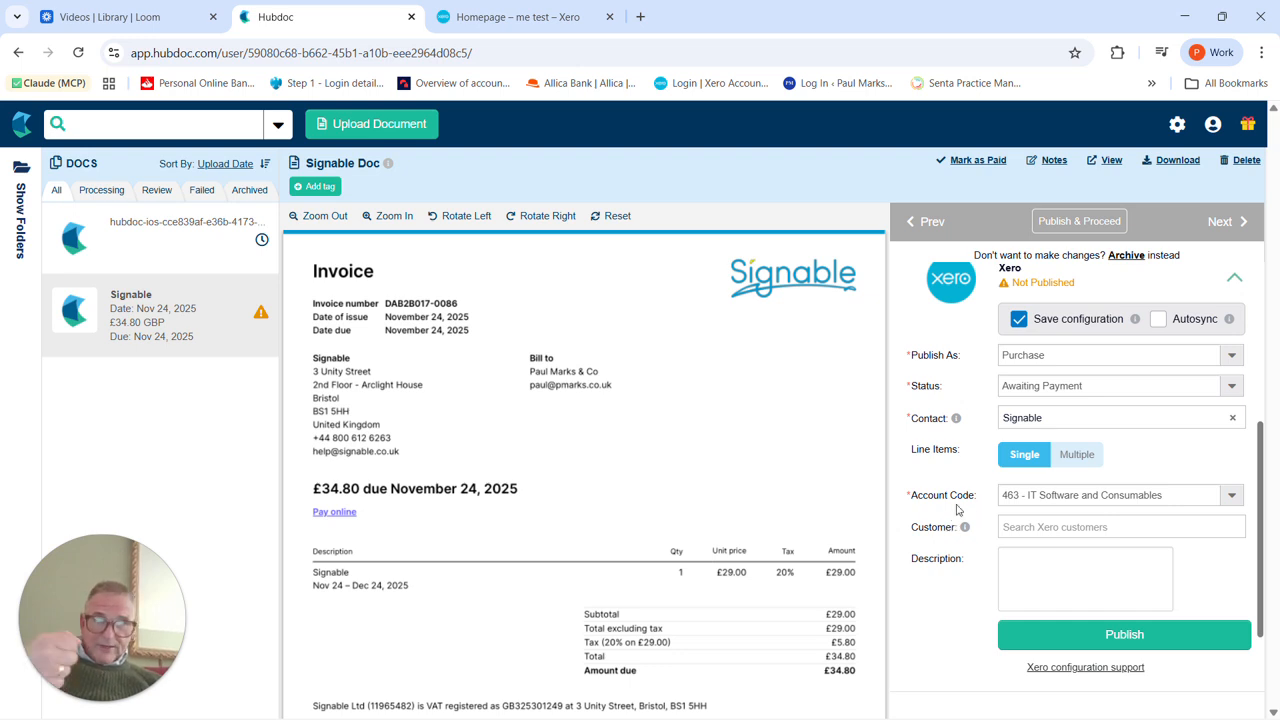
pyautogui.scroll(4, 963, 506)
pyautogui.scroll(-2, 1025, 488)
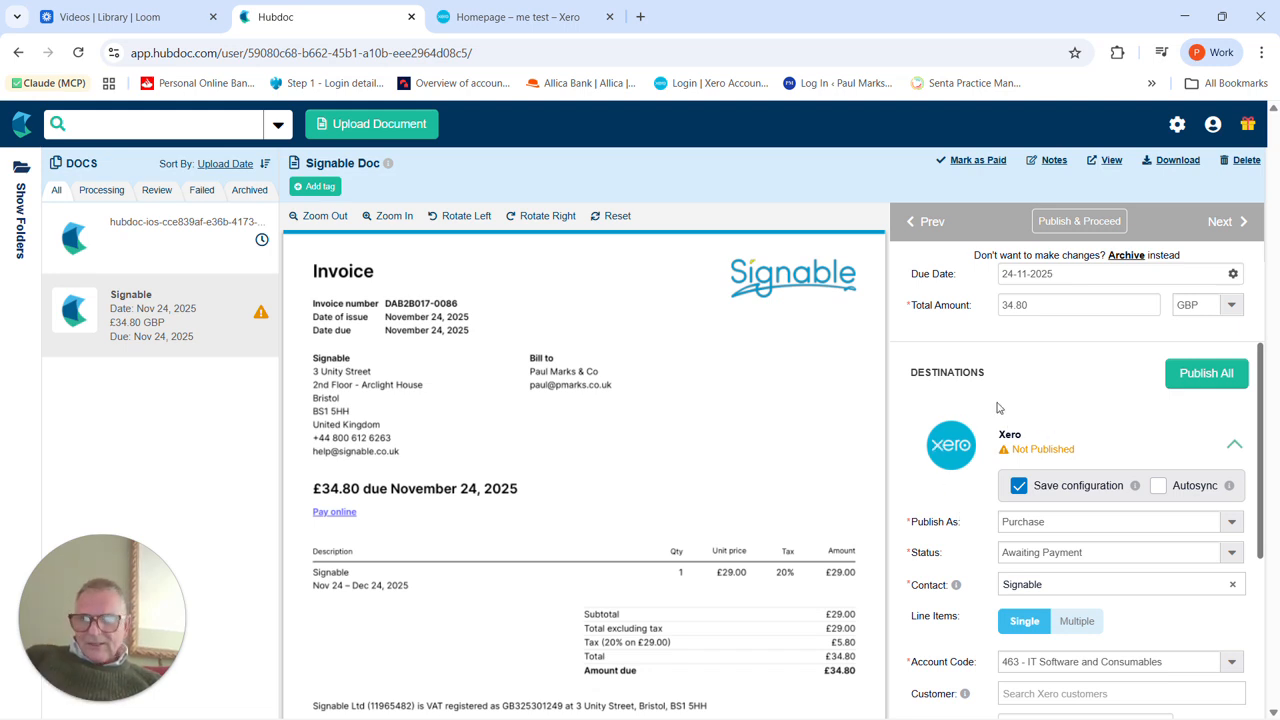
pyautogui.click(520, 17)
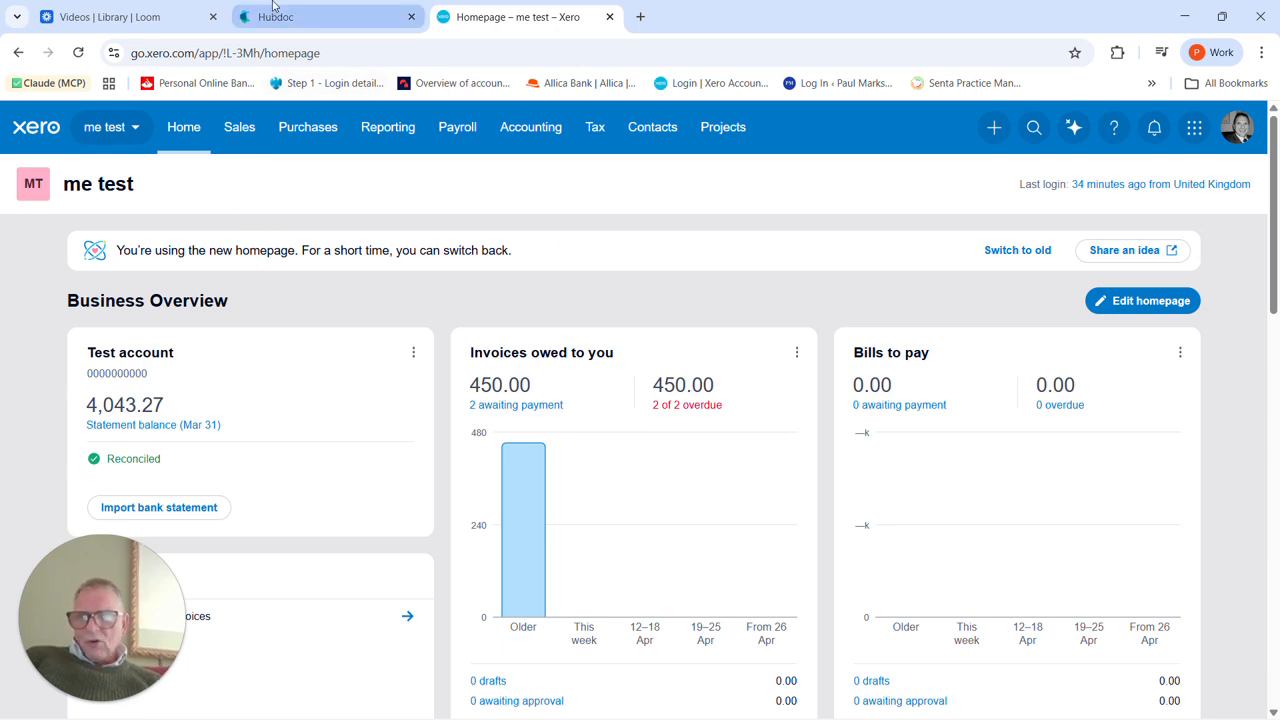
pyautogui.moveTo(277, 7)
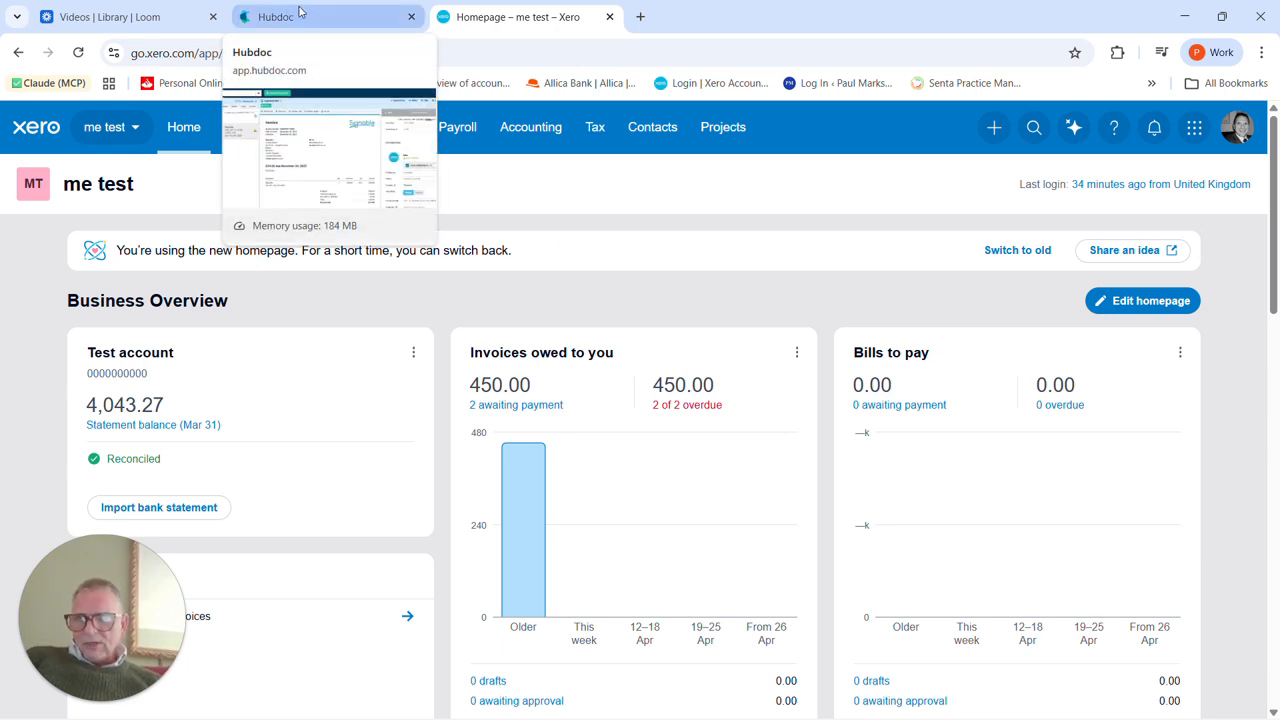
pyautogui.click(300, 13)
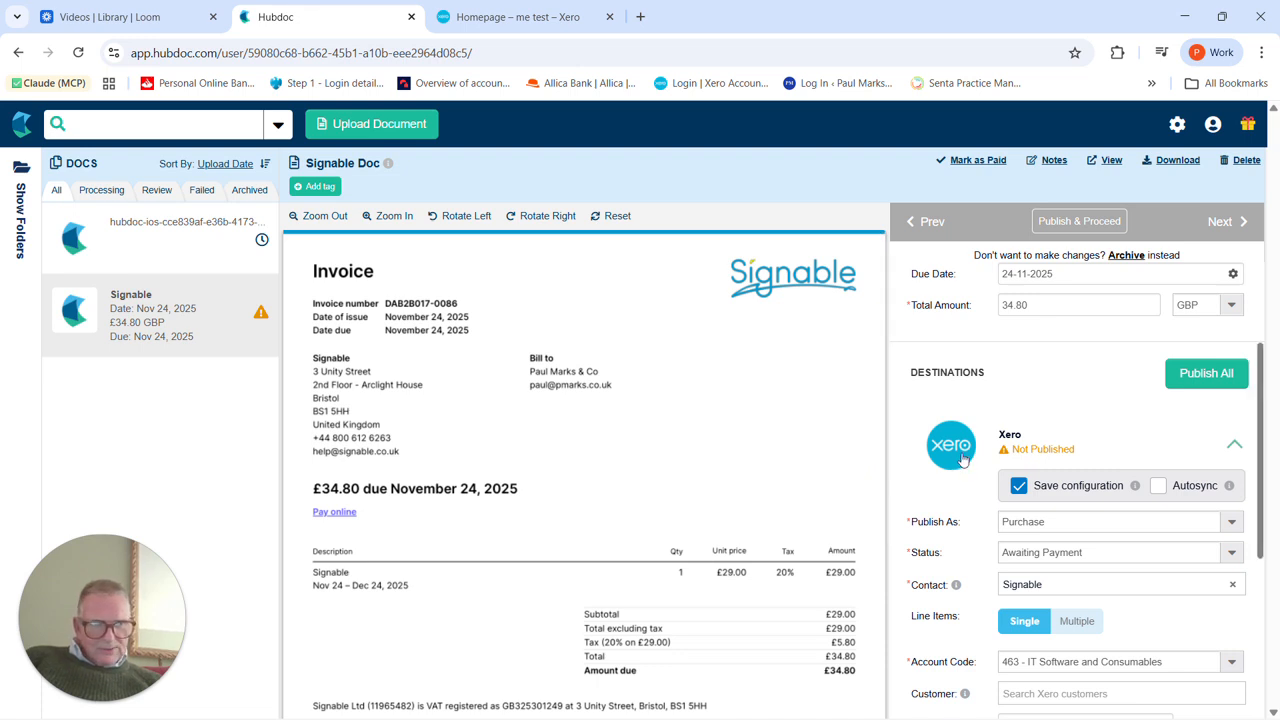
# Set the Signable document's type to Invoice in its transaction details.
pyautogui.scroll(-3, 963, 461)
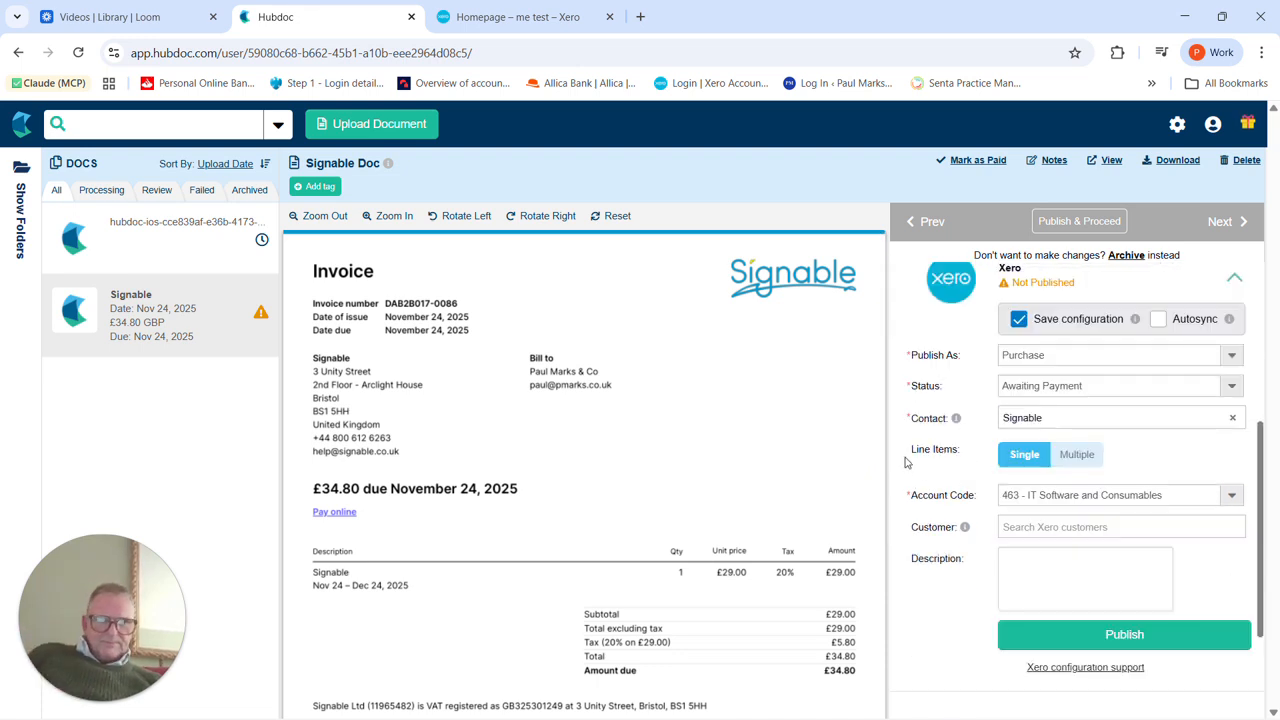
pyautogui.scroll(2, 907, 462)
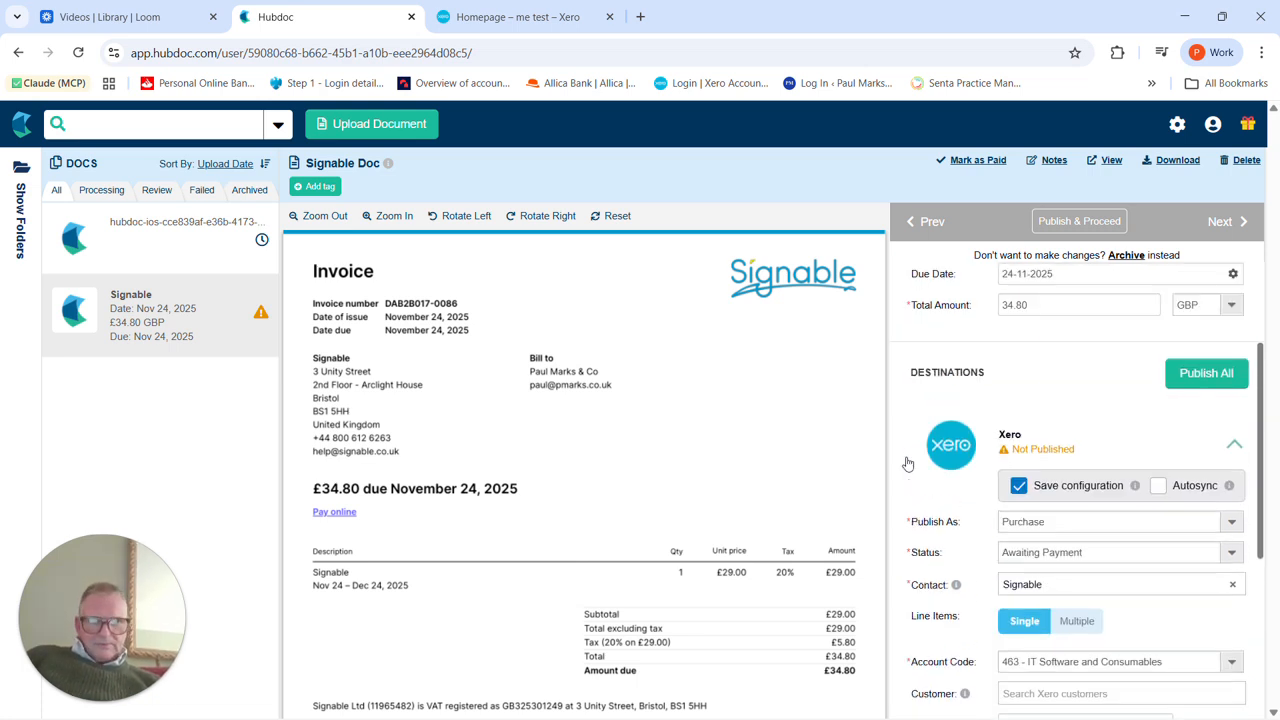
pyautogui.scroll(2, 907, 462)
pyautogui.scroll(-2, 912, 460)
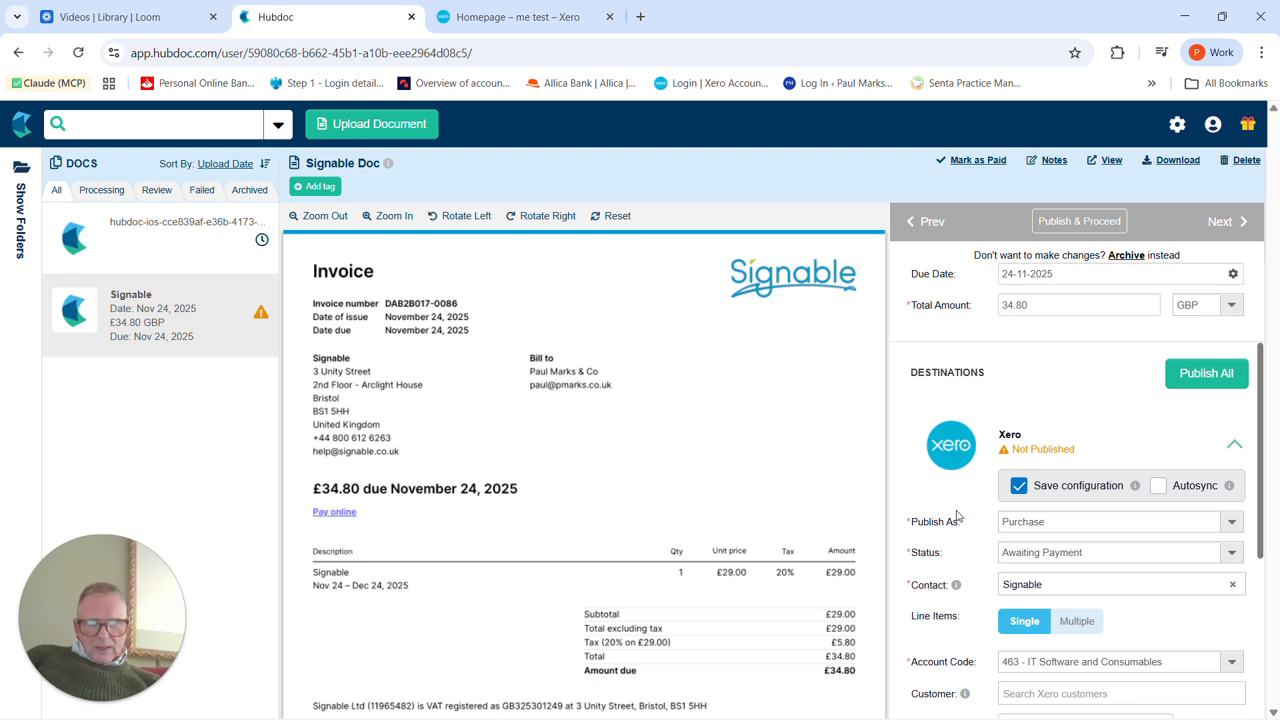
pyautogui.scroll(2, 958, 518)
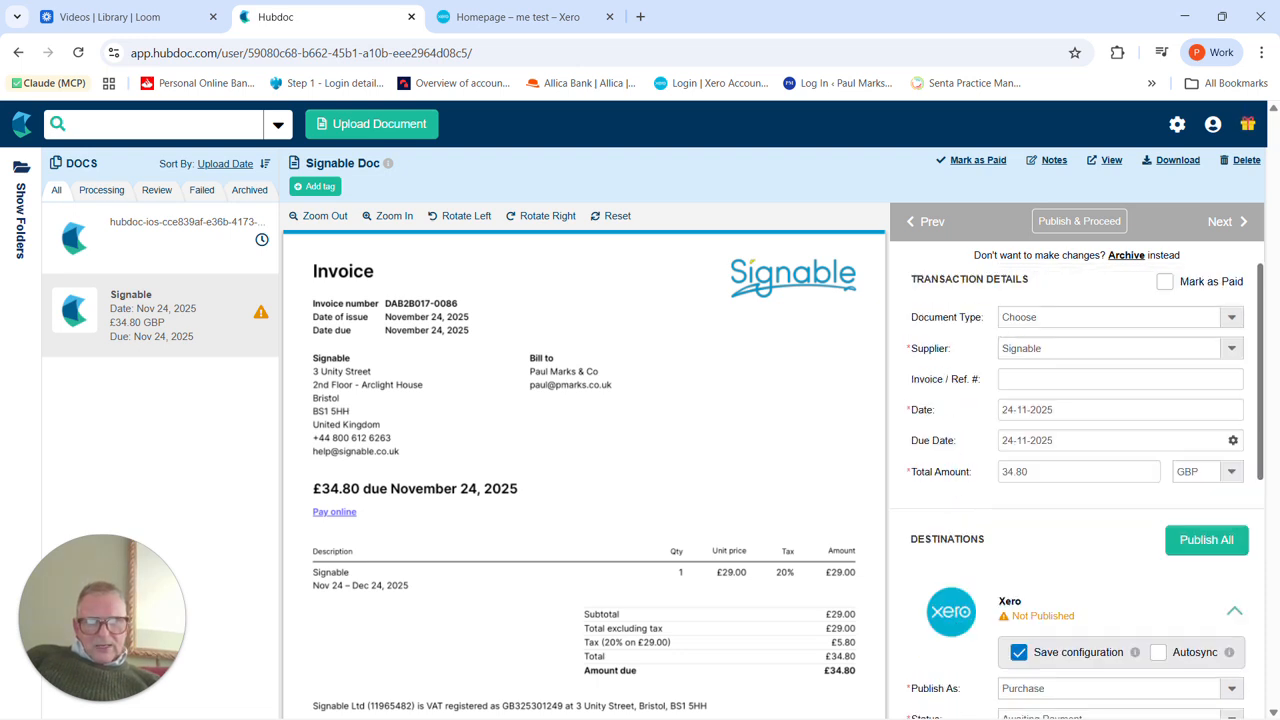
pyautogui.click(1230, 318)
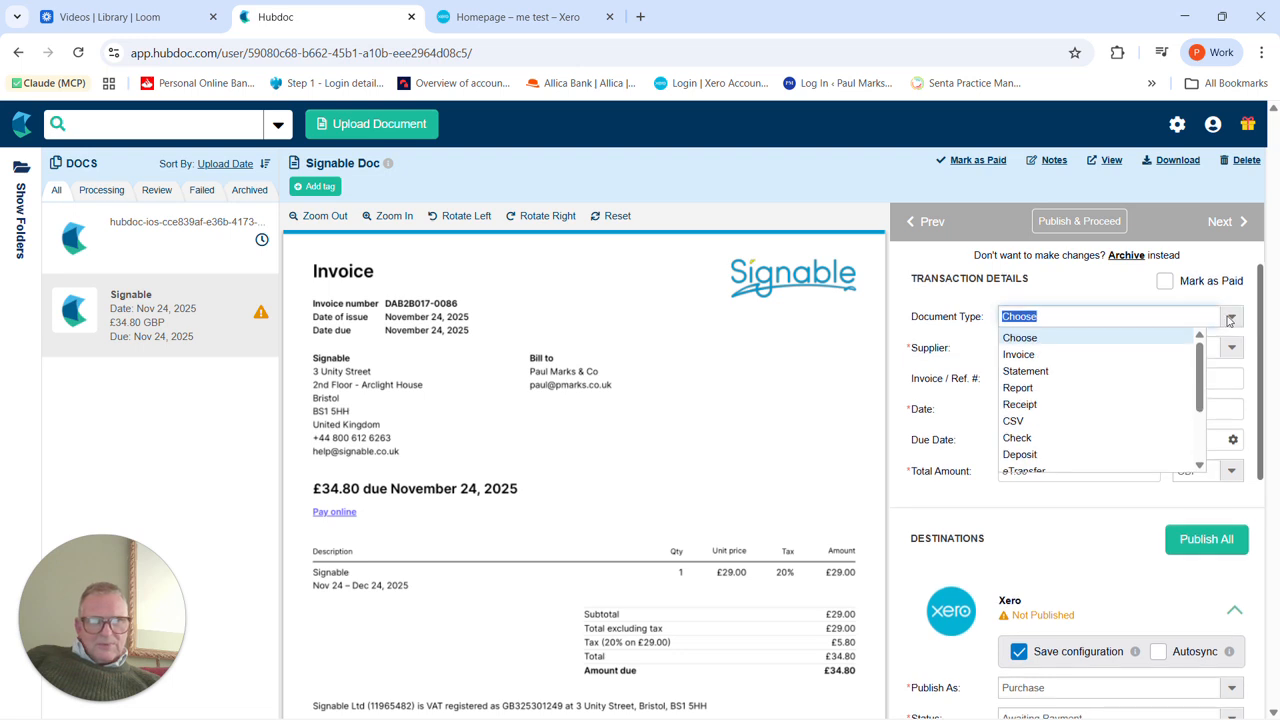
pyautogui.click(1064, 356)
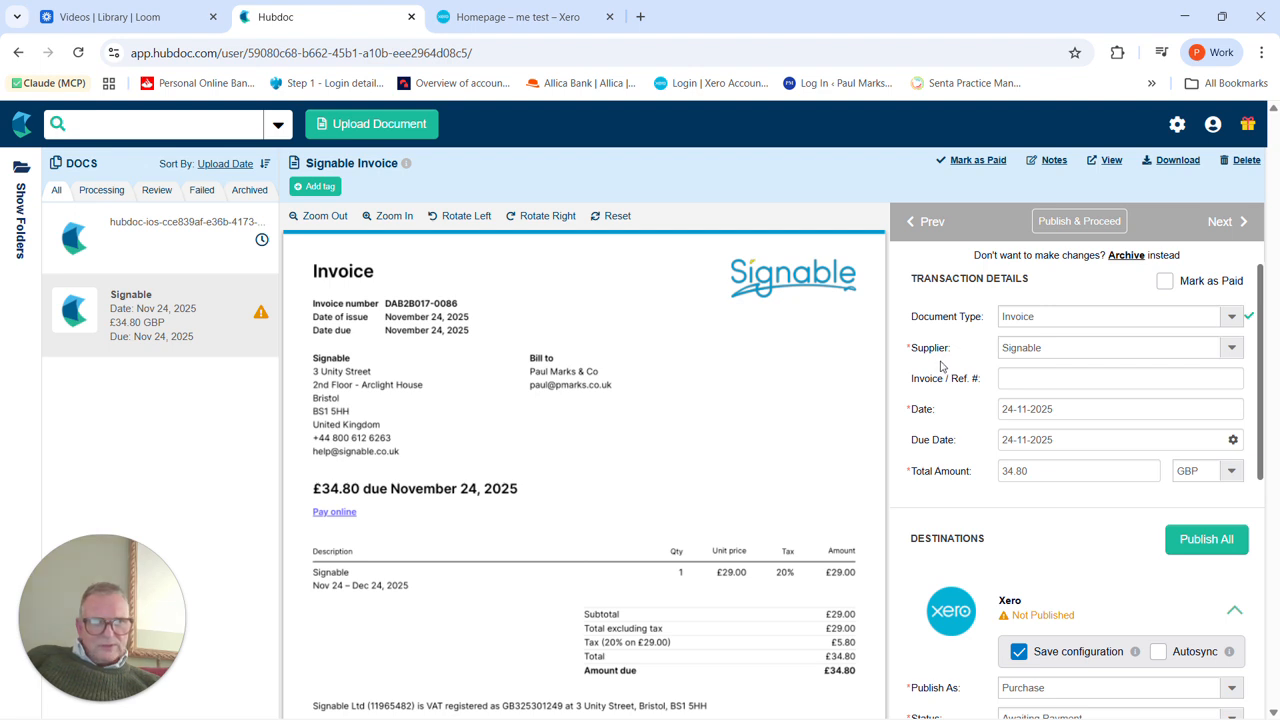
# Configure the Signable invoice's Xero destination as a Purchase with status Awaiting Payment and account code 463 - IT Software and Consumables.
pyautogui.scroll(-2, 941, 366)
pyautogui.scroll(-1, 941, 366)
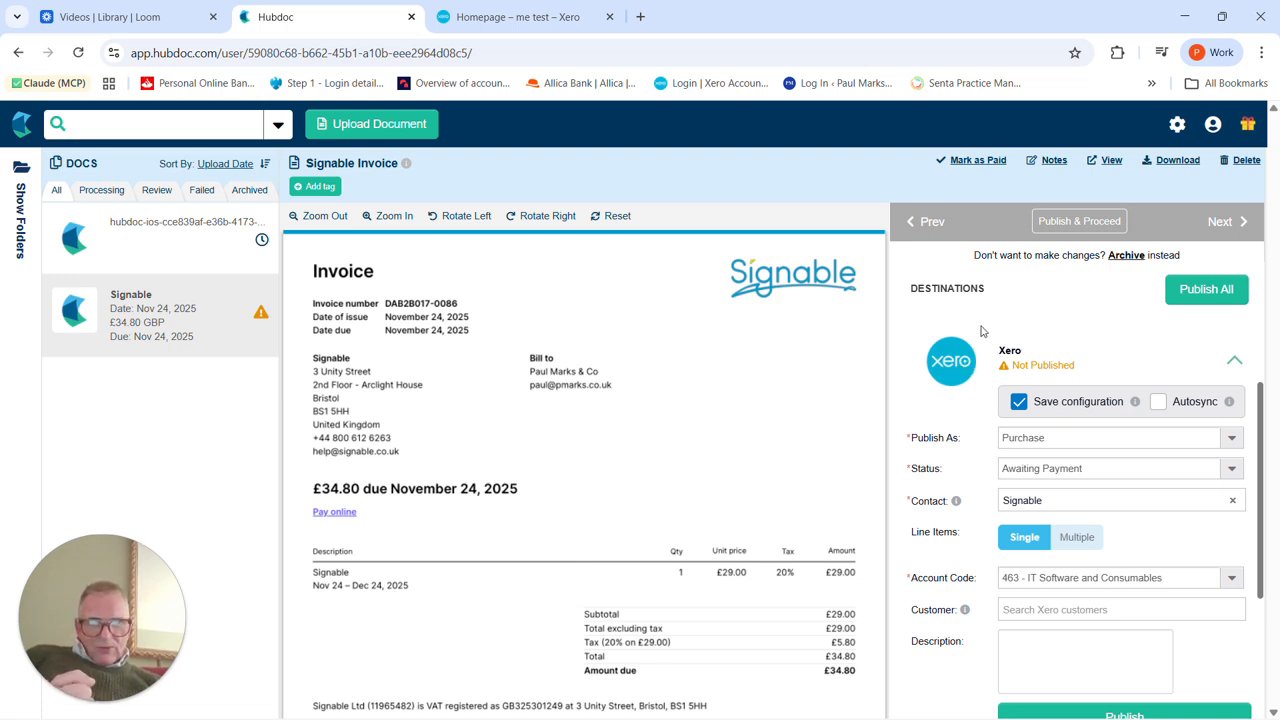
pyautogui.scroll(-2, 980, 332)
pyautogui.scroll(1, 960, 340)
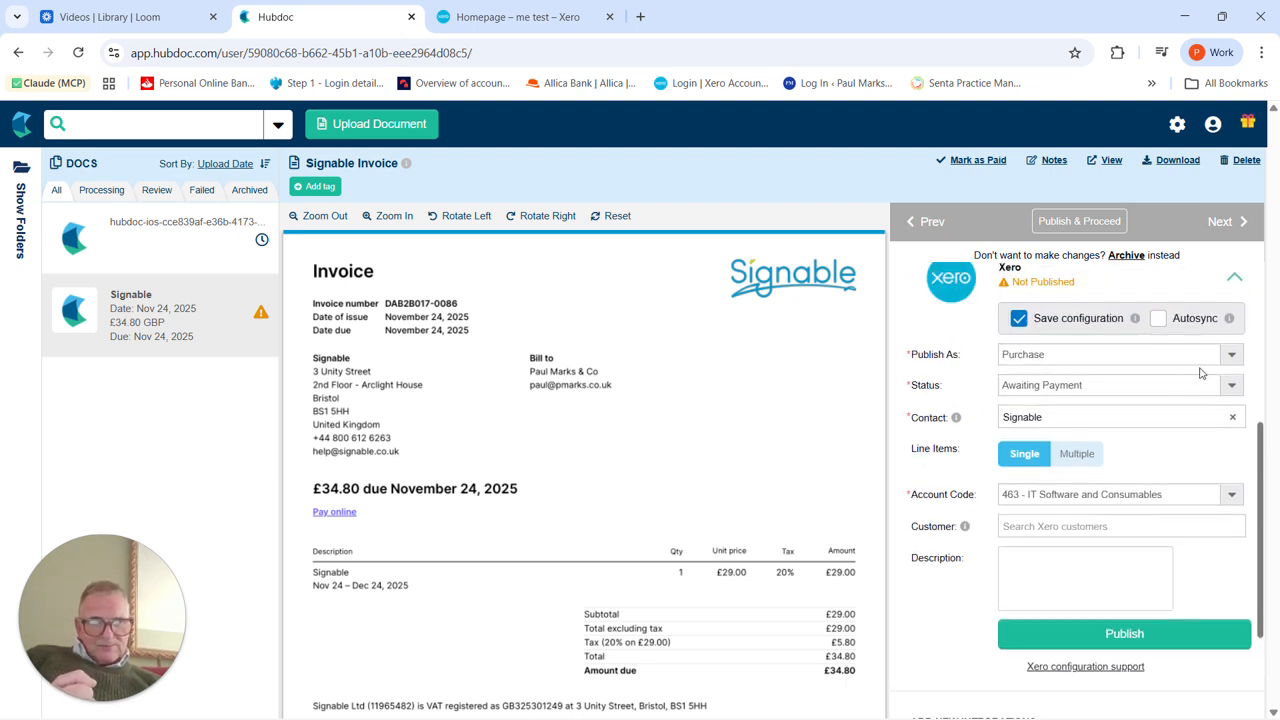
pyautogui.click(1234, 355)
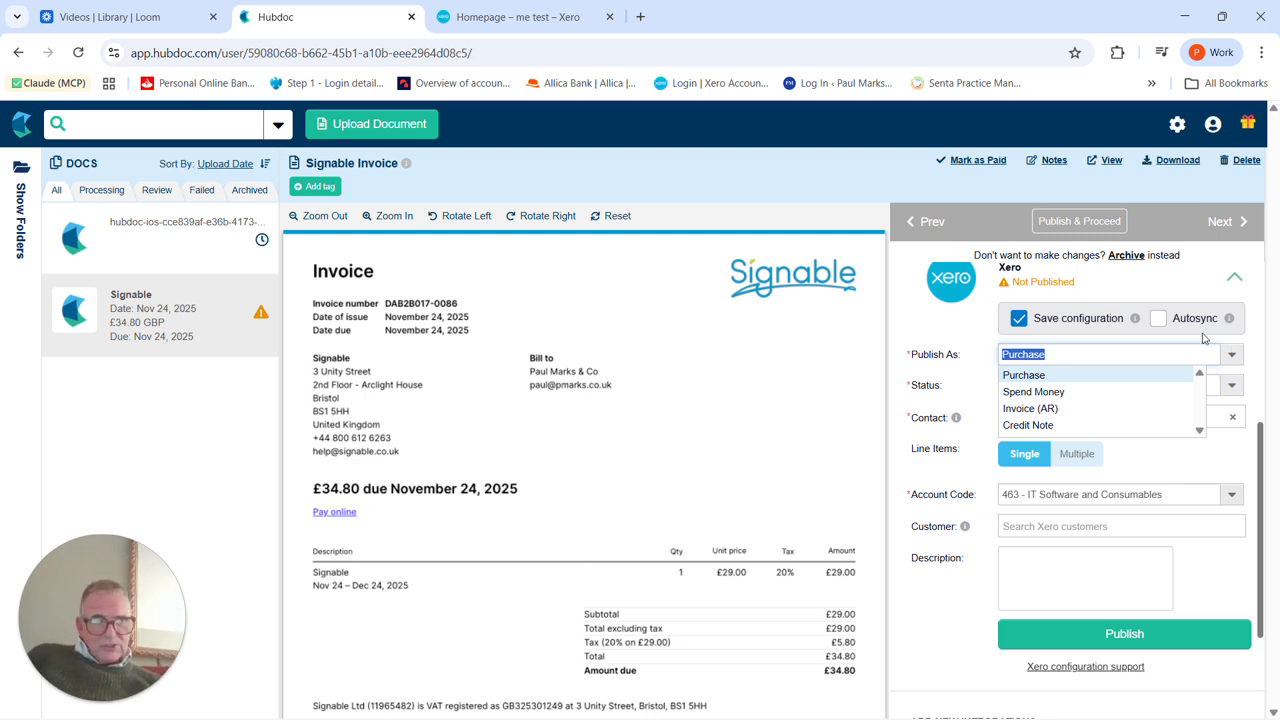
pyautogui.click(1020, 375)
pyautogui.moveTo(968, 420)
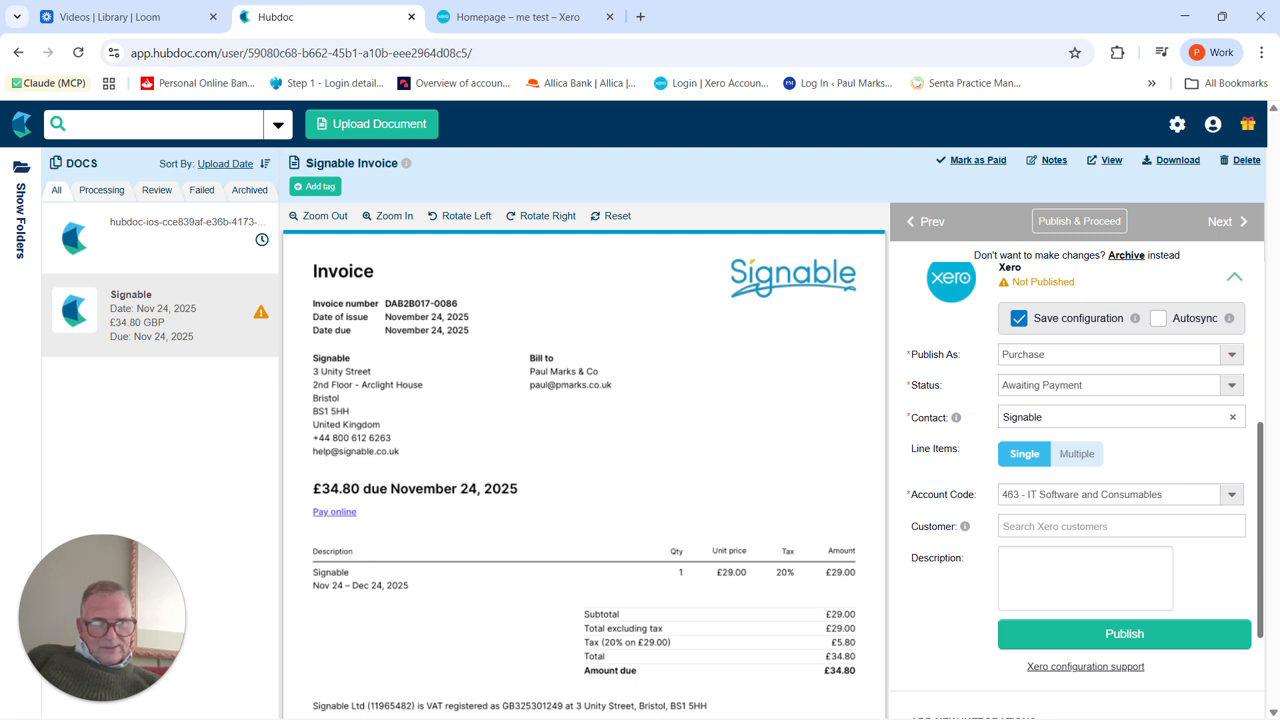
pyautogui.click(1232, 387)
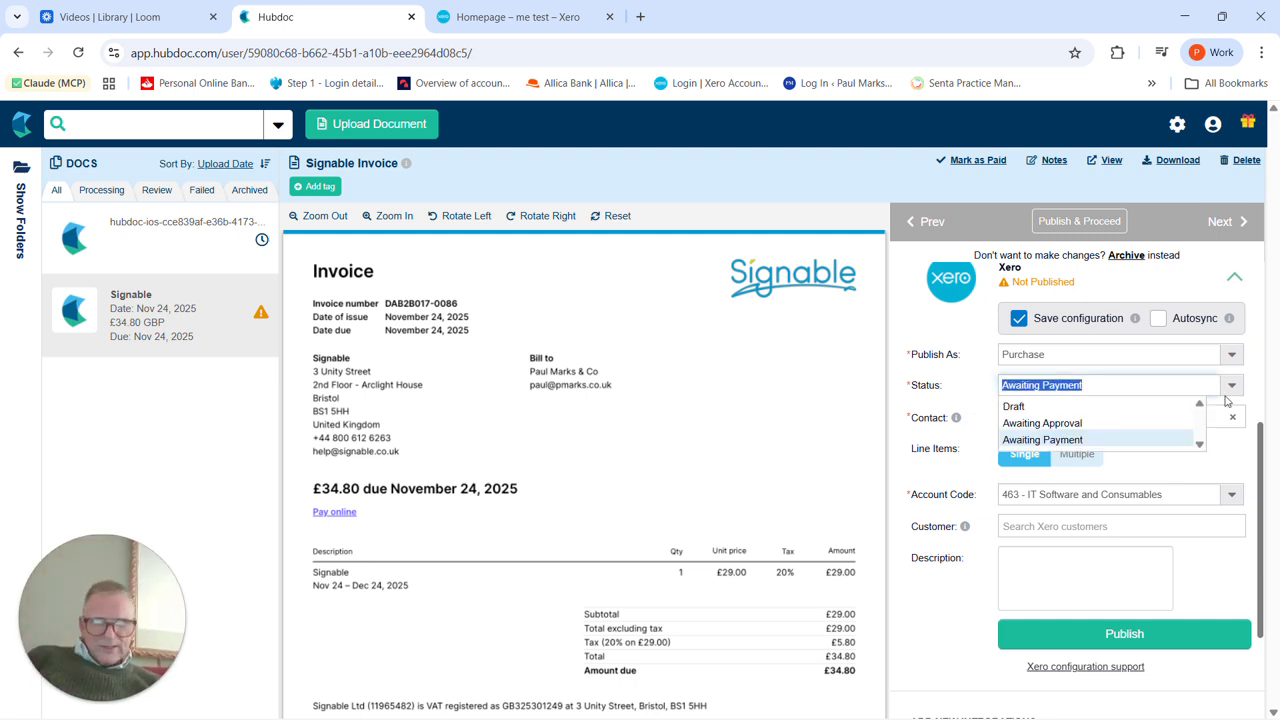
pyautogui.click(1121, 441)
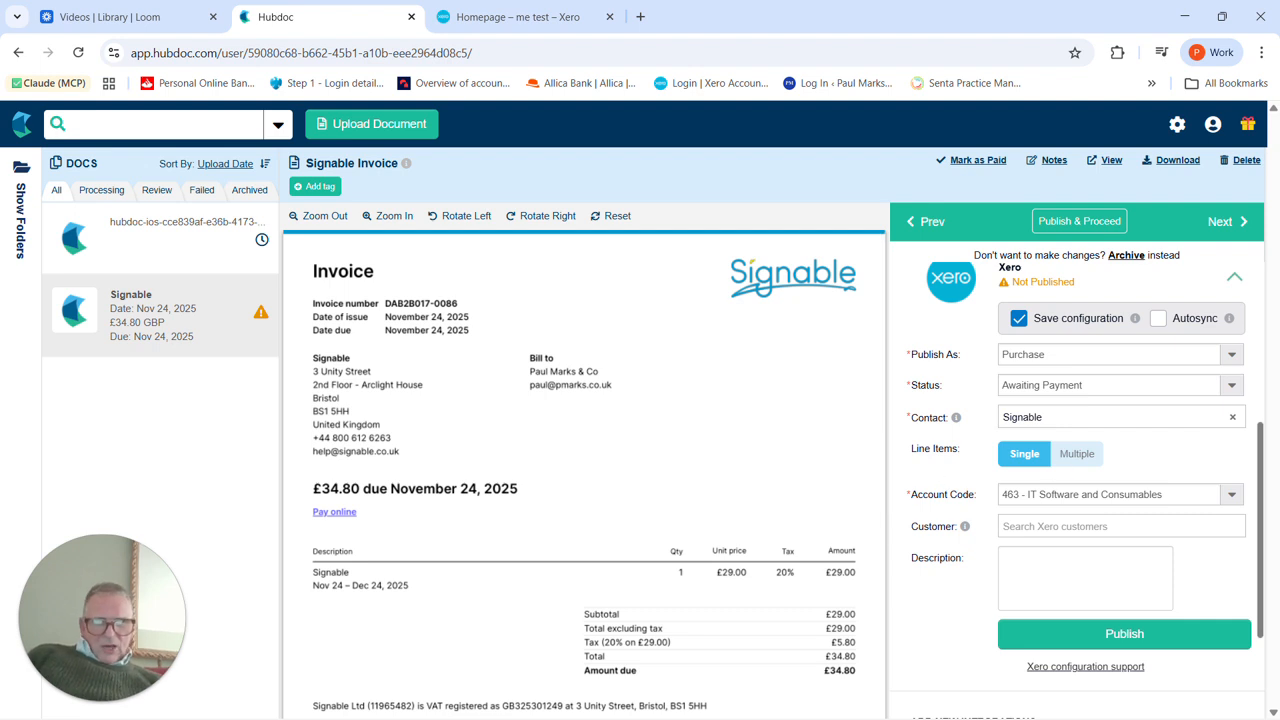
pyautogui.click(1232, 495)
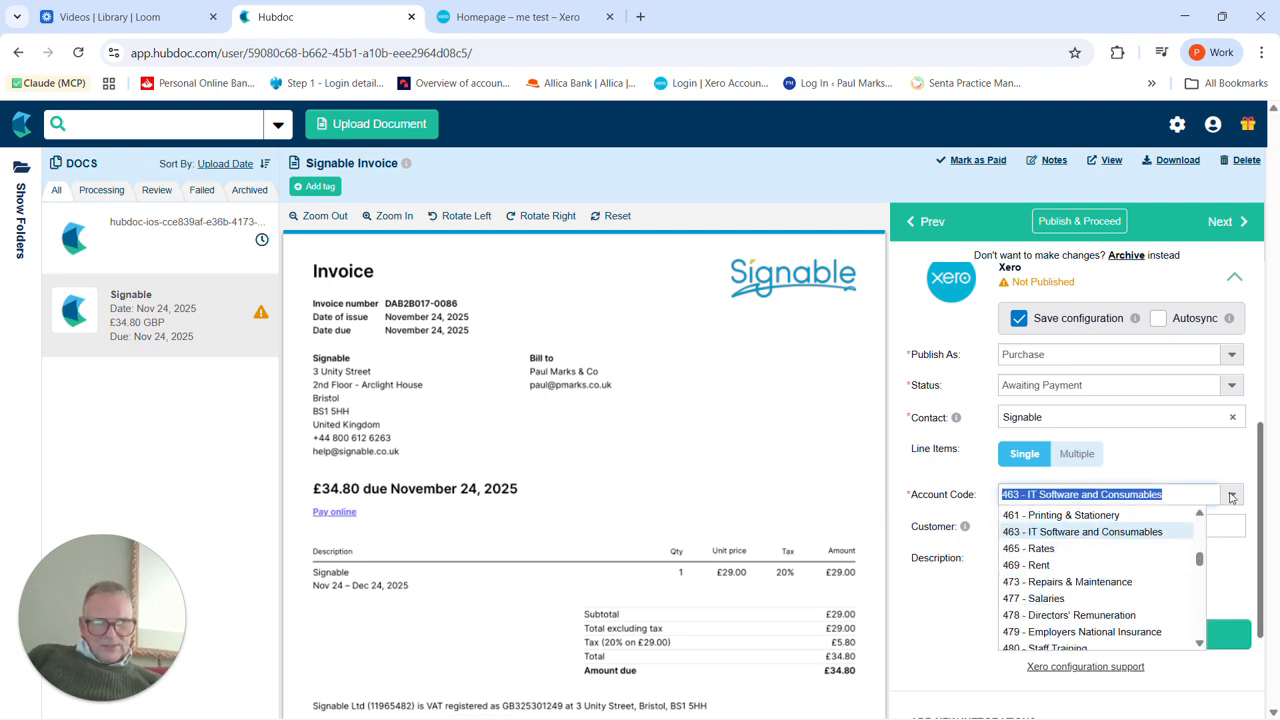
pyautogui.click(1119, 533)
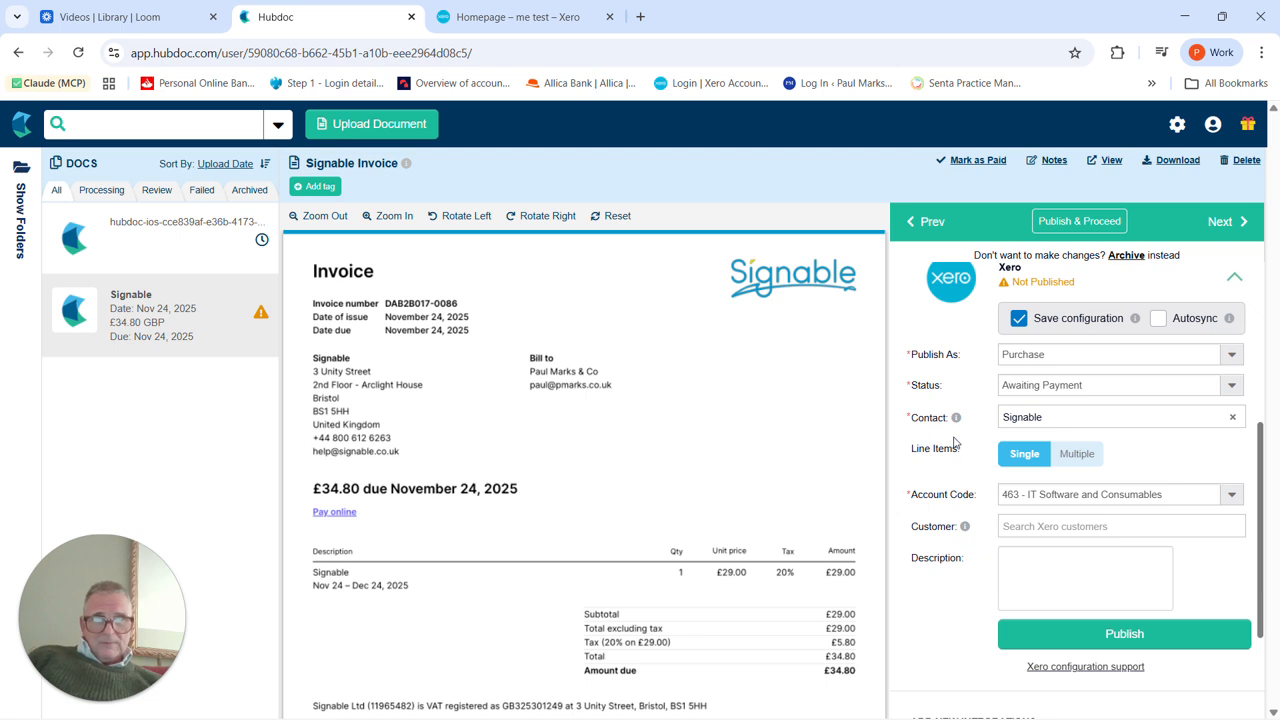
# Review the Signable invoice's Xero destination settings and publish the invoice to Xero.
pyautogui.scroll(-2, 955, 443)
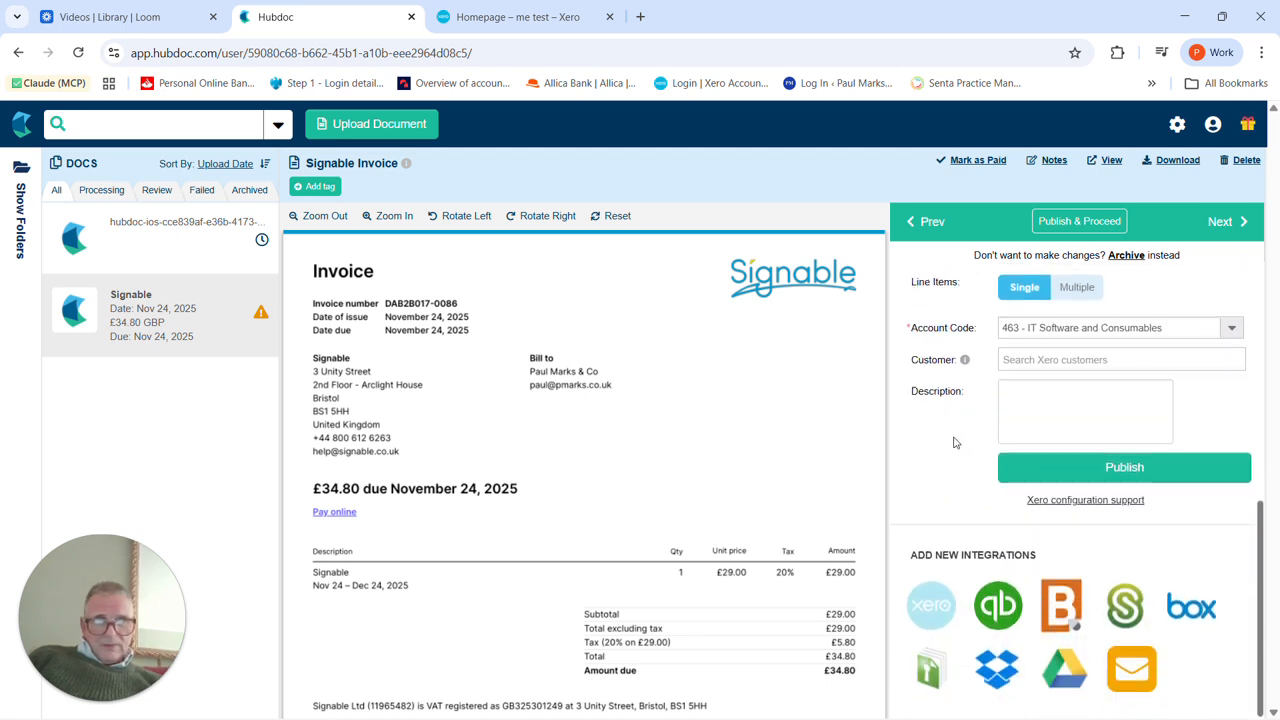
pyautogui.scroll(3, 955, 443)
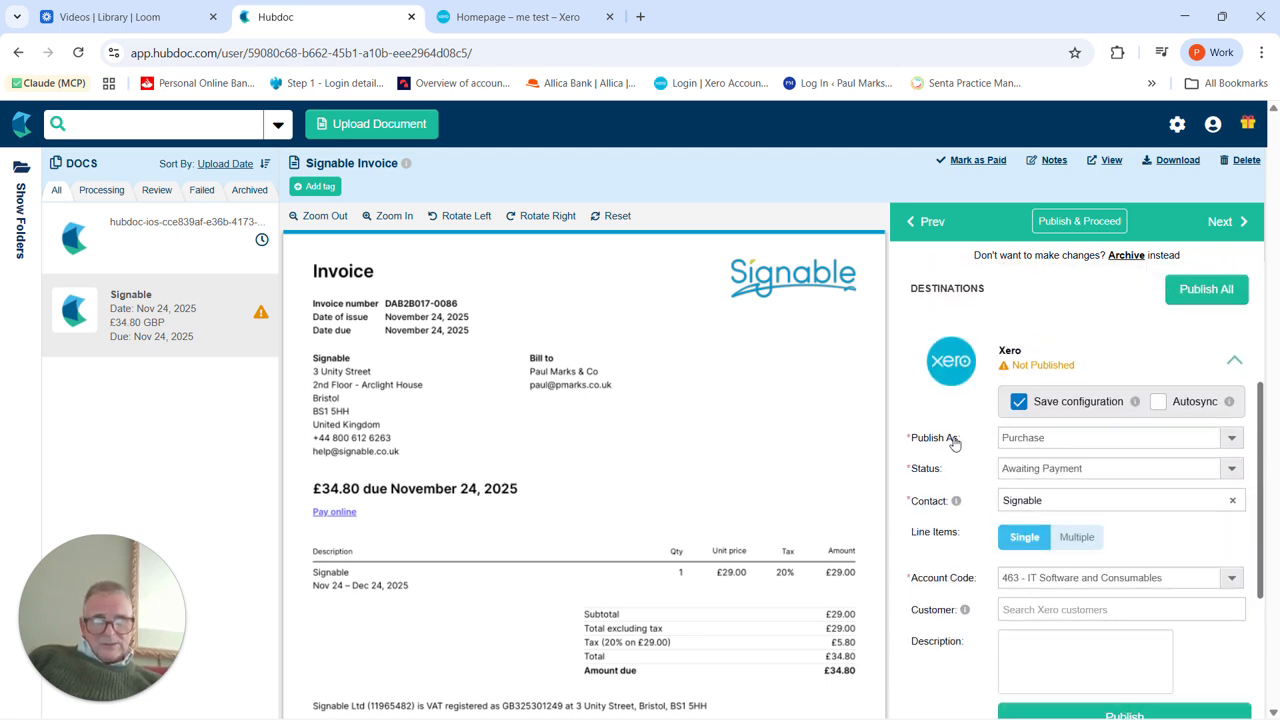
pyautogui.scroll(1, 955, 443)
pyautogui.scroll(-1, 955, 443)
pyautogui.scroll(-1, 955, 443)
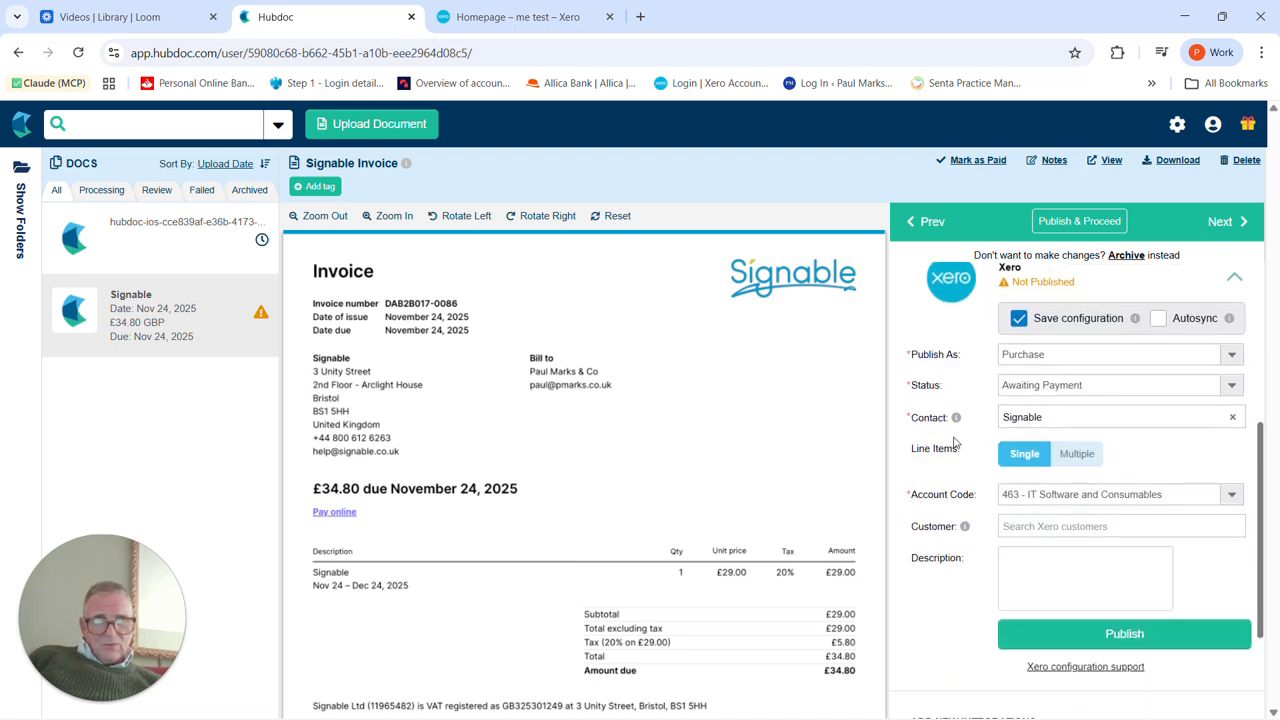
pyautogui.click(1128, 638)
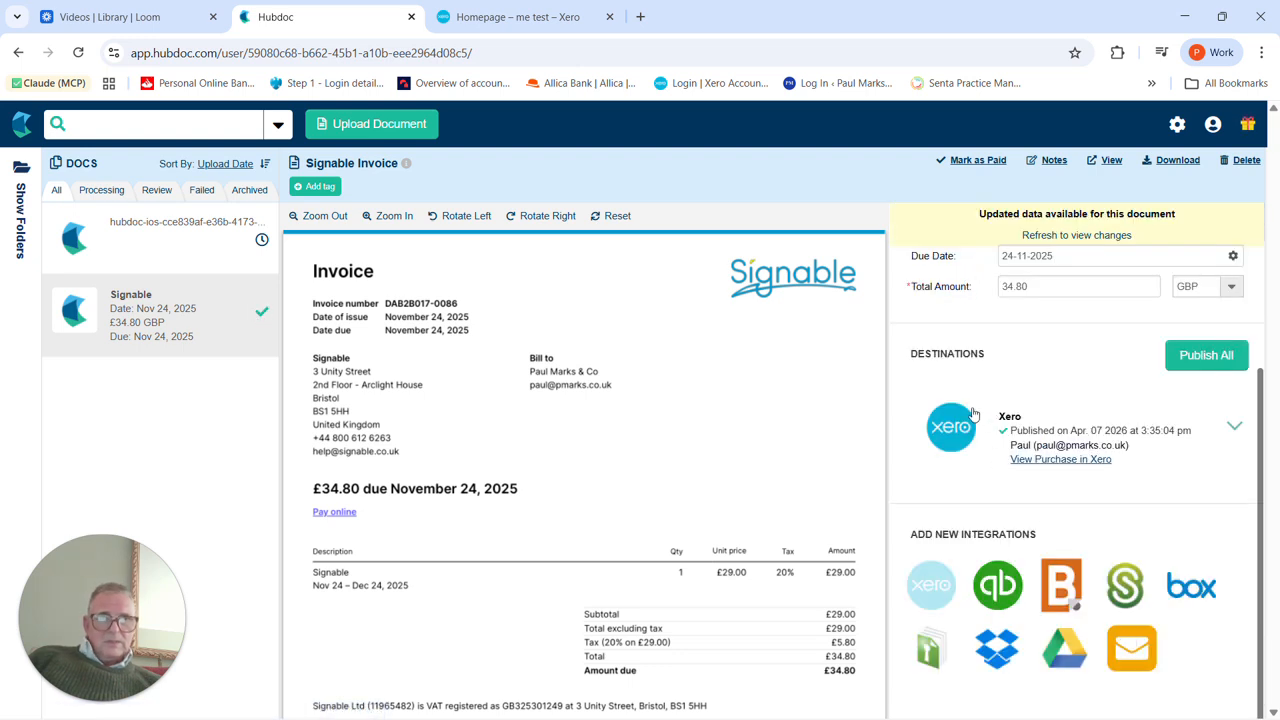
pyautogui.scroll(2, 965, 412)
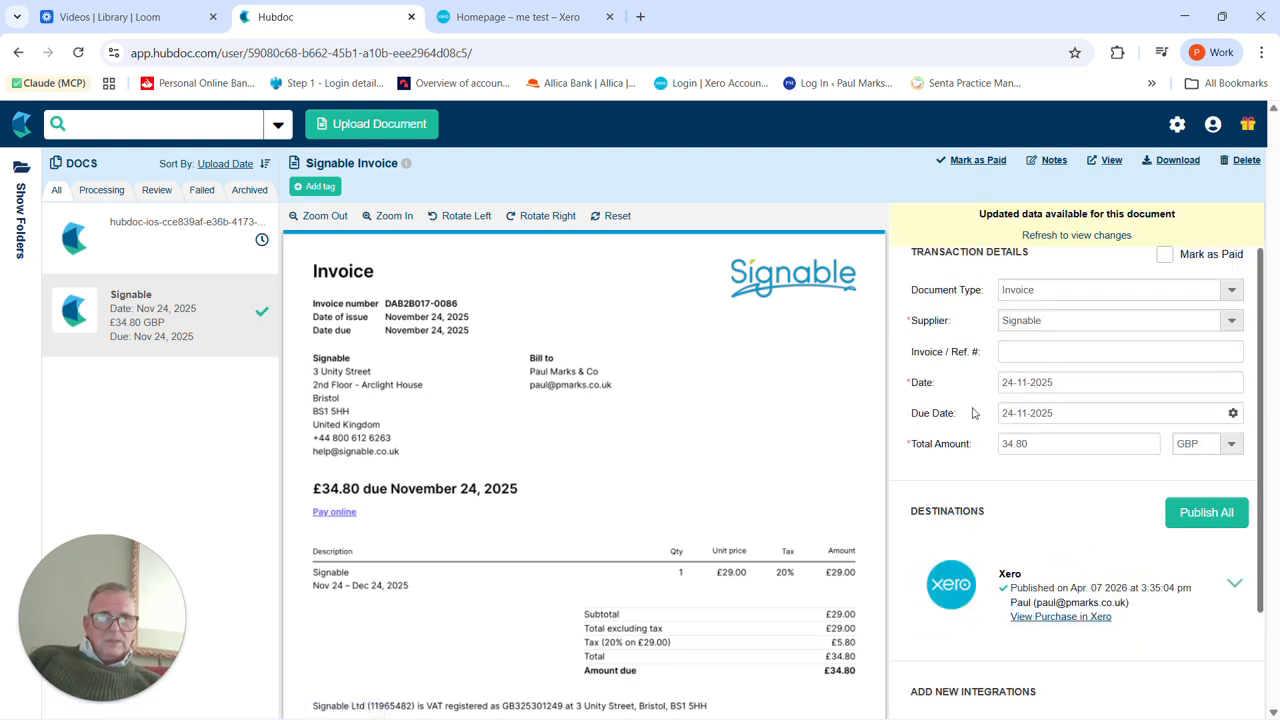
# Switch to Xero and open the Signable bill awaiting payment from the list of all bills.
pyautogui.click(510, 17)
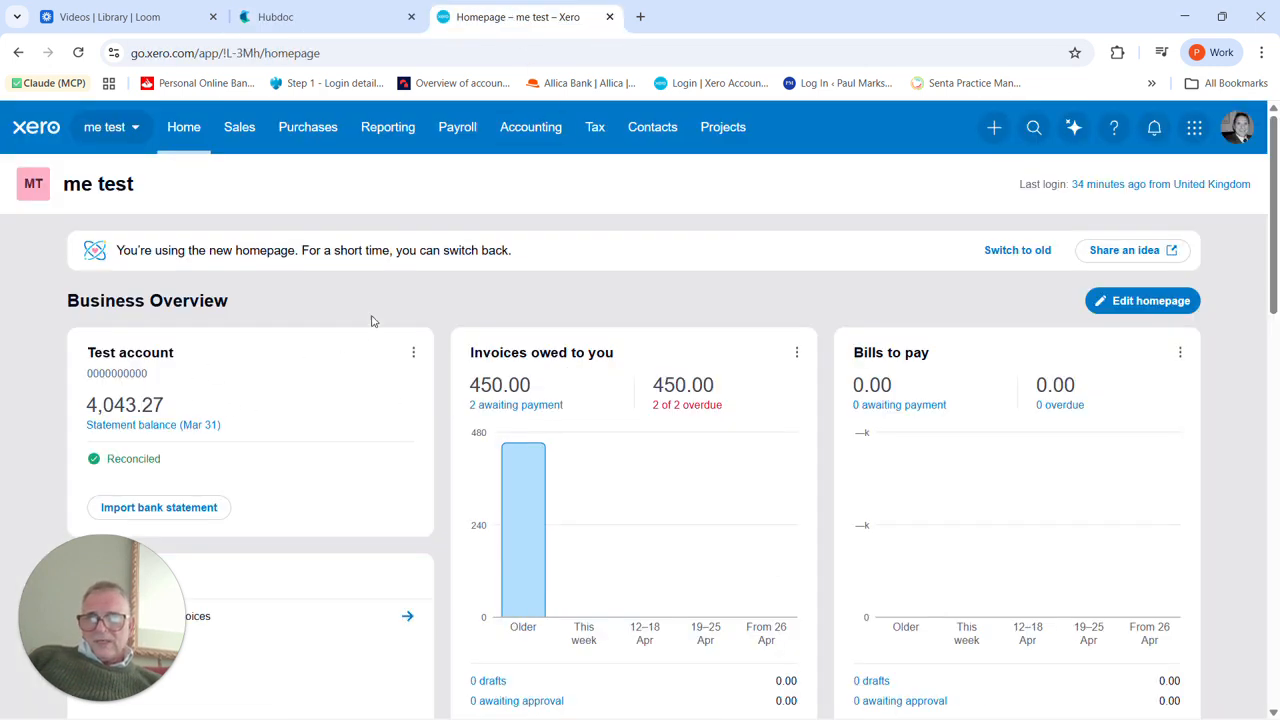
pyautogui.click(309, 131)
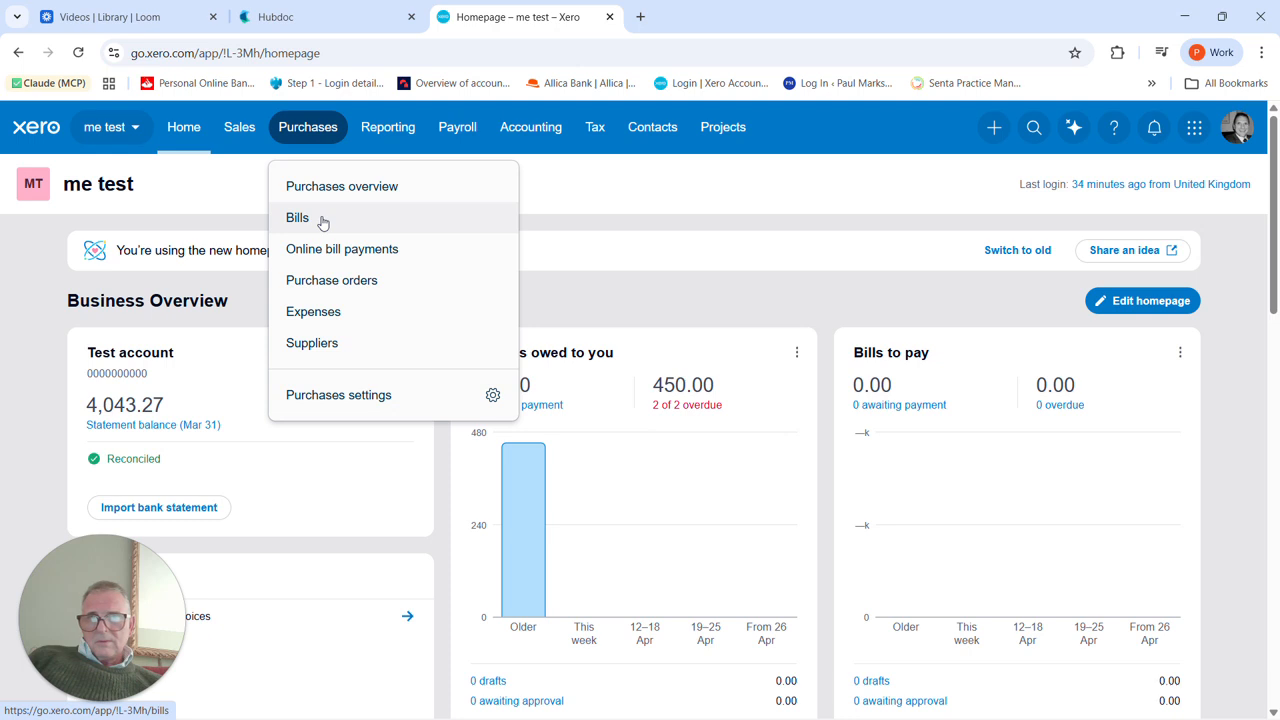
pyautogui.click(320, 219)
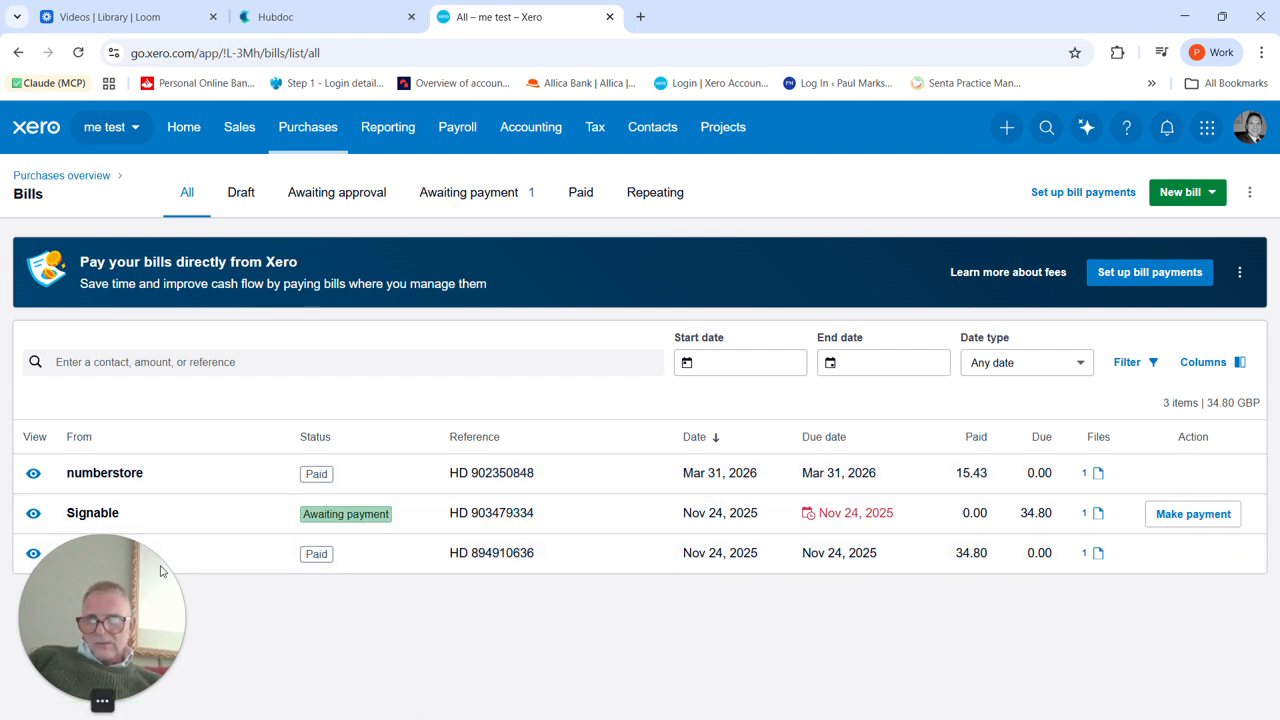
pyautogui.moveTo(100, 694); pyautogui.dragTo(229, 694)
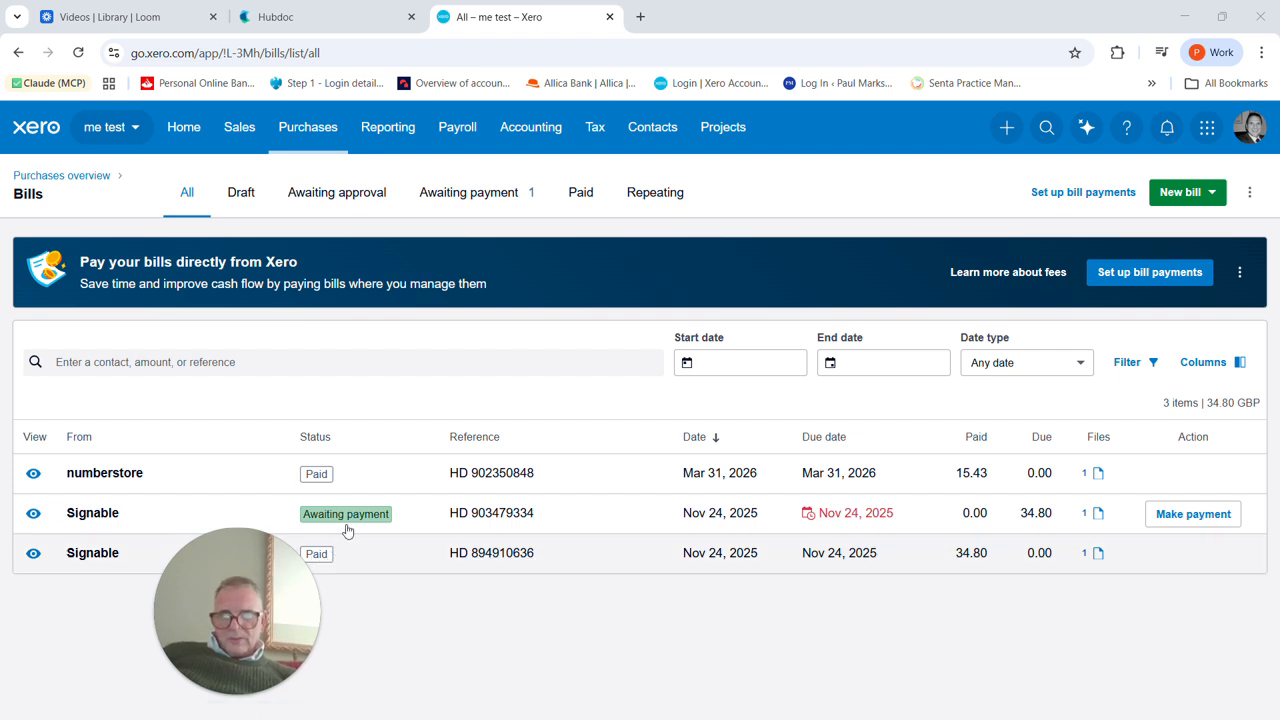
pyautogui.click(489, 513)
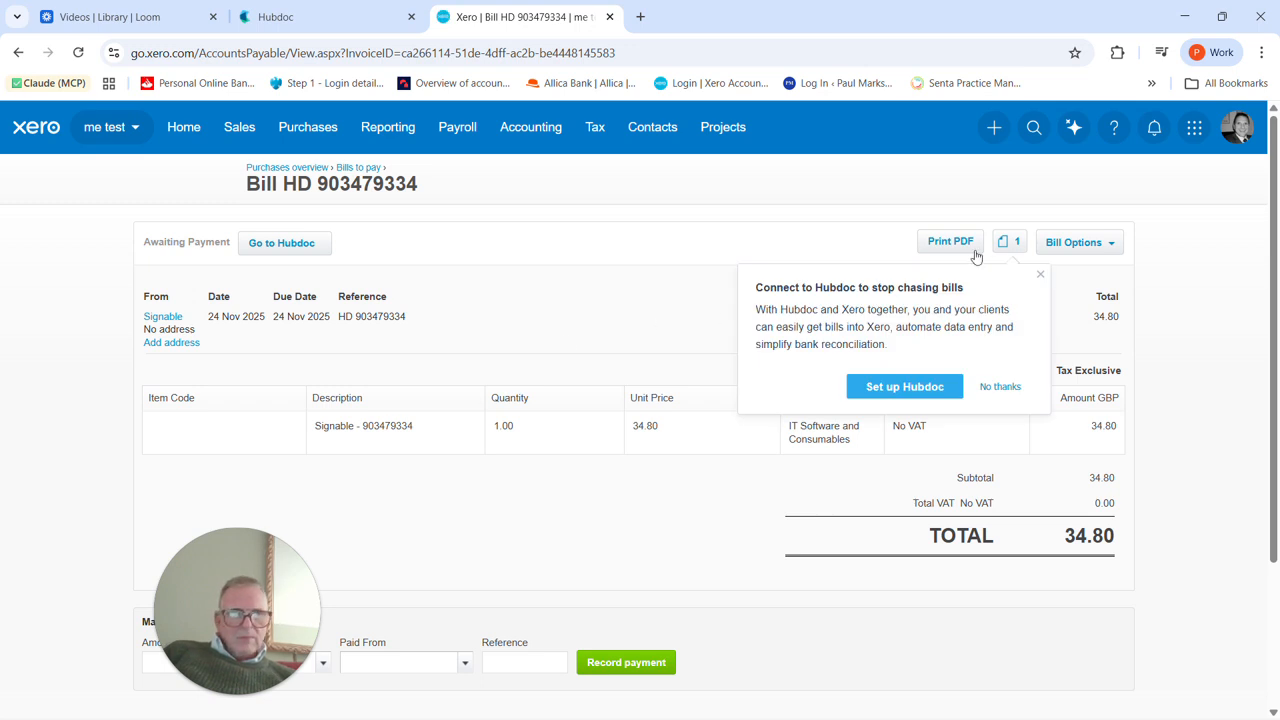
# Preview the bill's attached file Signable_2025-11-24_34.80.pdf, then close the preview.
pyautogui.click(1008, 244)
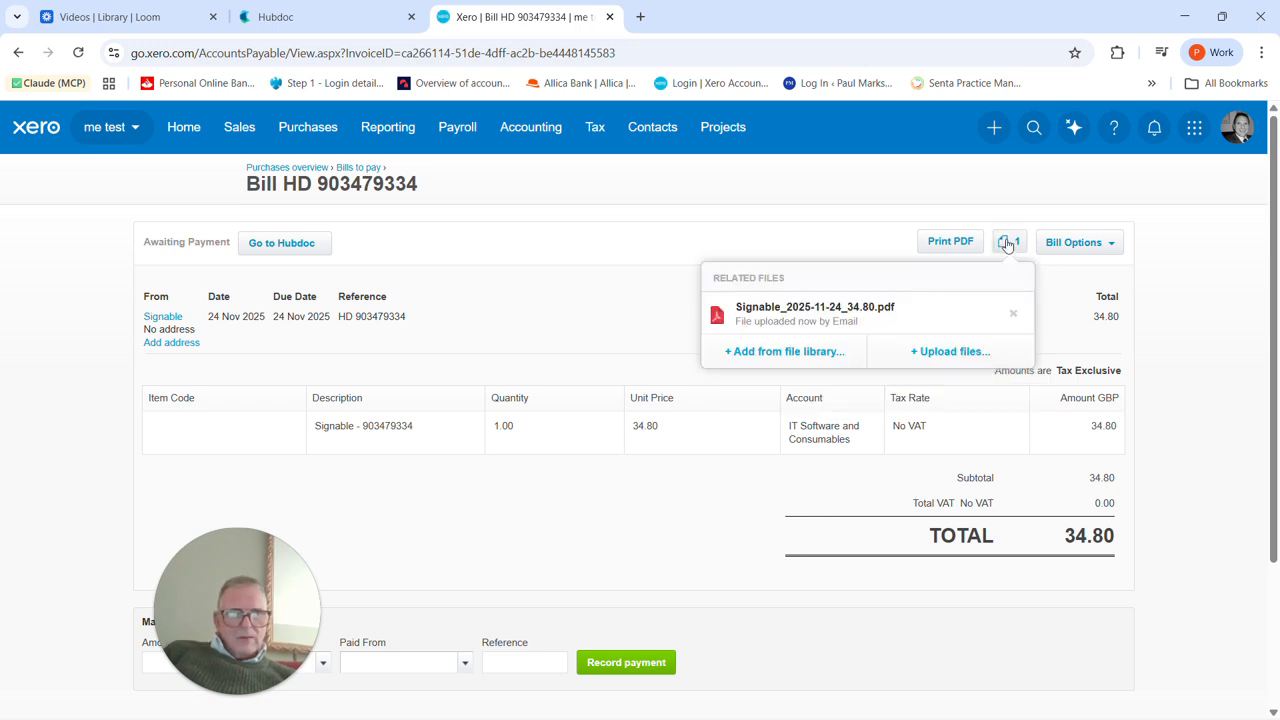
pyautogui.click(826, 316)
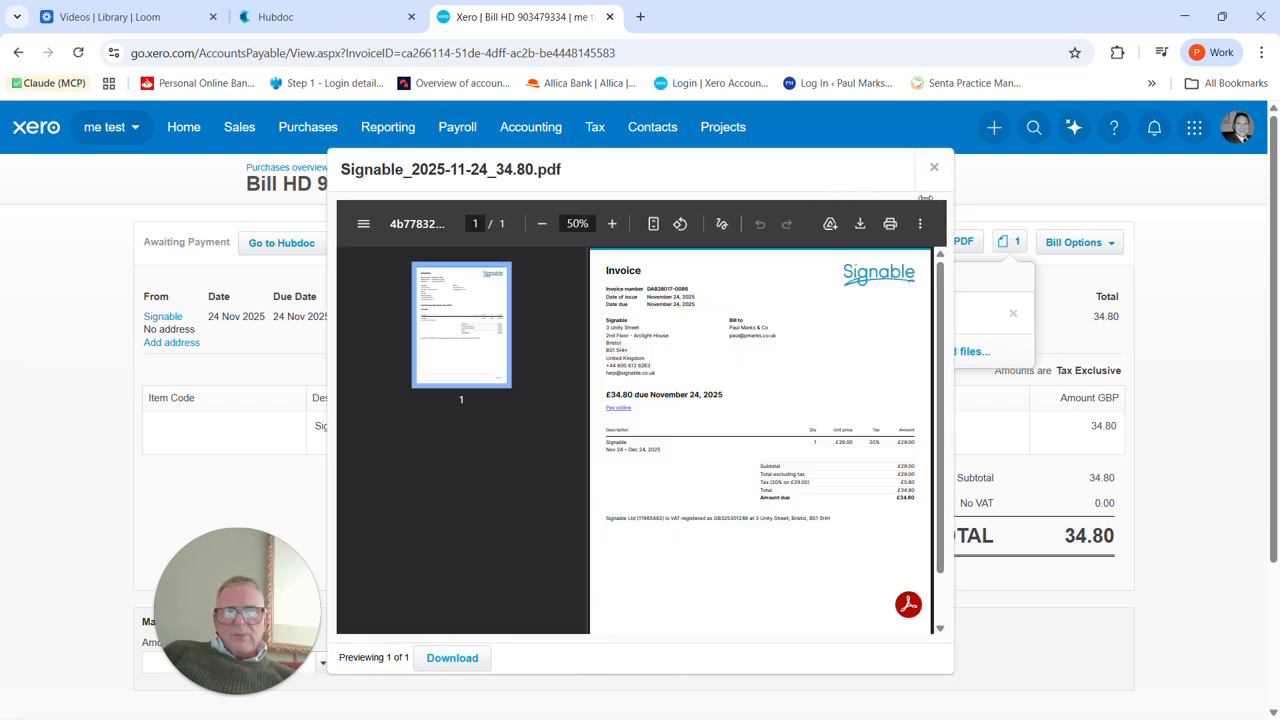
pyautogui.click(931, 167)
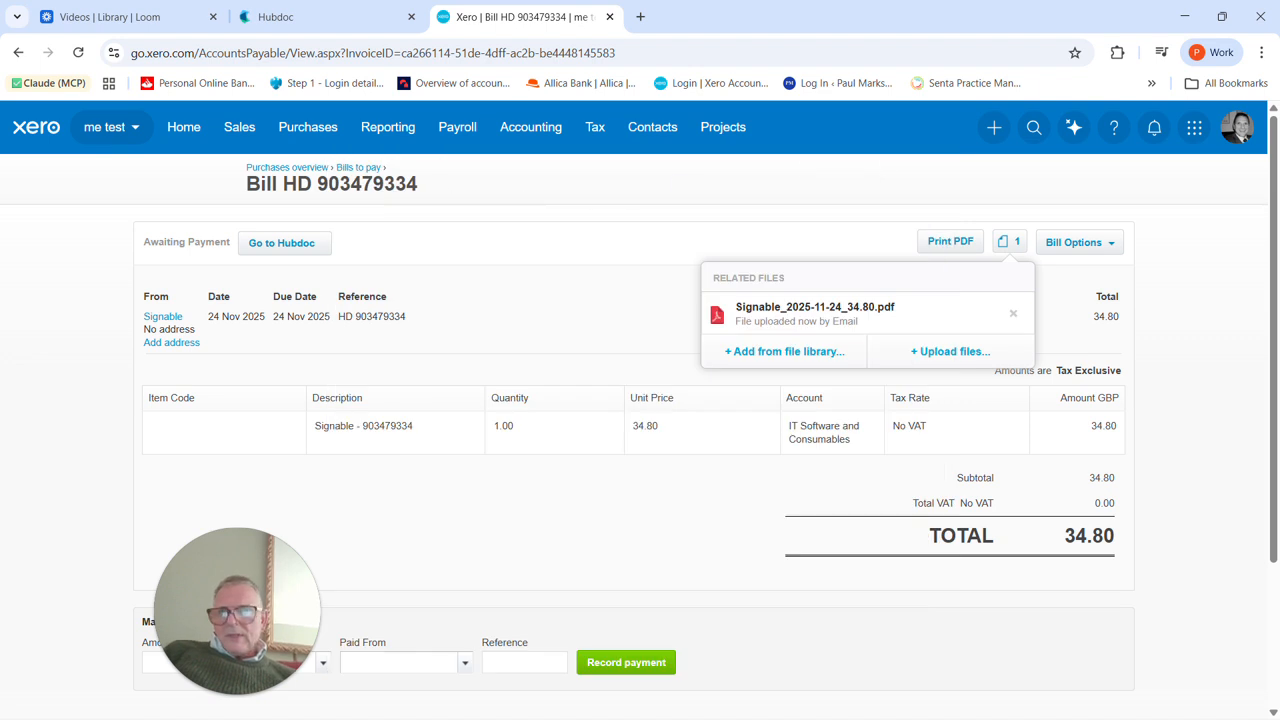
pyautogui.click(313, 147)
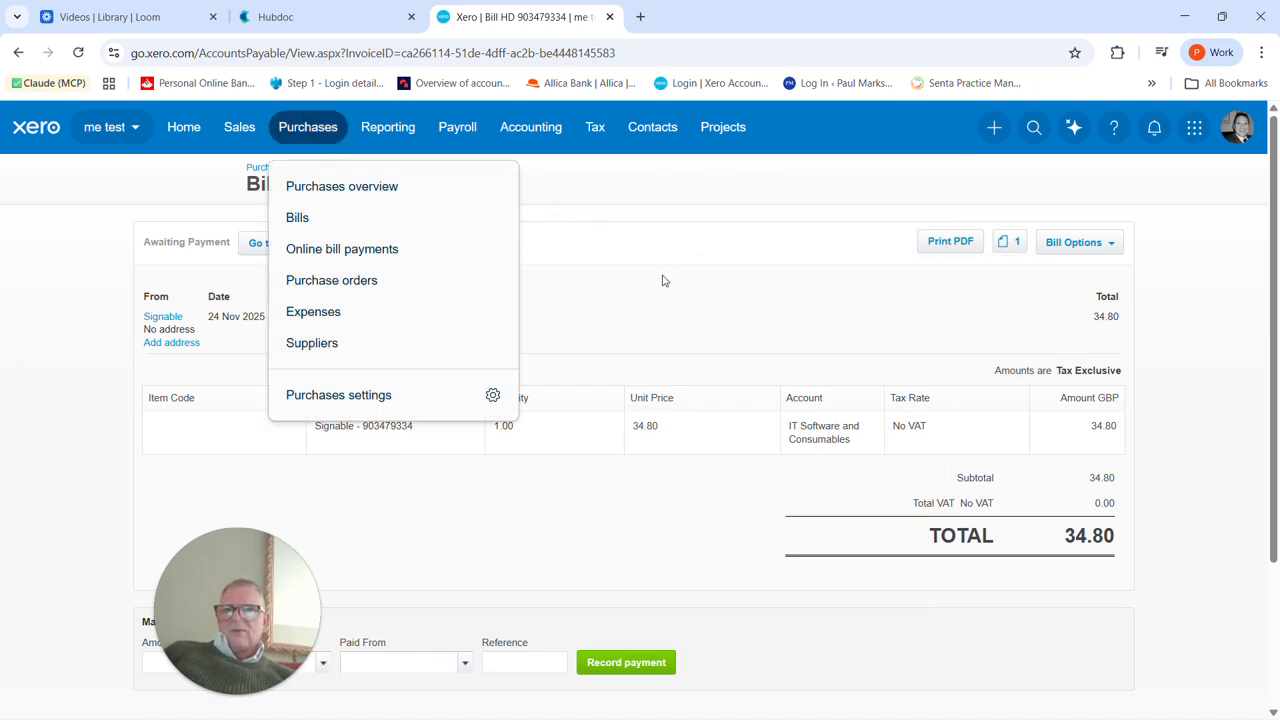
pyautogui.click(674, 320)
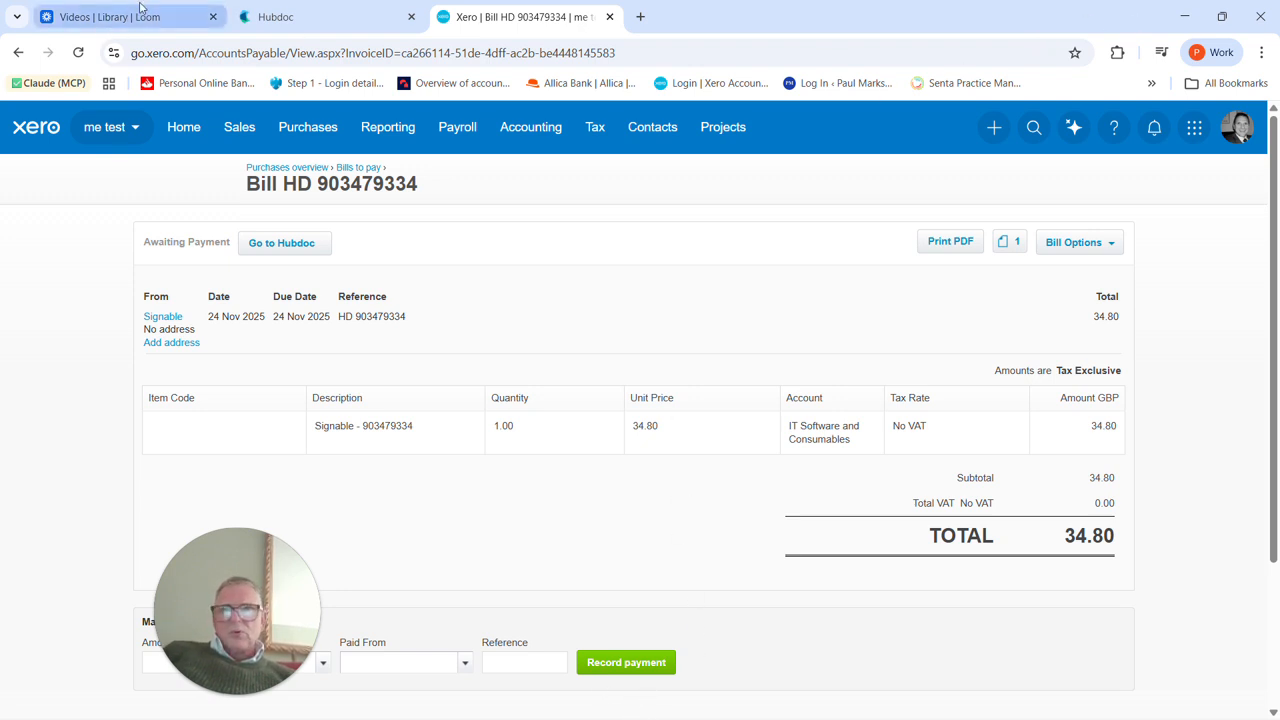
# Return to Hubdoc, open the uploaded Post Office receipt to read through it, and set its document type to Receipt.
pyautogui.click(350, 17)
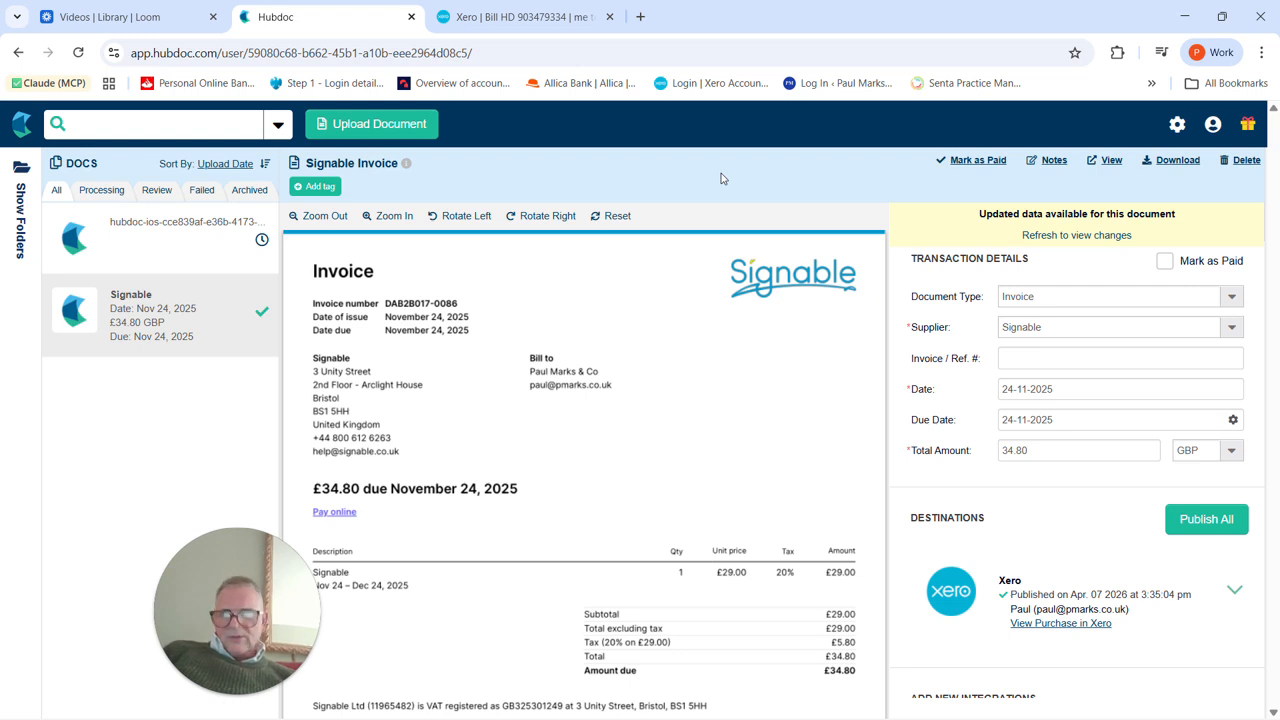
pyautogui.click(128, 240)
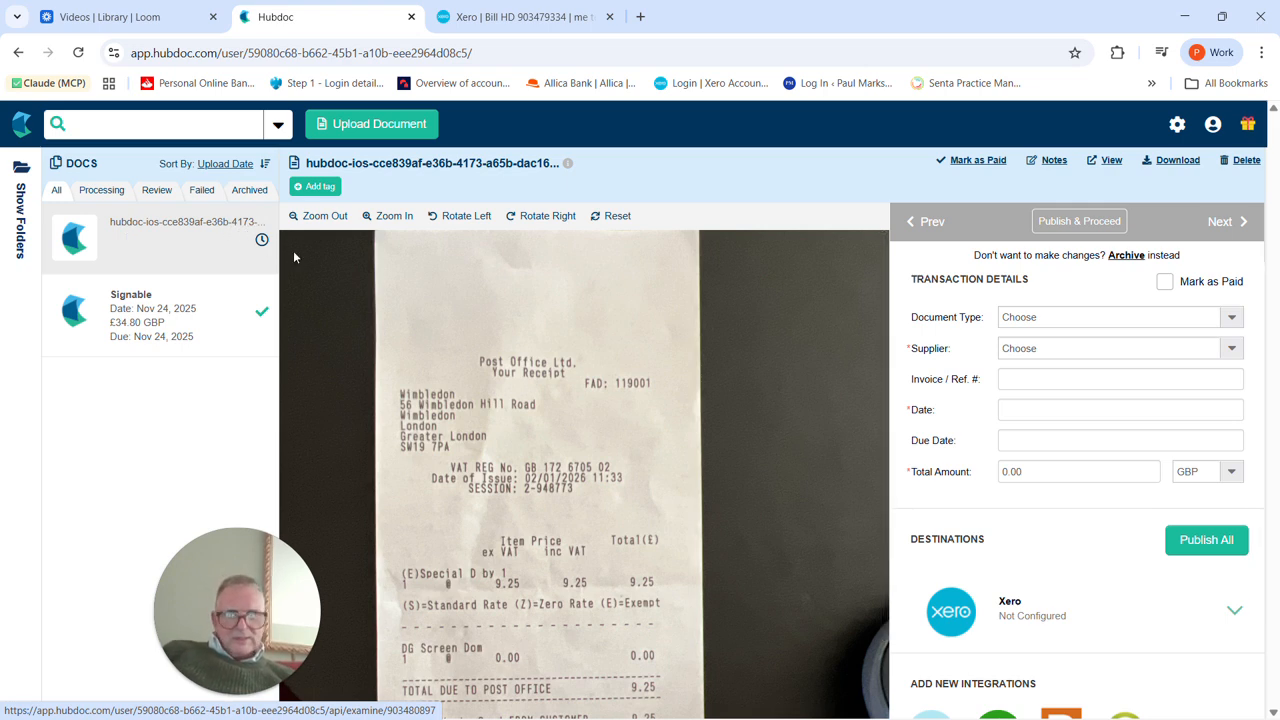
pyautogui.scroll(-3, 623, 429)
pyautogui.scroll(1, 623, 429)
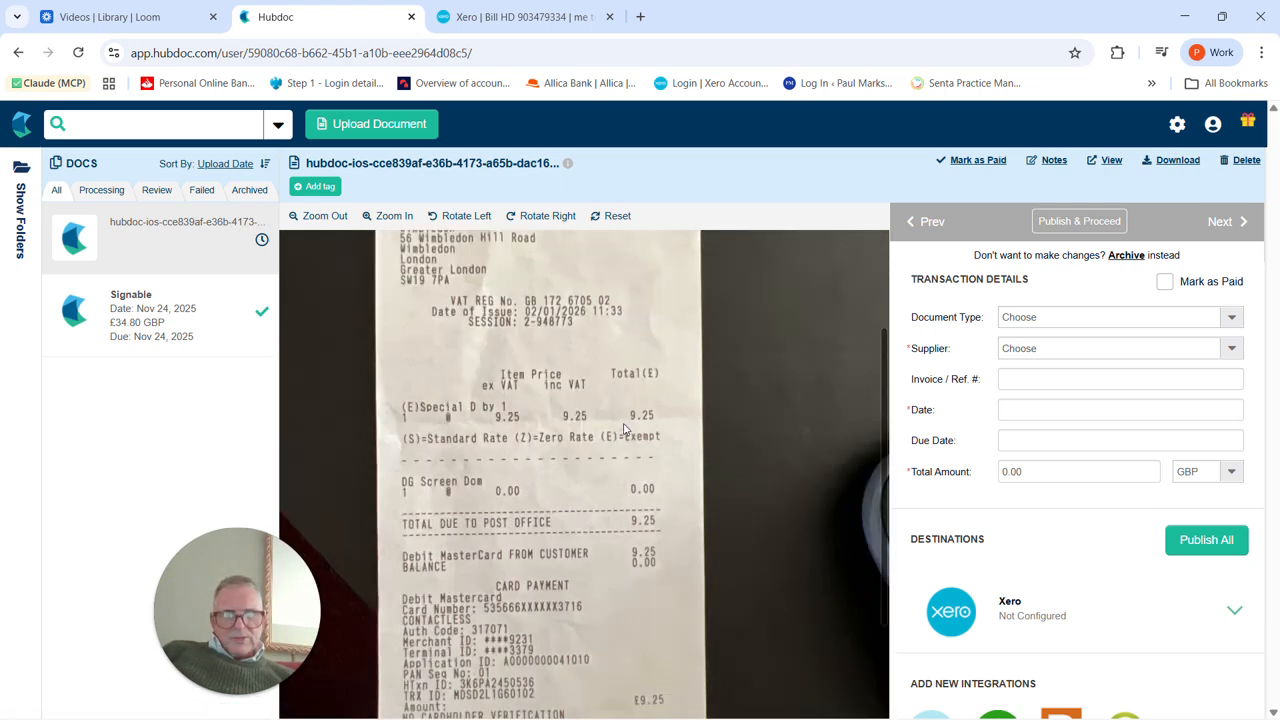
pyautogui.scroll(2, 754, 392)
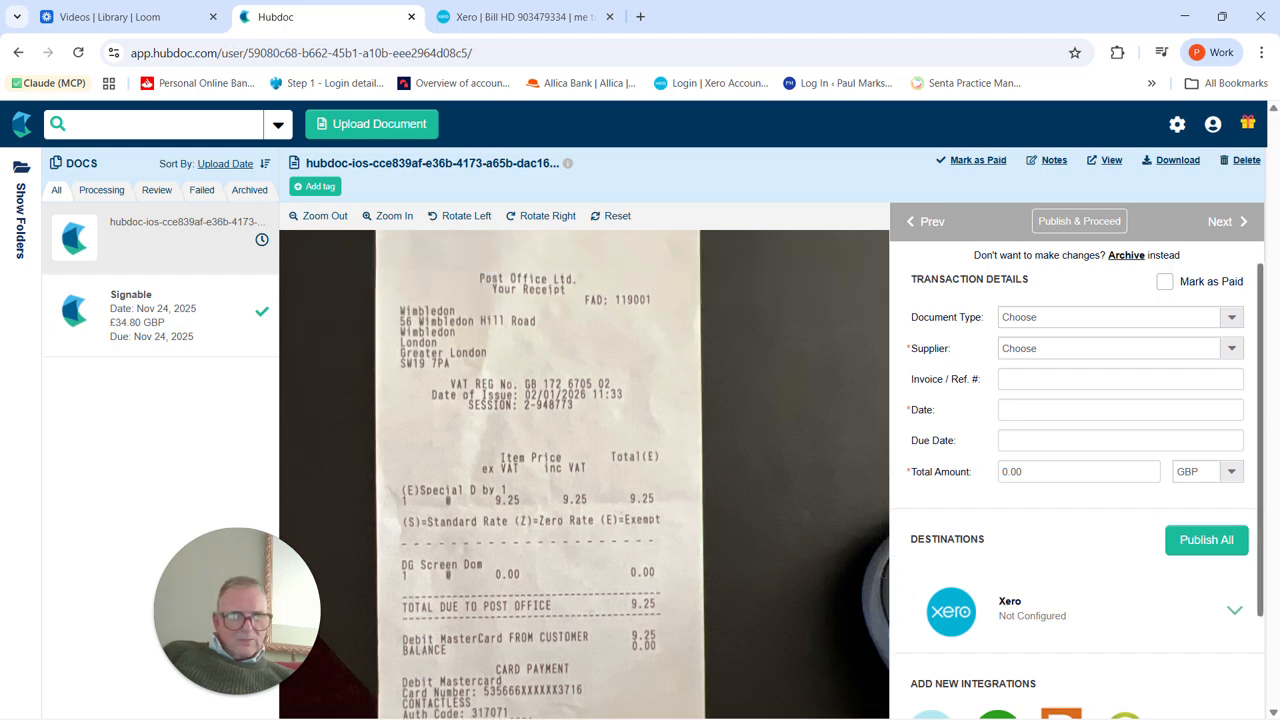
pyautogui.click(1232, 317)
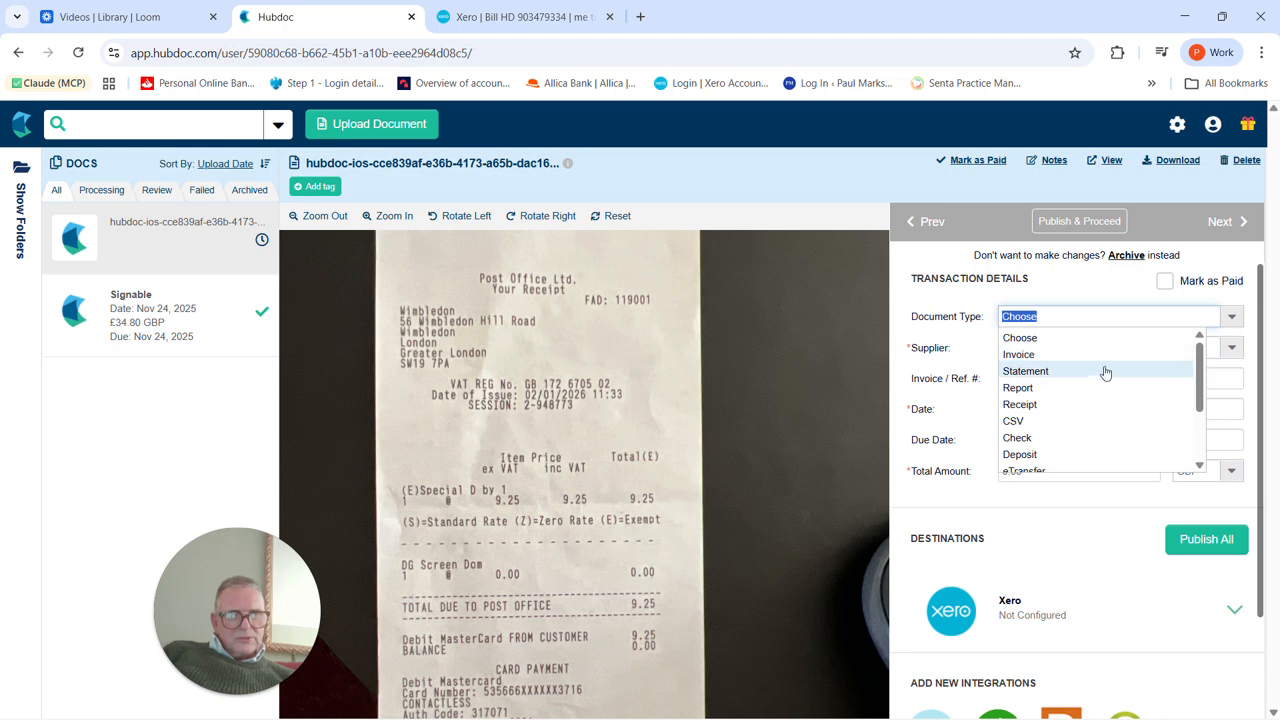
pyautogui.click(1082, 404)
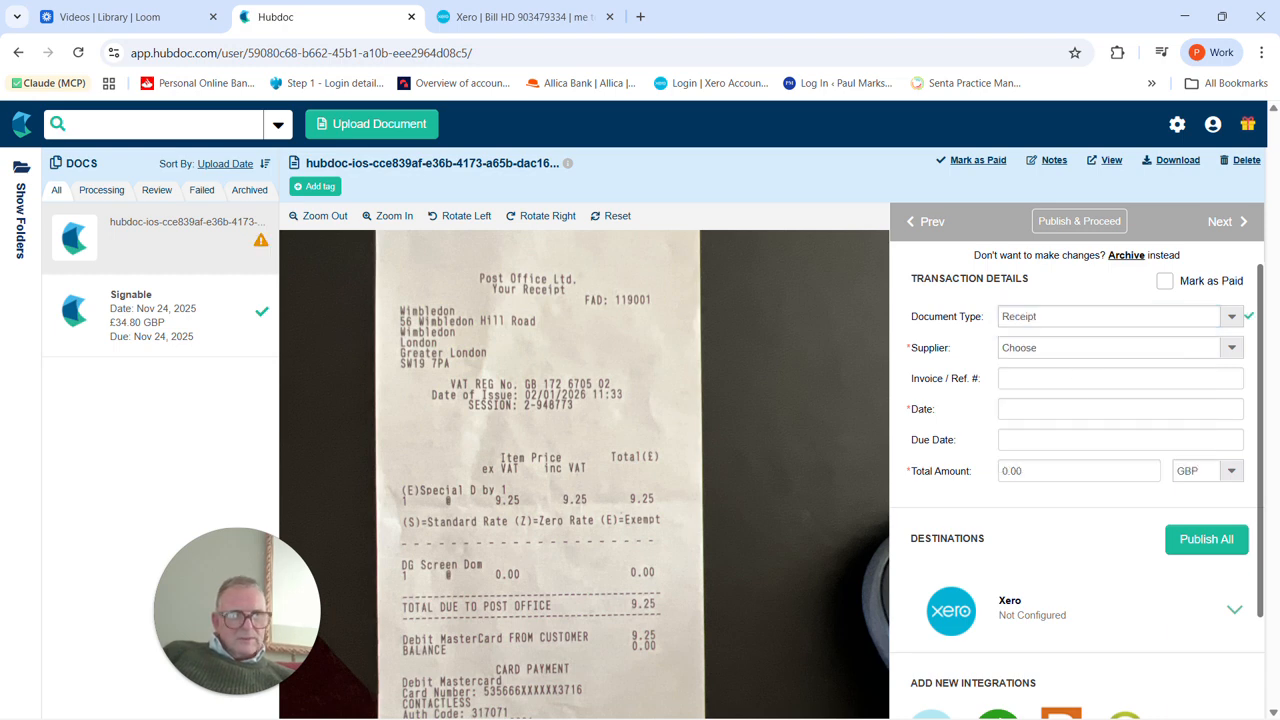
# Create a new supplier named "Post office" and assign it to the receipt.
pyautogui.click(1233, 348)
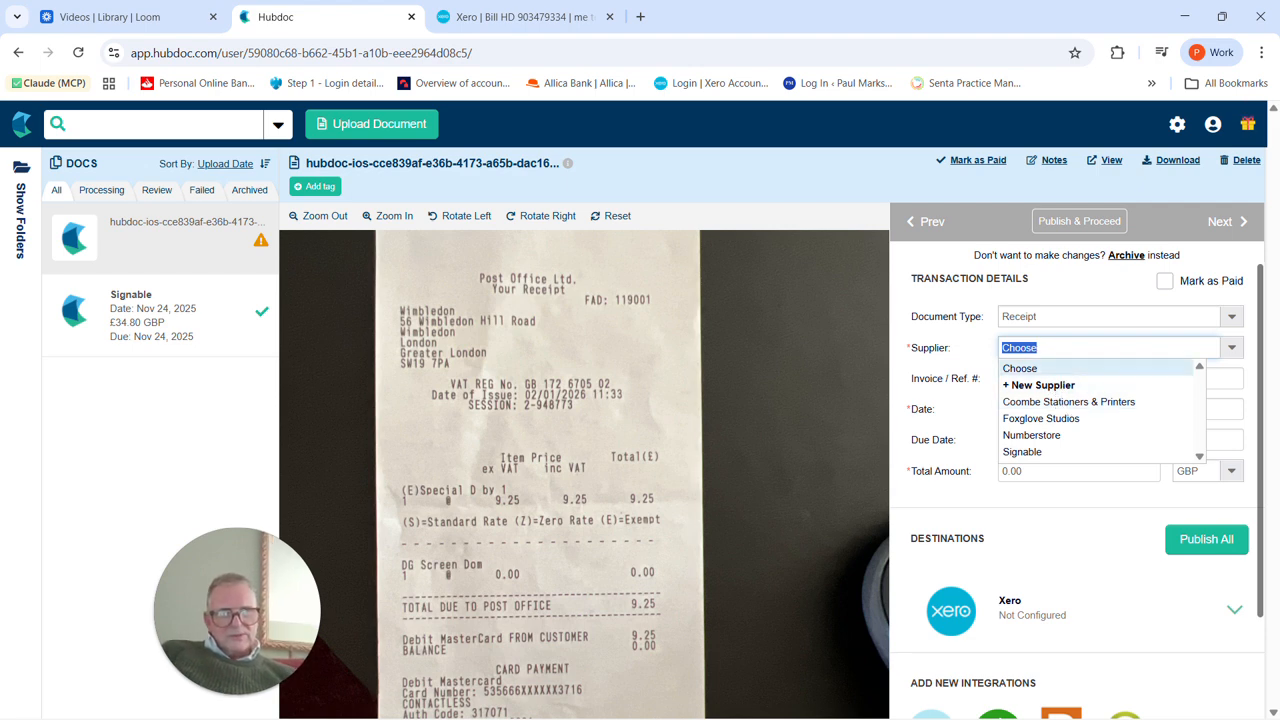
pyautogui.write('po')
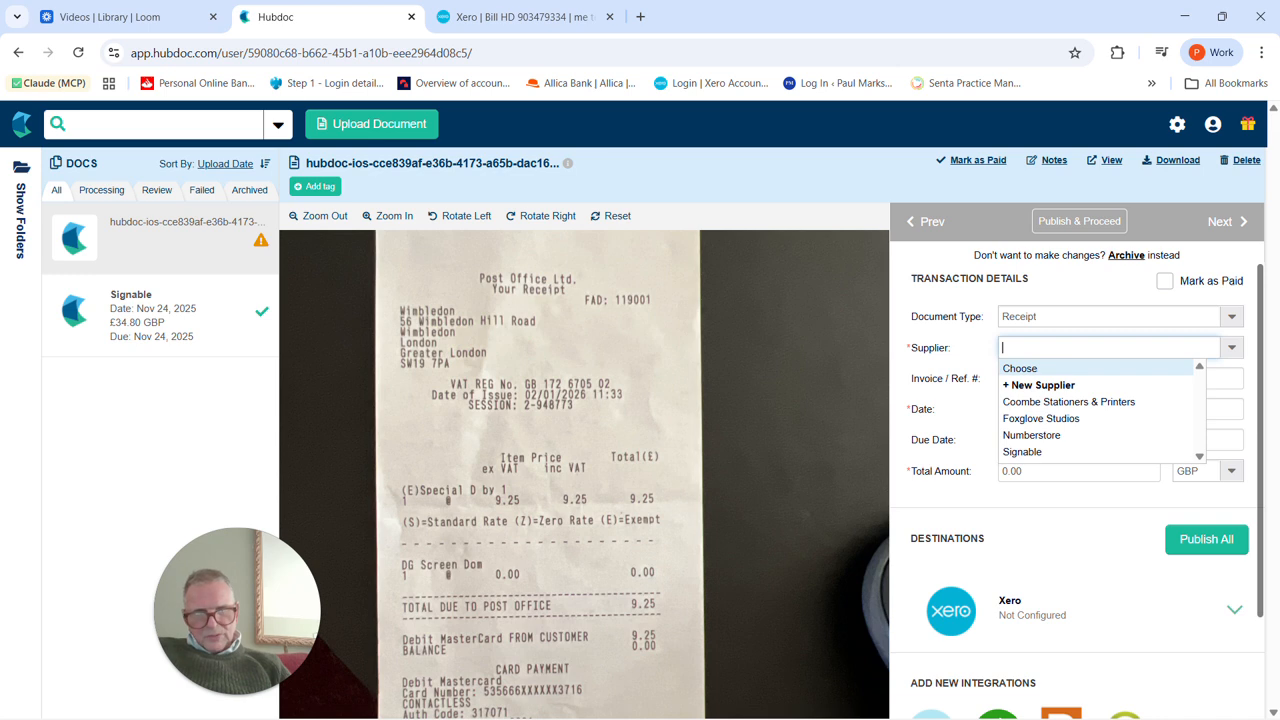
pyautogui.write('st ')
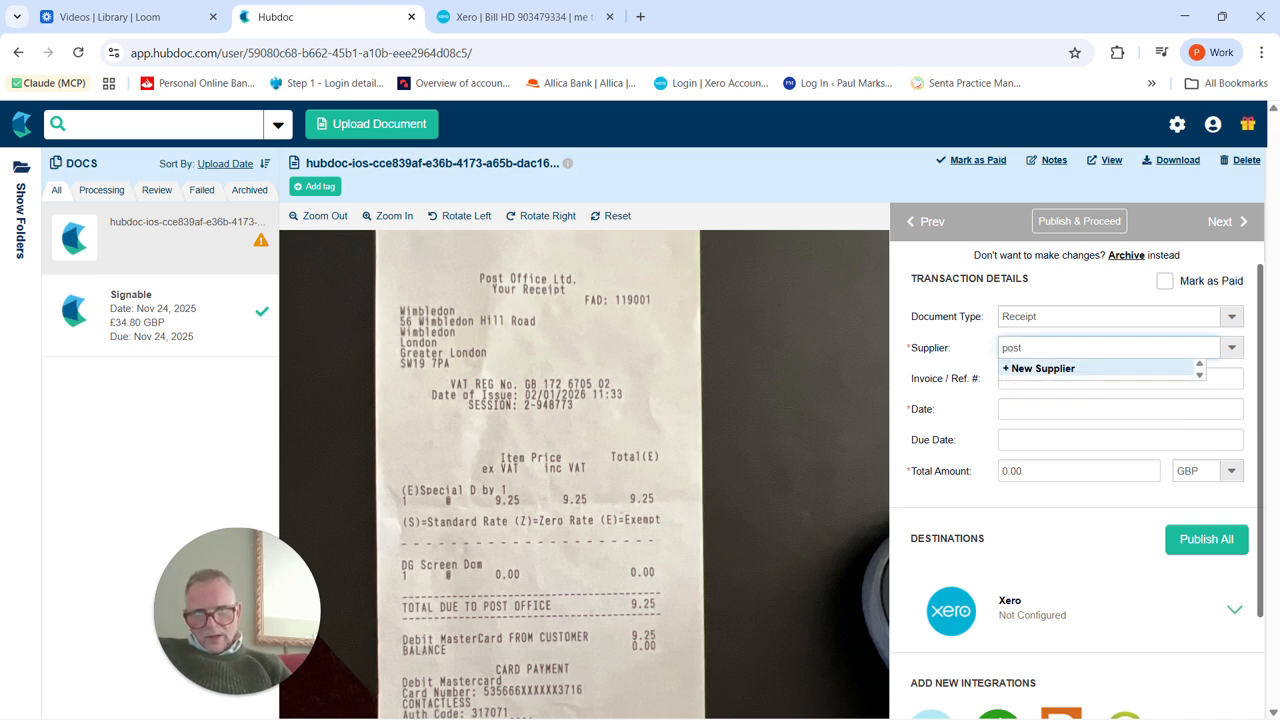
pyautogui.write('office')
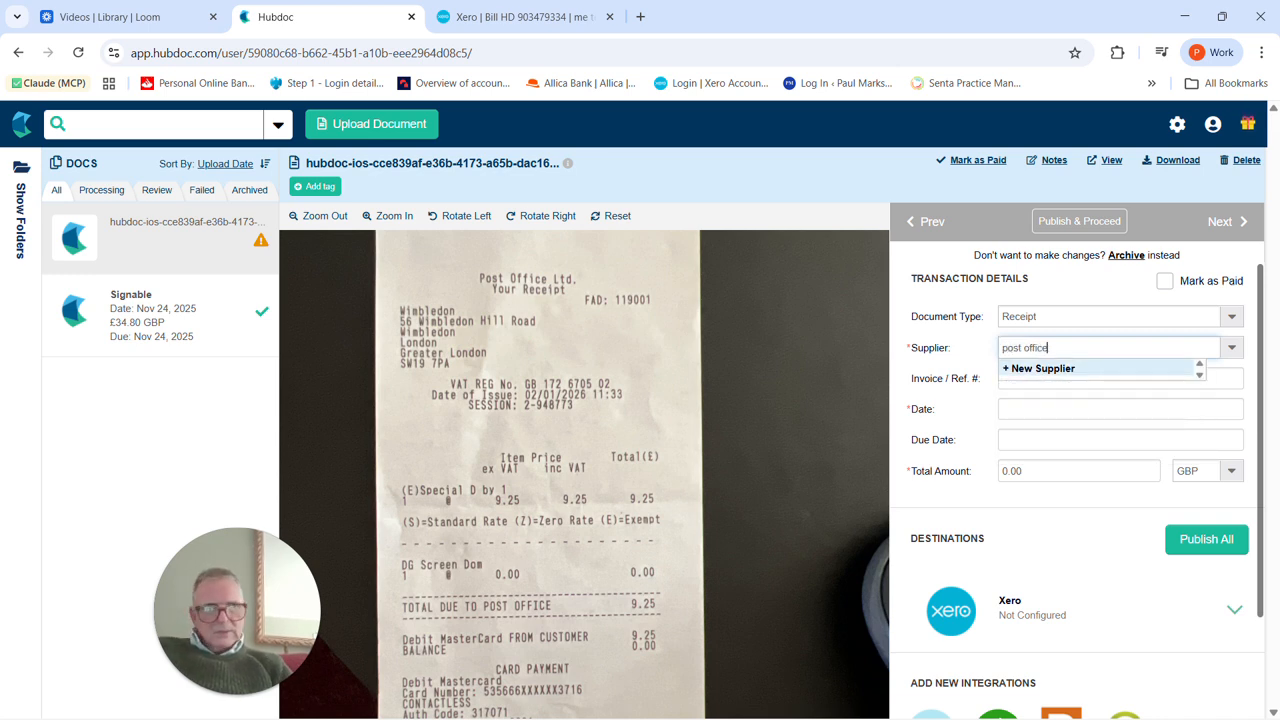
pyautogui.click(1035, 369)
pyautogui.click(1050, 348)
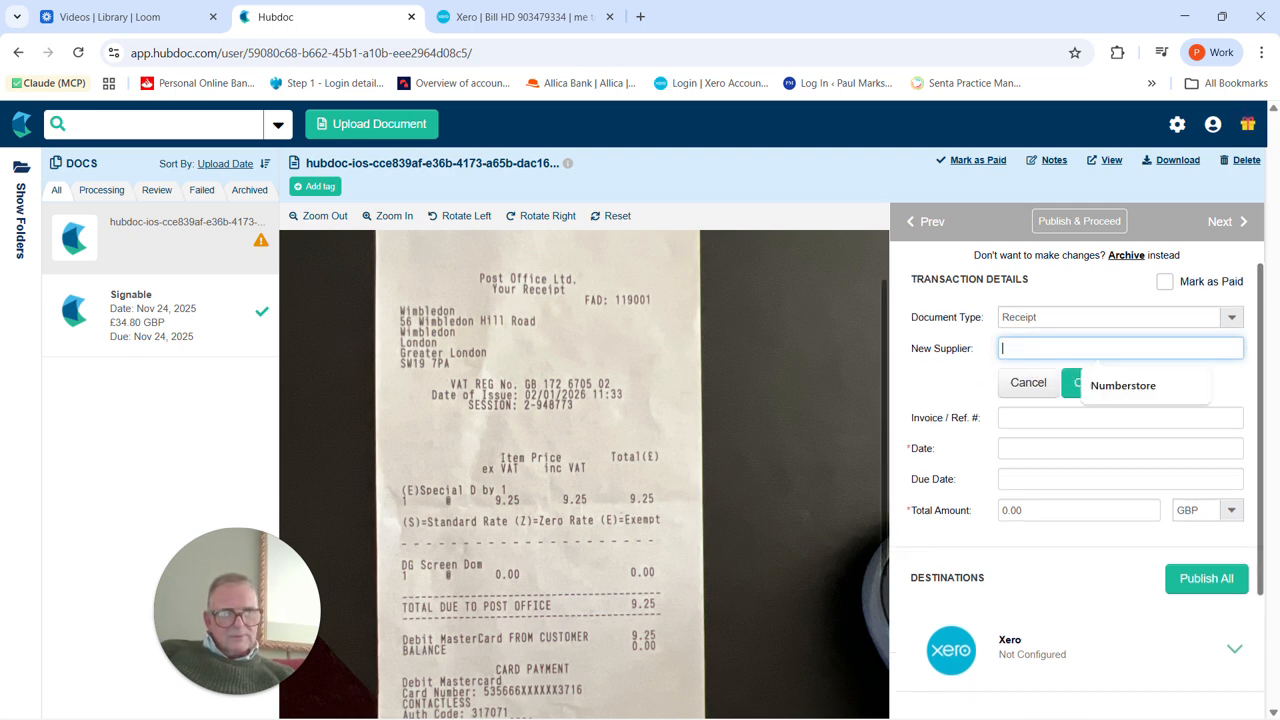
pyautogui.write('Post office')
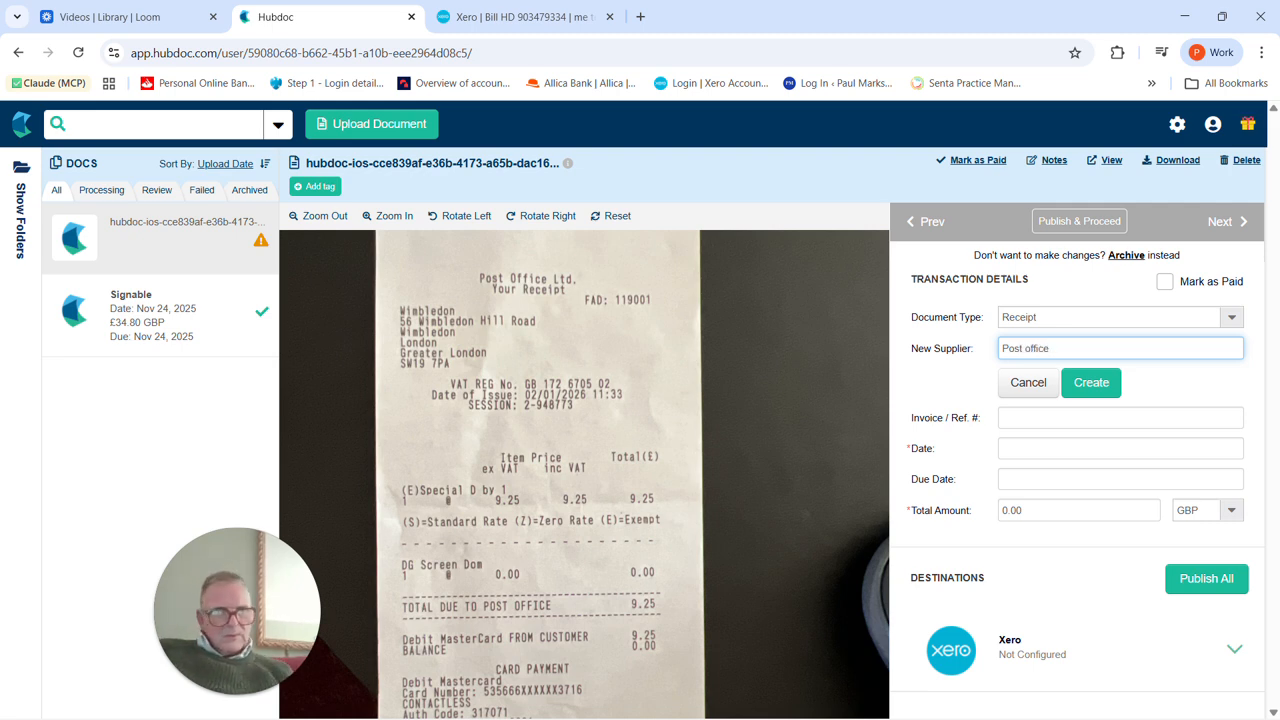
pyautogui.click(1089, 382)
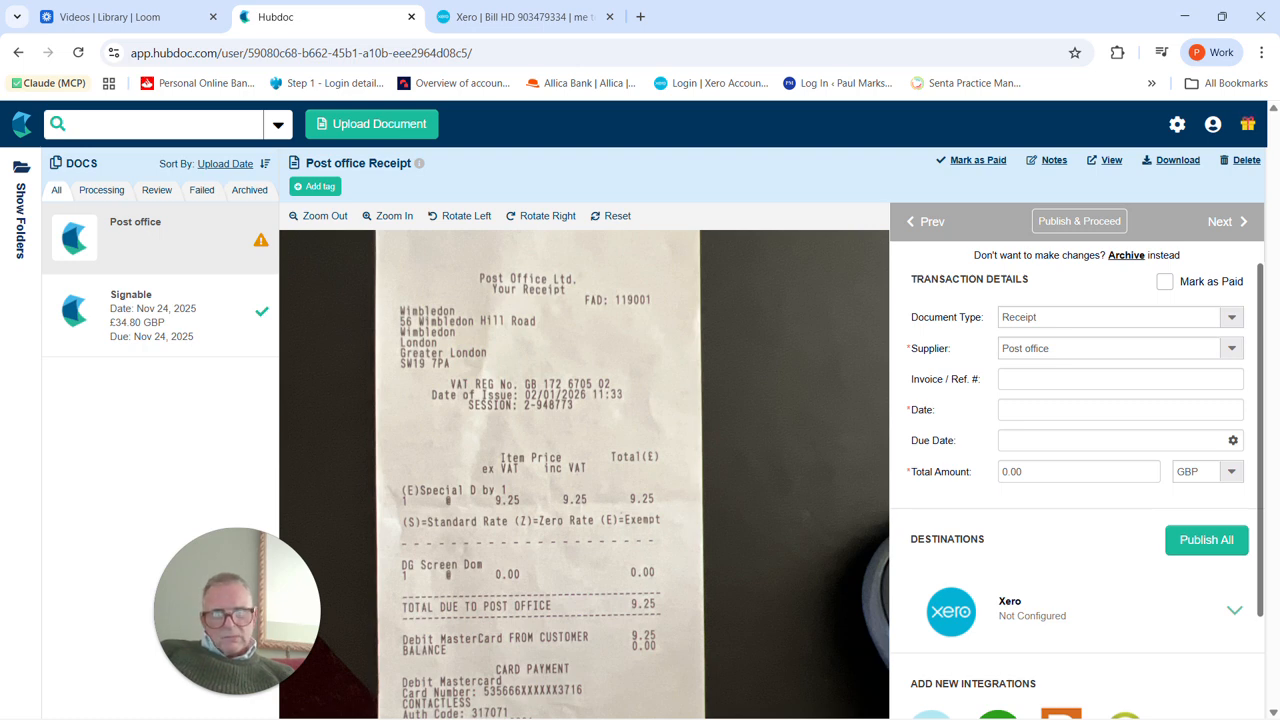
# Set the receipt's date to 2/1/26 and its total amount to 9.25.
pyautogui.click(1006, 413)
pyautogui.write('2/')
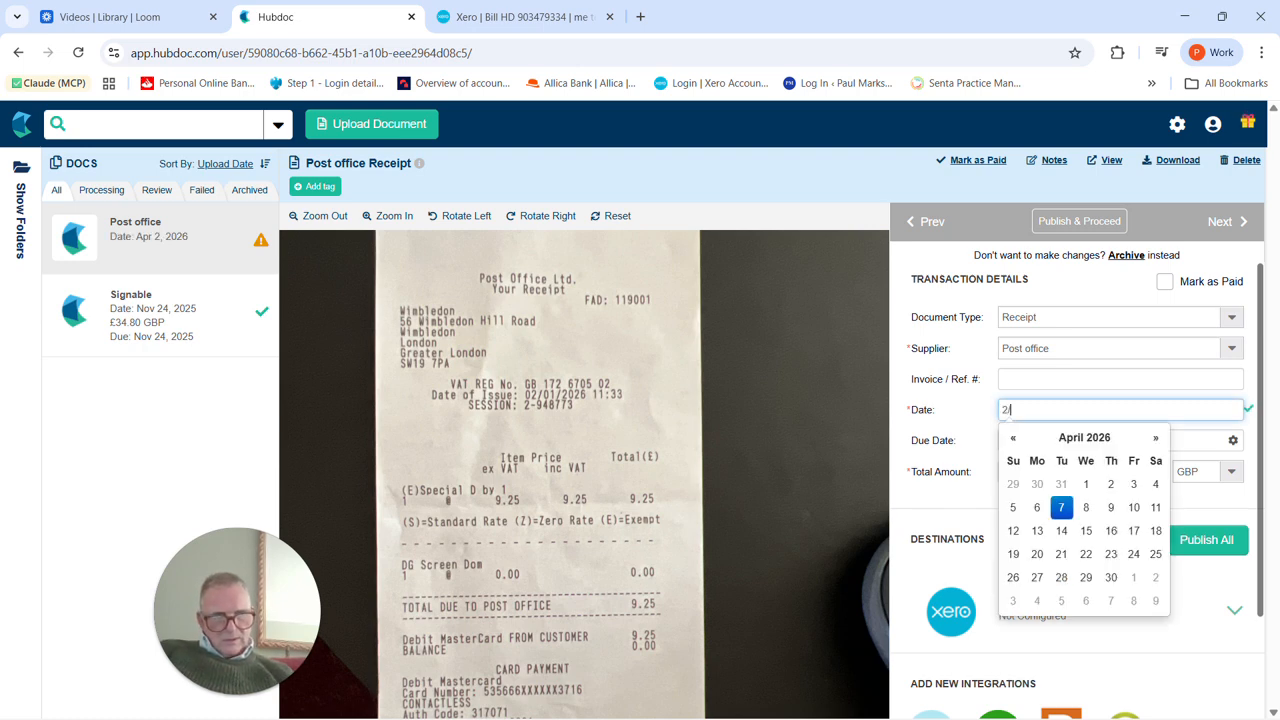
pyautogui.write('1/2')
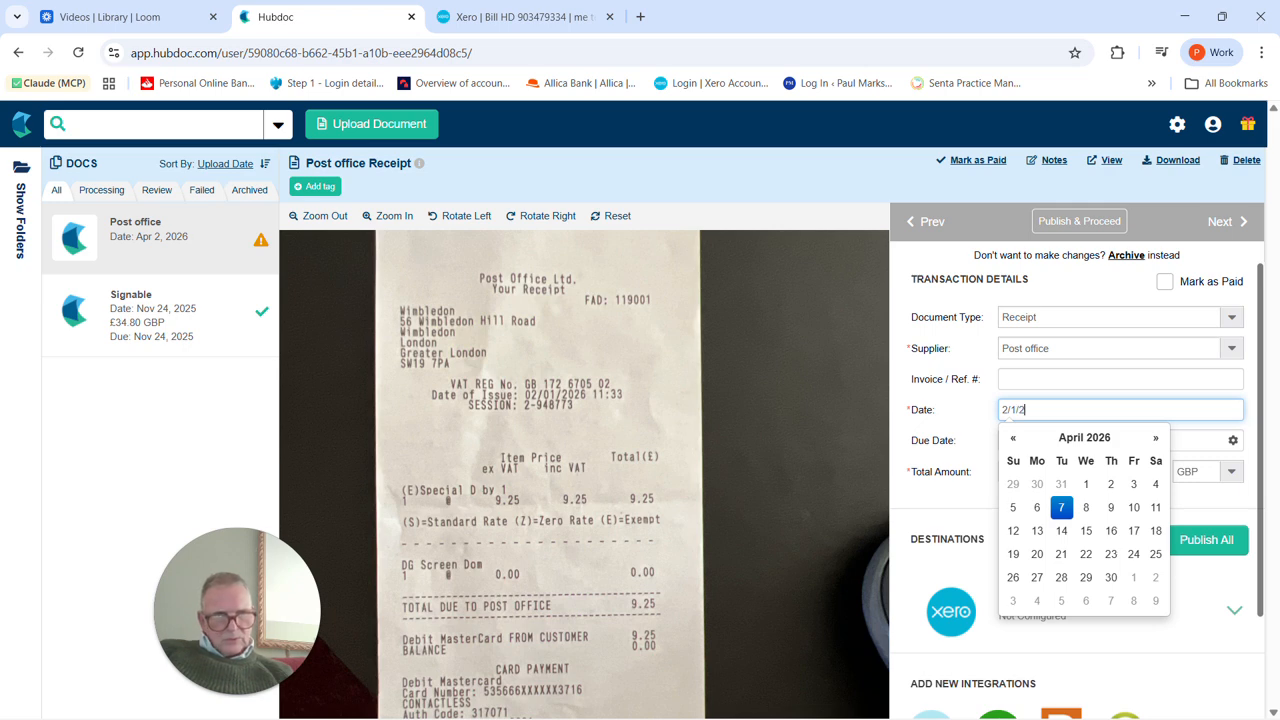
pyautogui.write('6')
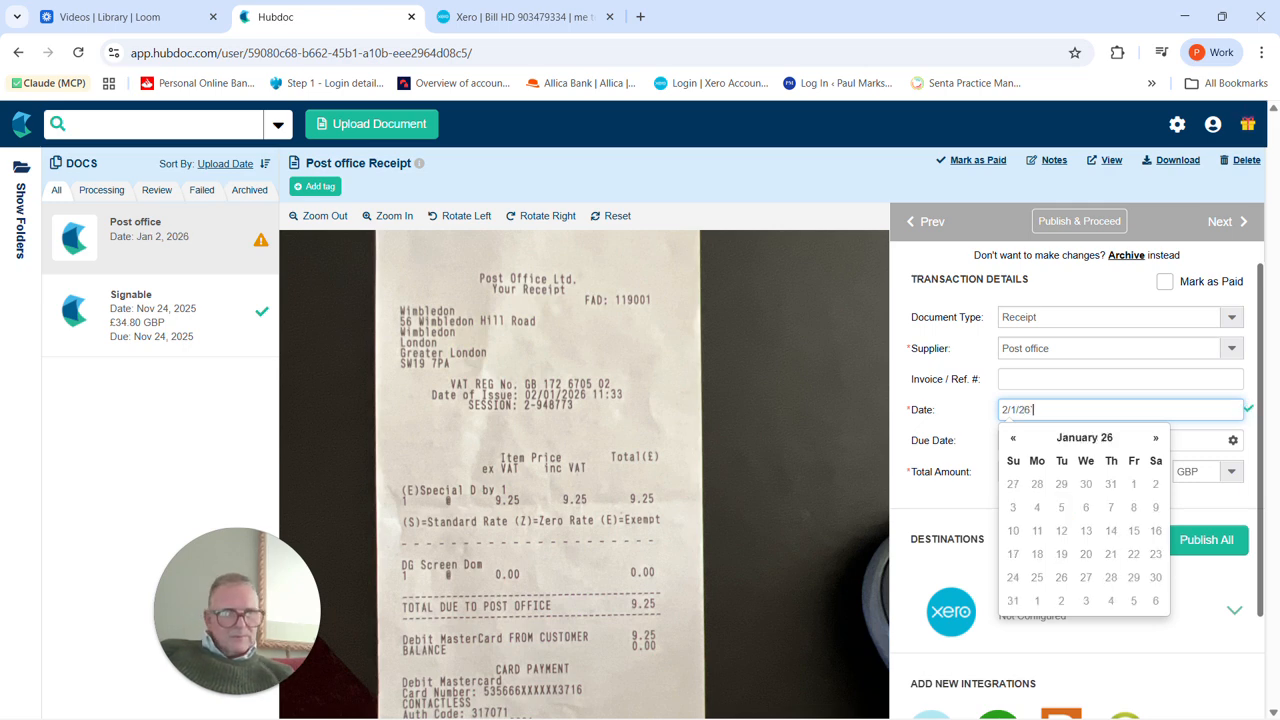
pyautogui.click(962, 468)
pyautogui.click(995, 475)
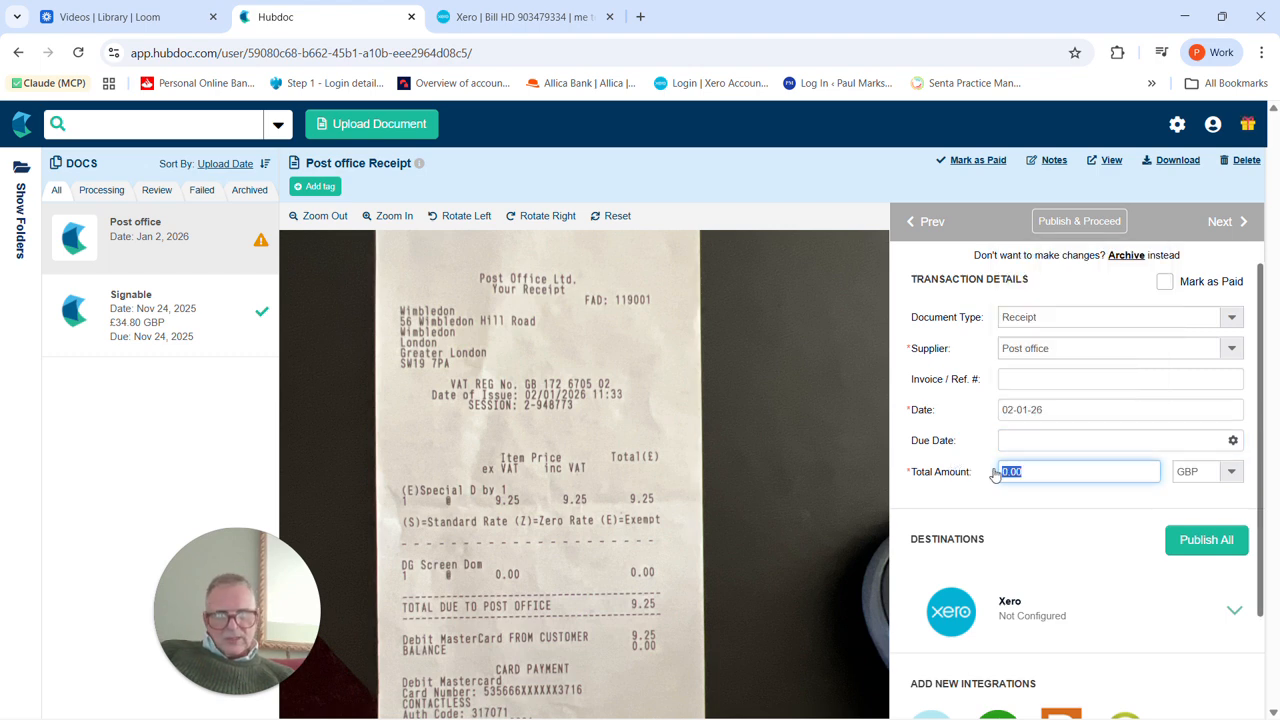
pyautogui.write('9.25')
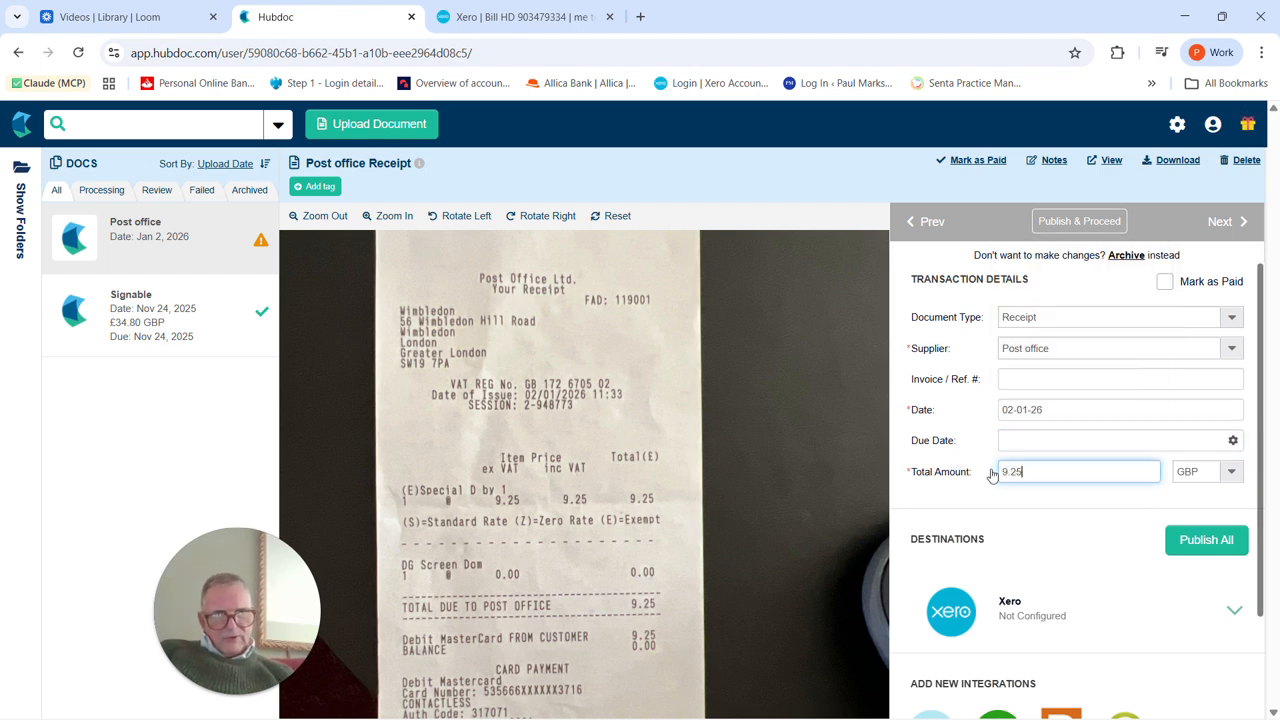
pyautogui.press('Tab')
# Expand the receipt's Xero destination settings and set it to publish as Spend Money.
pyautogui.scroll(-2, 993, 475)
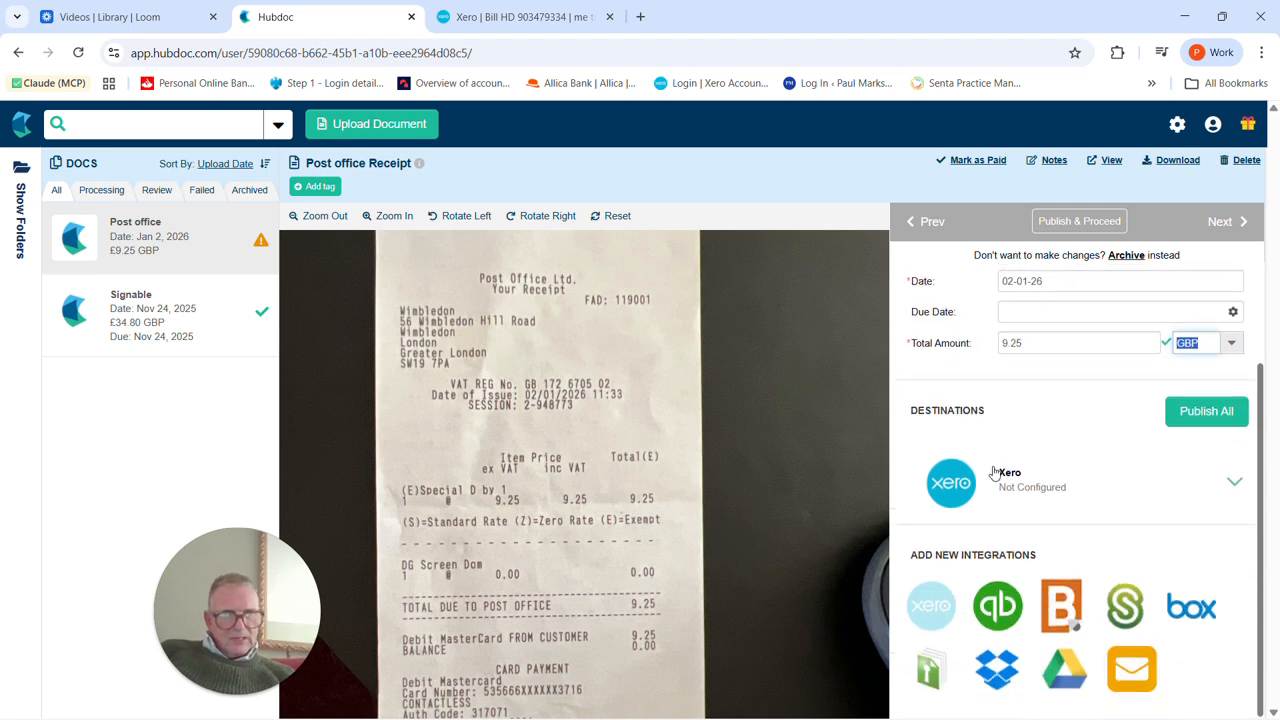
pyautogui.scroll(2, 1234, 480)
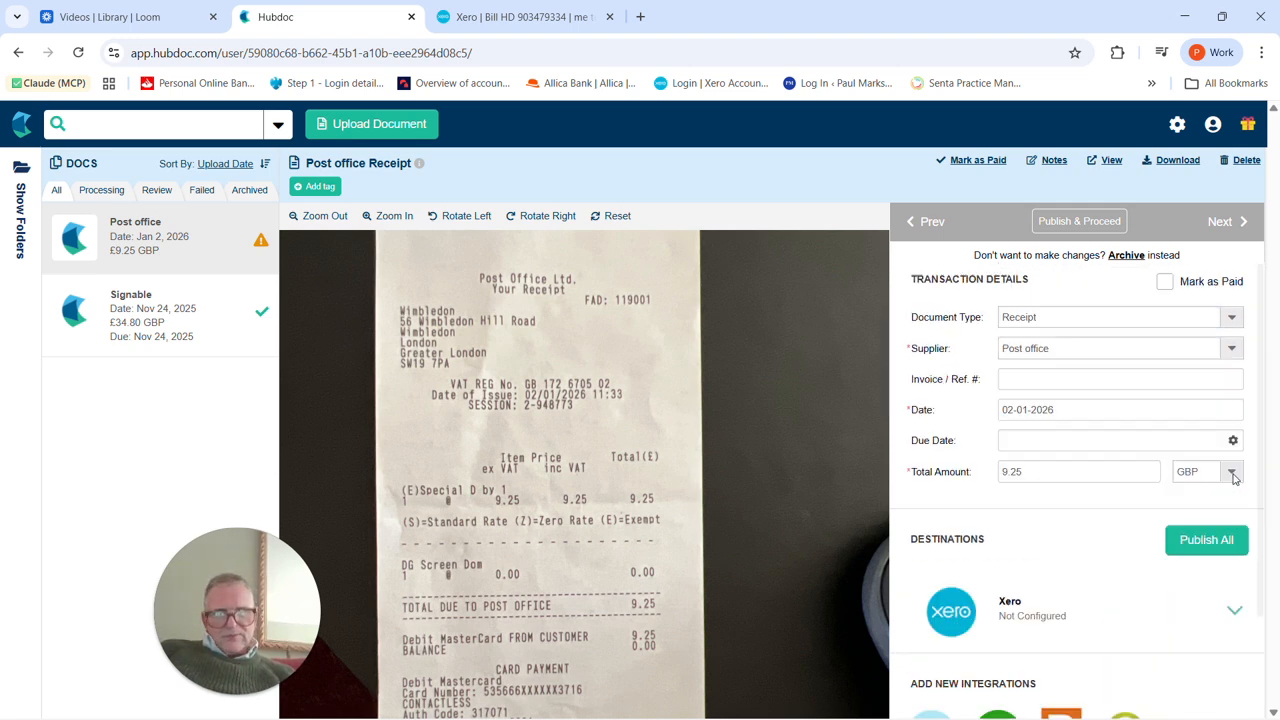
pyautogui.scroll(-2, 1058, 489)
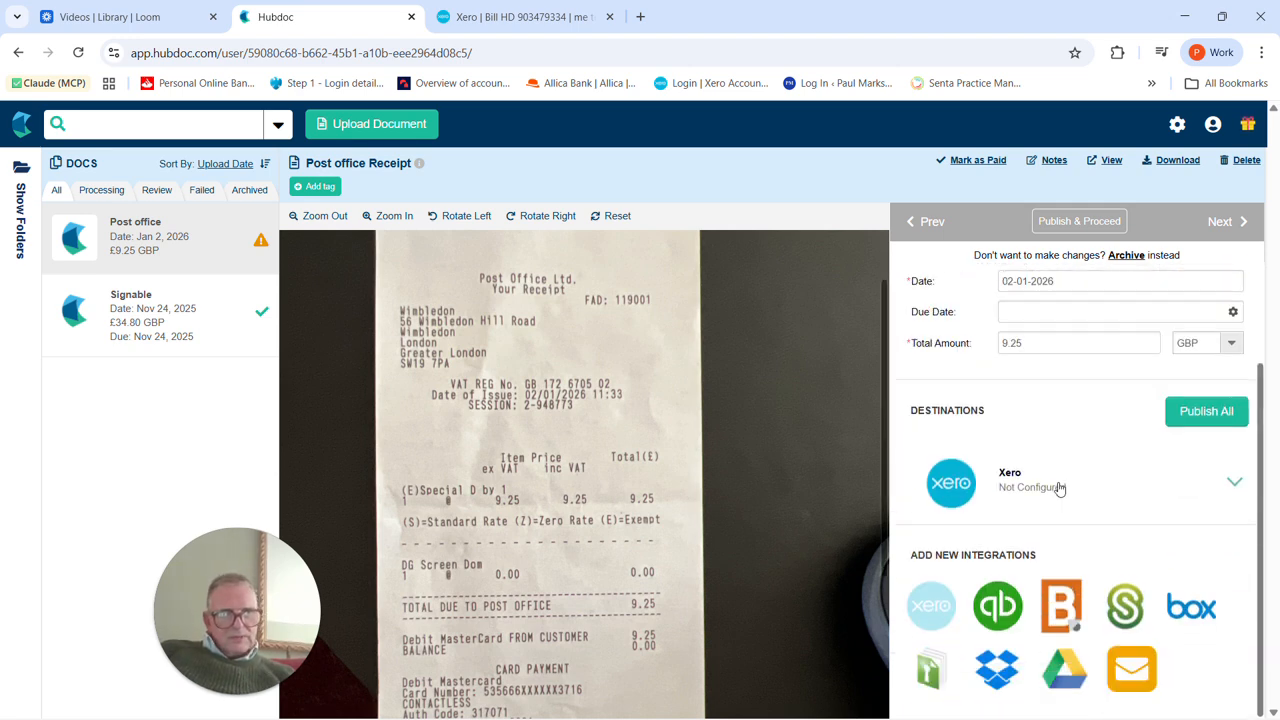
pyautogui.click(1232, 483)
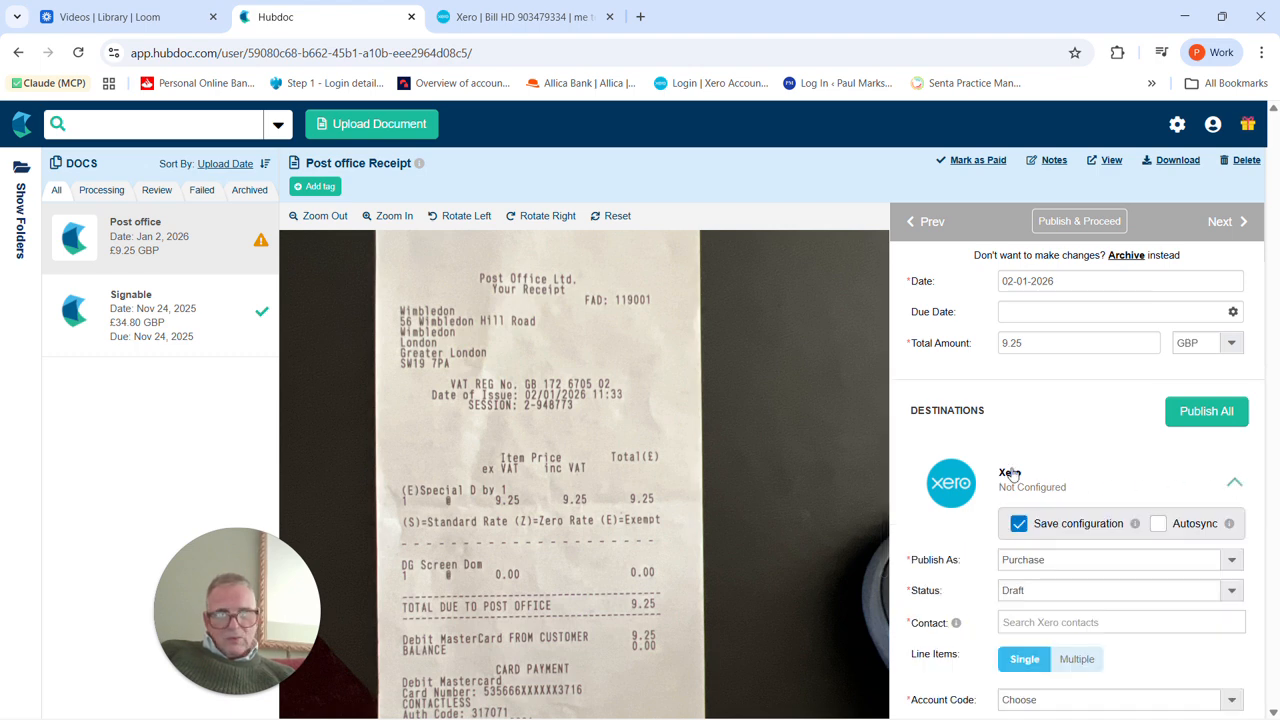
pyautogui.scroll(-2, 960, 440)
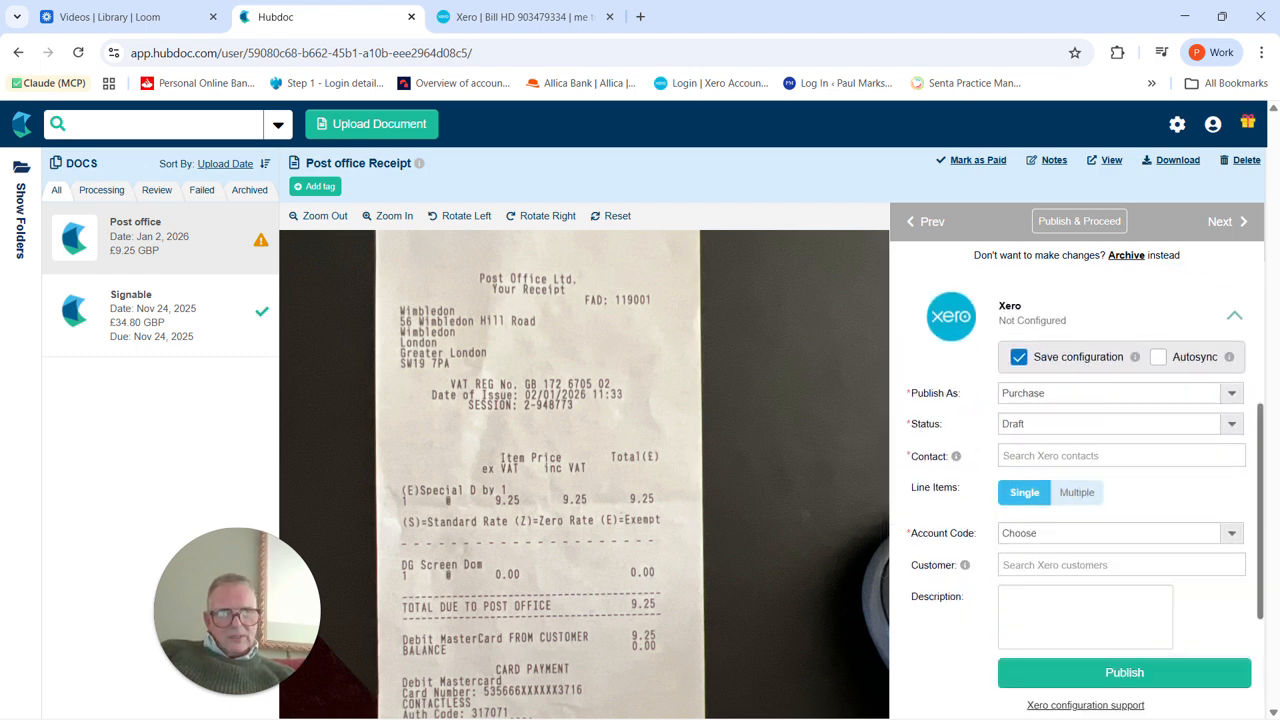
pyautogui.click(1230, 395)
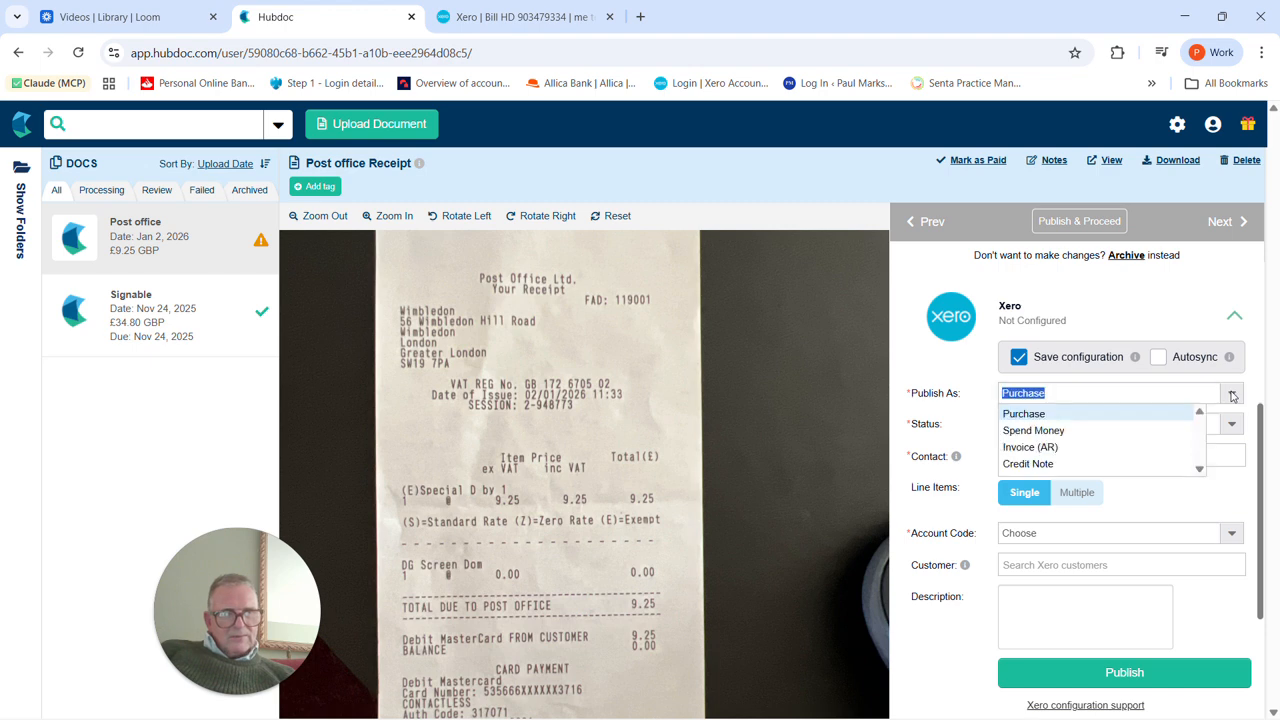
pyautogui.click(1066, 428)
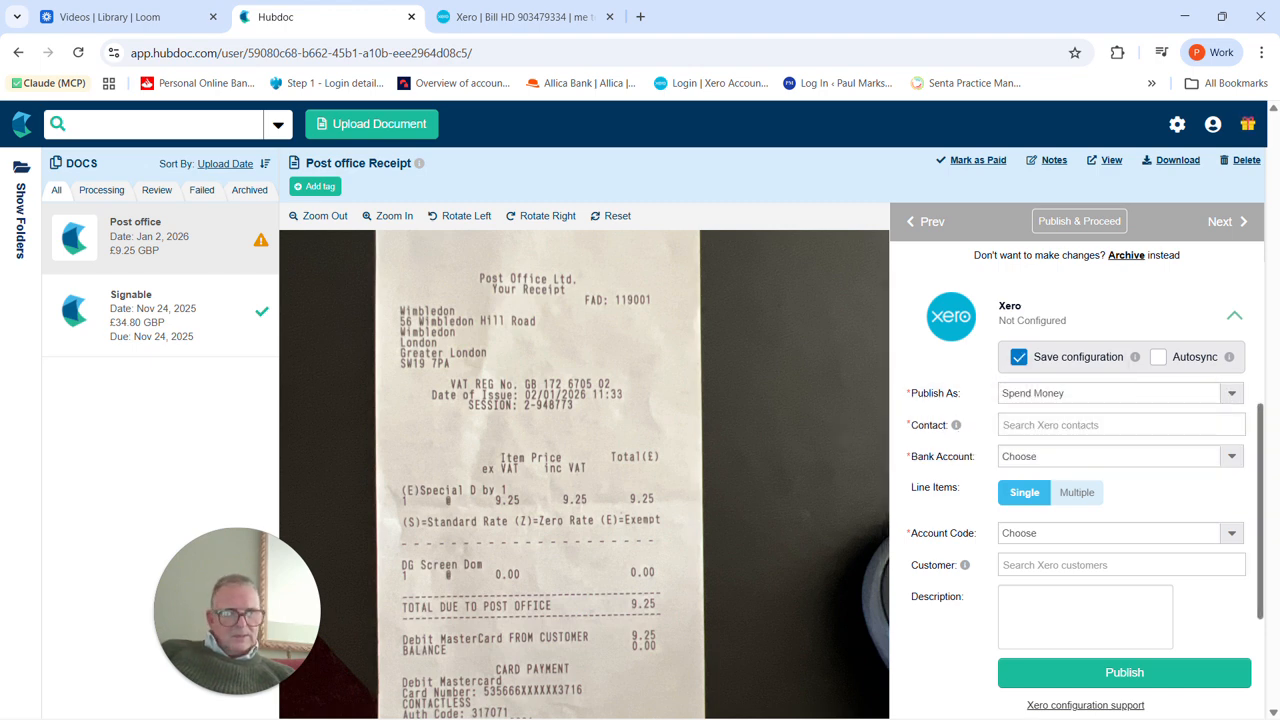
# Check the existing Xero contacts for the Post Office, and create "post office" as a new contact for the receipt.
pyautogui.click(1050, 425)
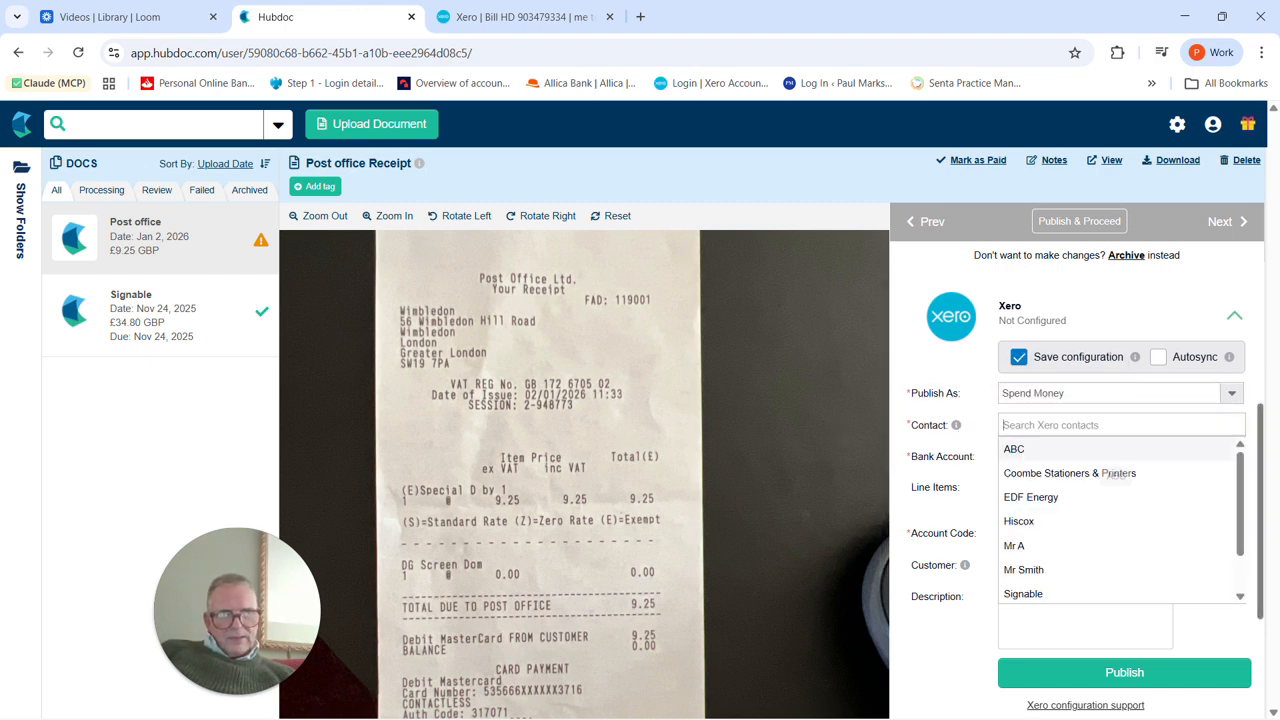
pyautogui.scroll(-1, 1054, 500)
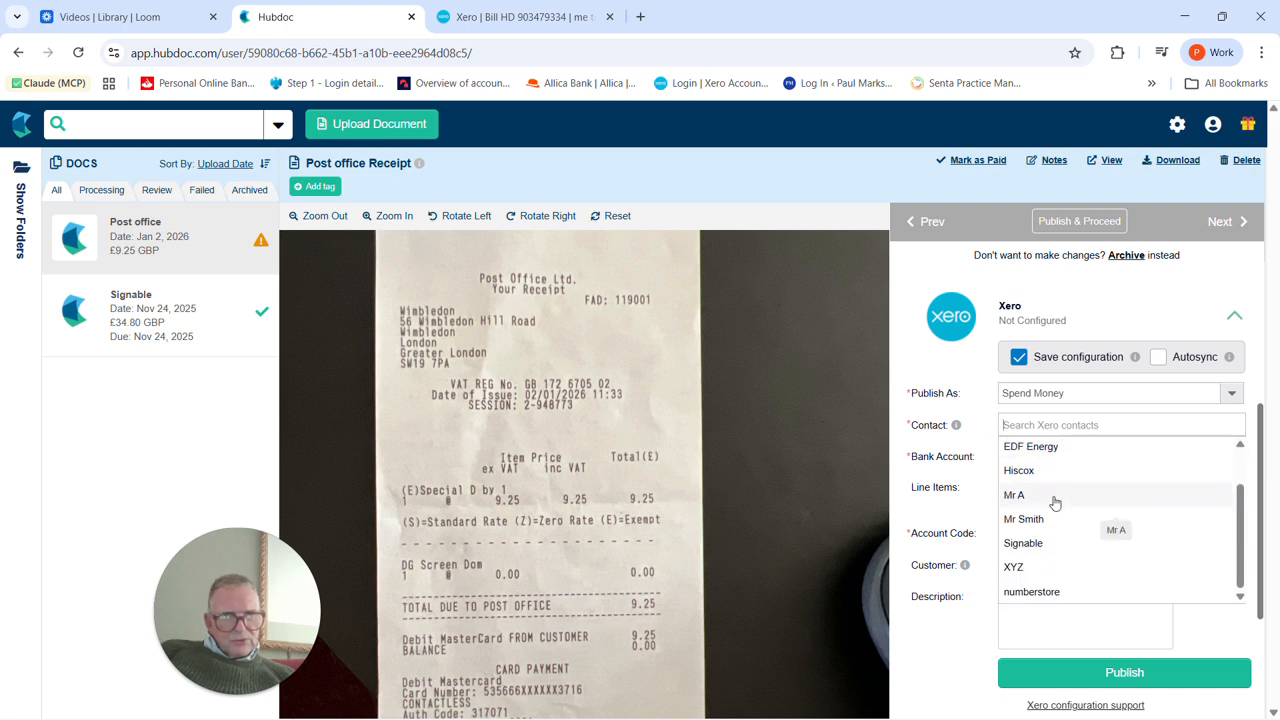
pyautogui.scroll(1, 1053, 549)
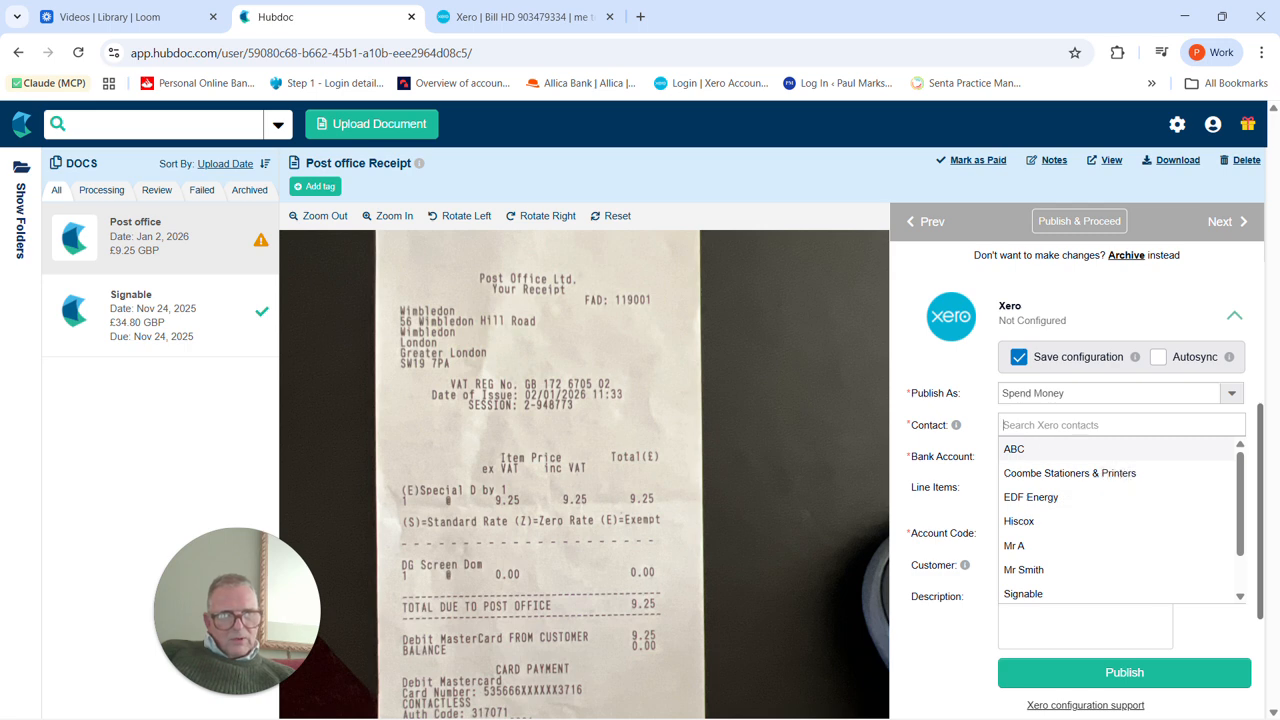
pyautogui.click(1100, 426)
pyautogui.write('po')
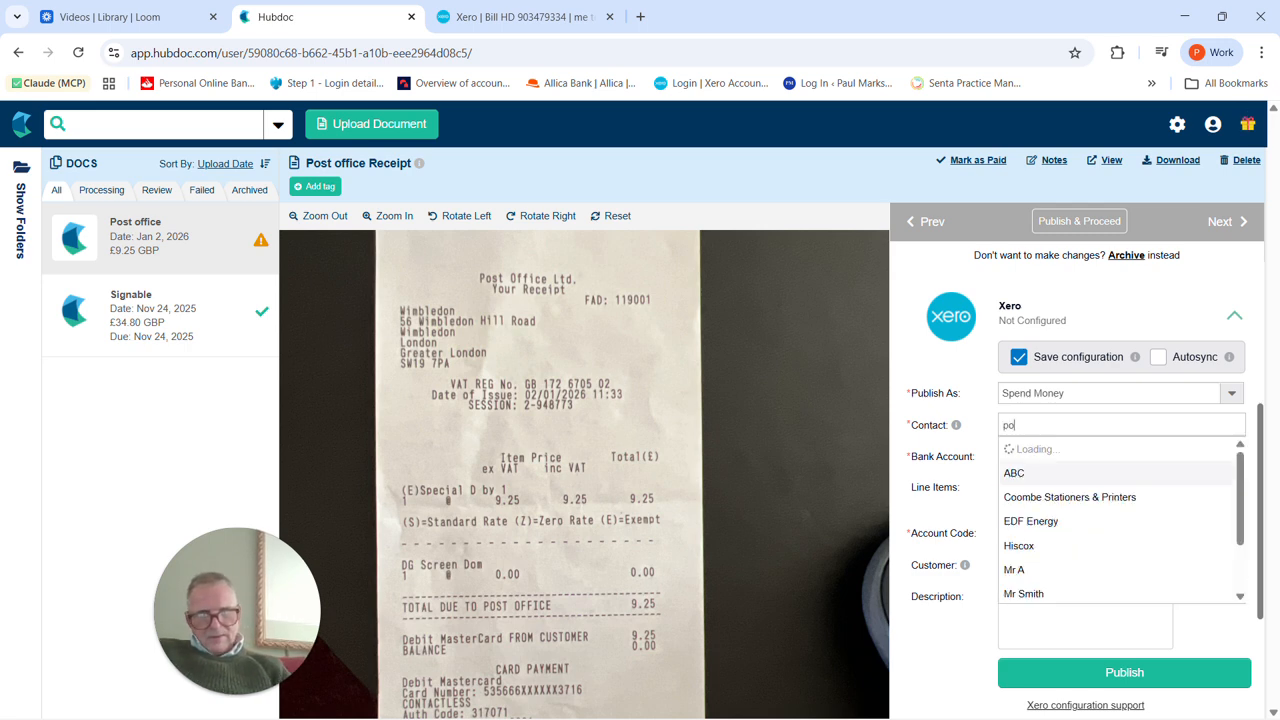
pyautogui.write('st')
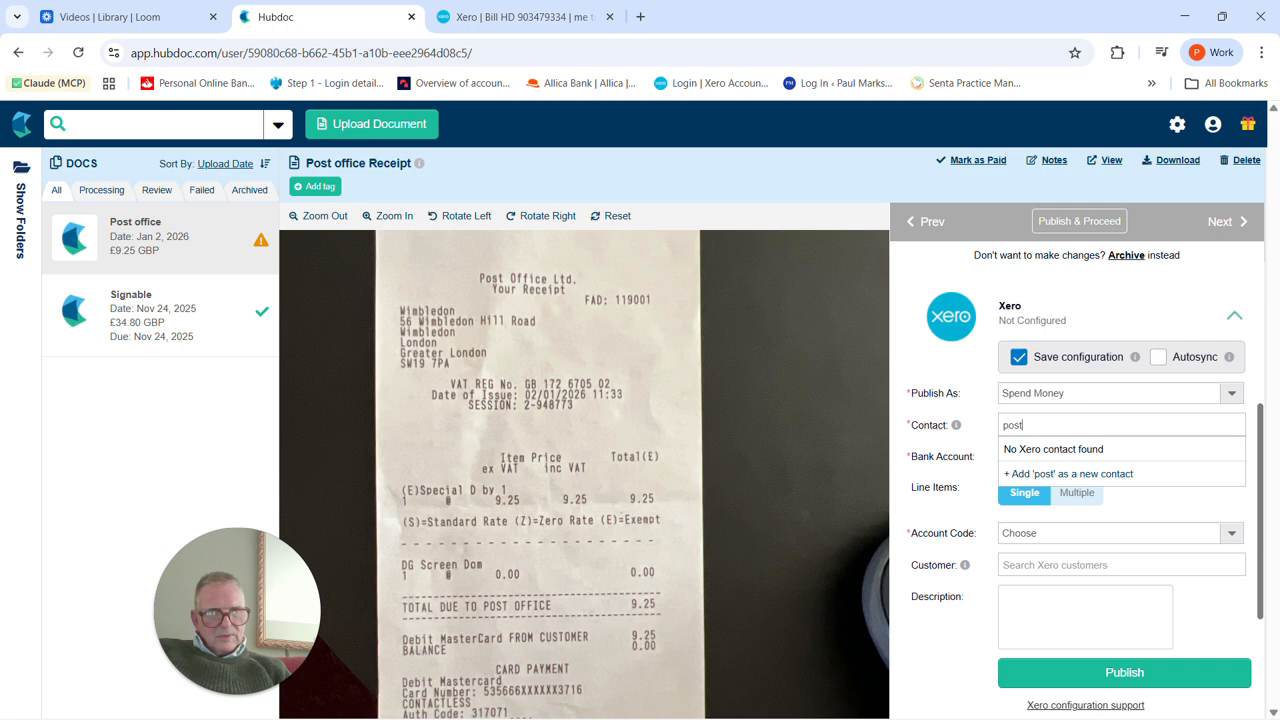
pyautogui.write(' o')
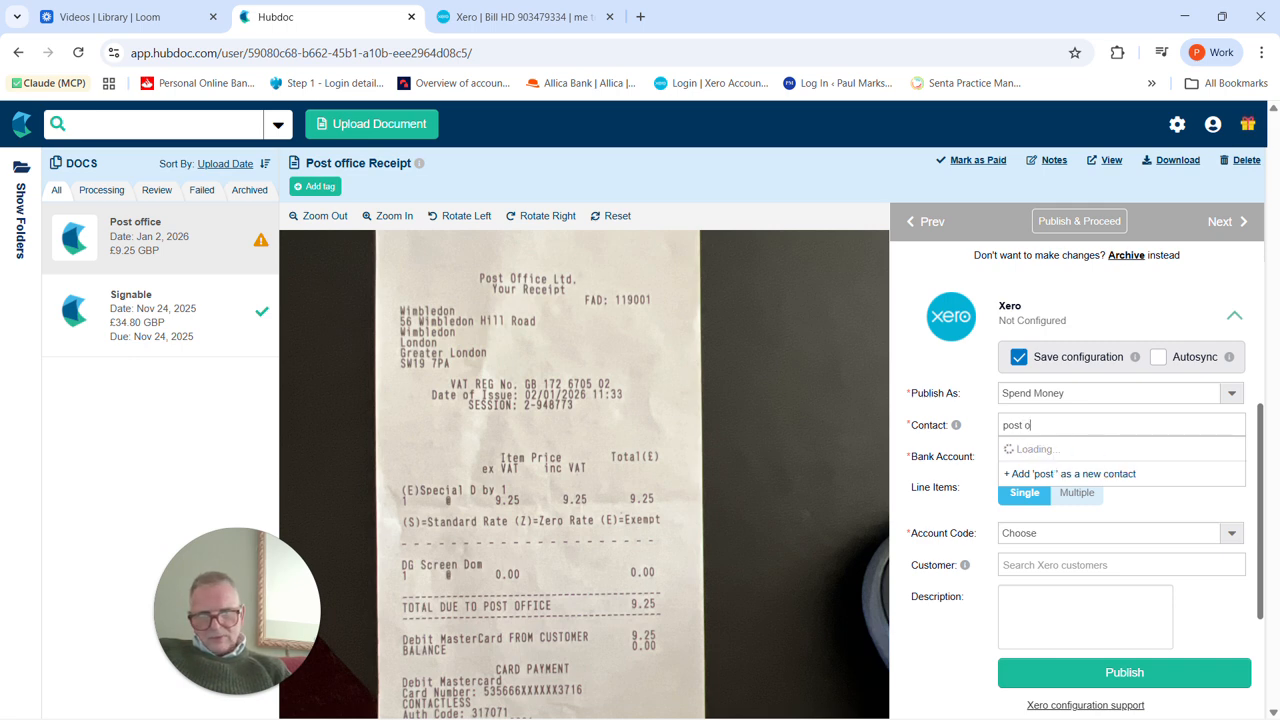
pyautogui.write('ffi')
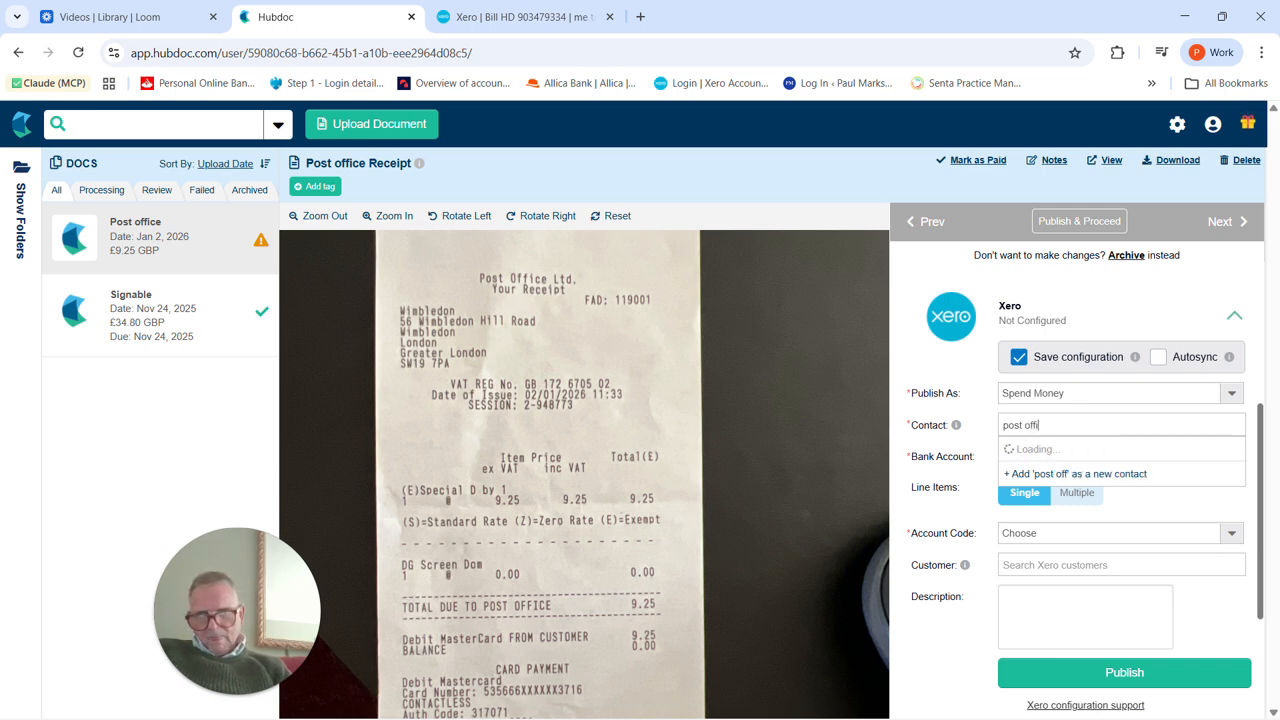
pyautogui.write('ce')
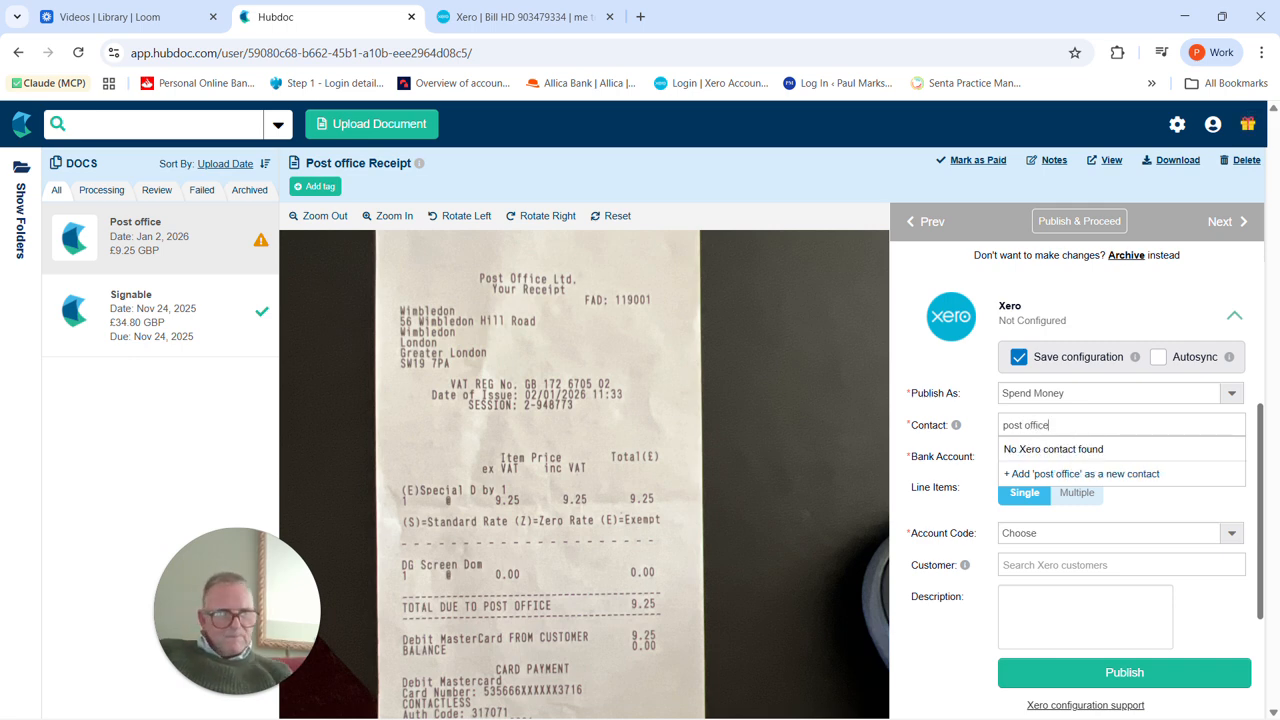
pyautogui.click(1036, 474)
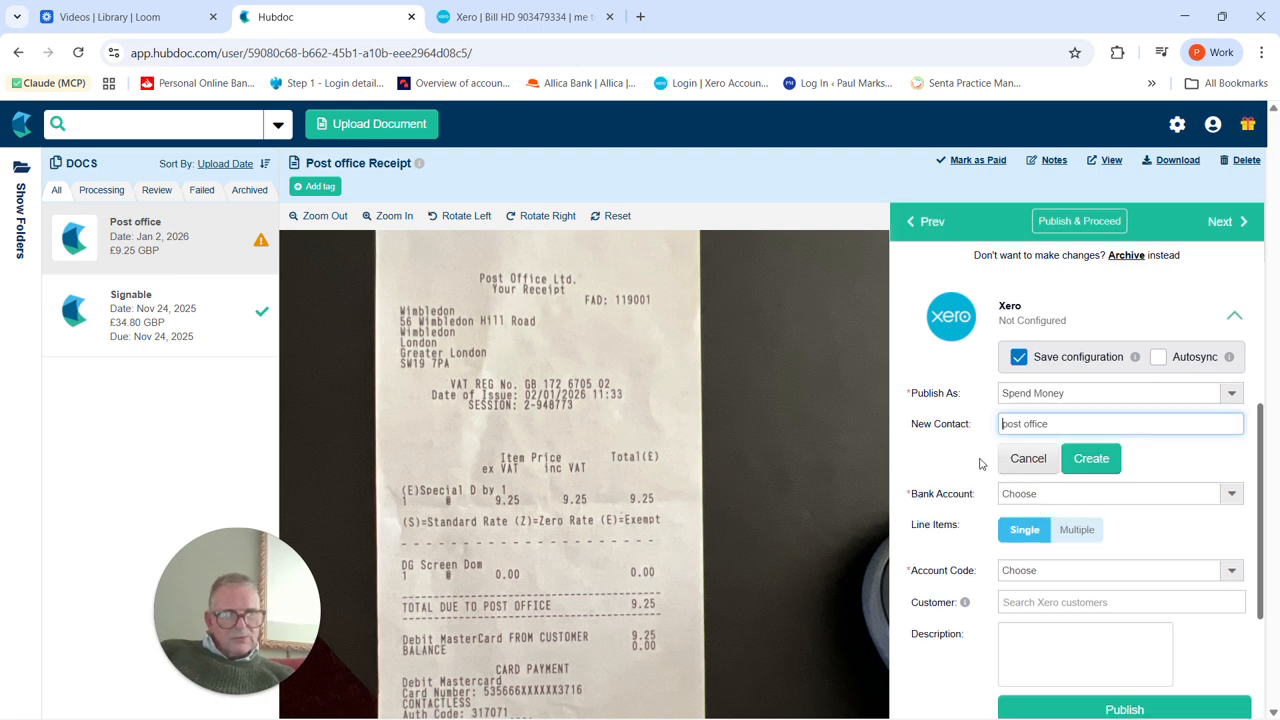
pyautogui.click(1099, 458)
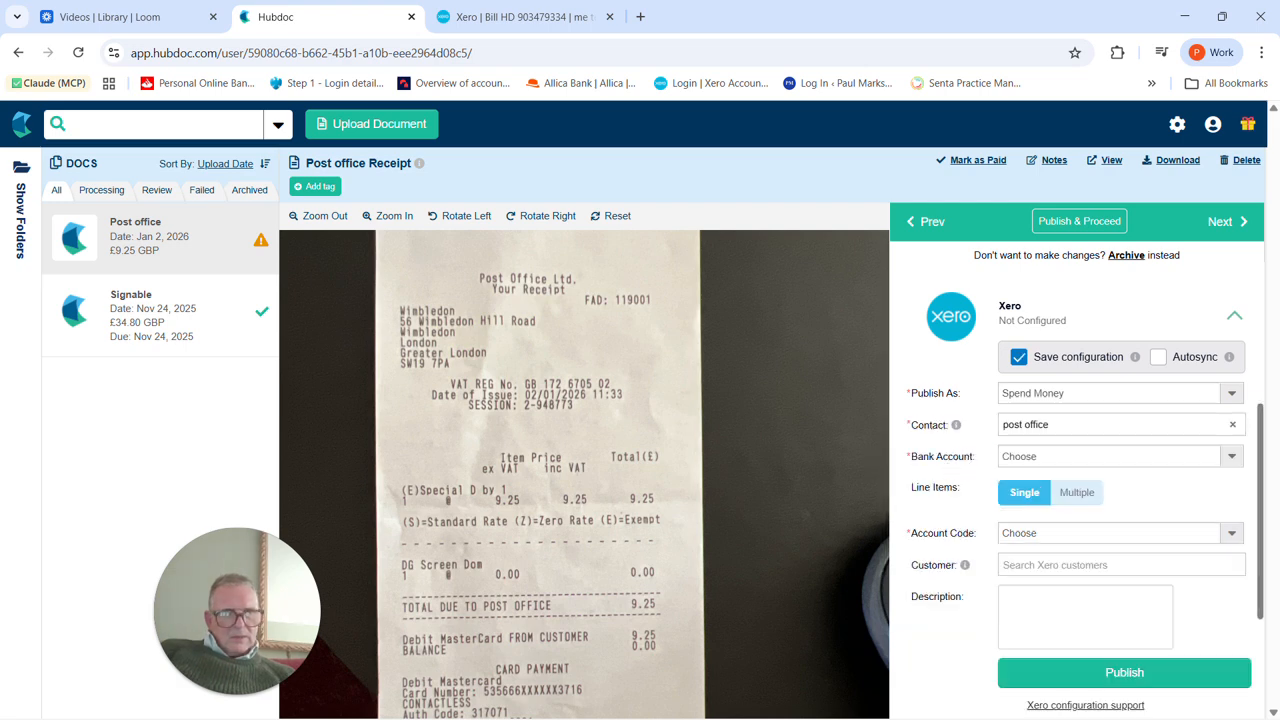
# Set the receipt's bank account to Test account and its account code to 425 - Postage, Freight & Courier.
pyautogui.click(1232, 458)
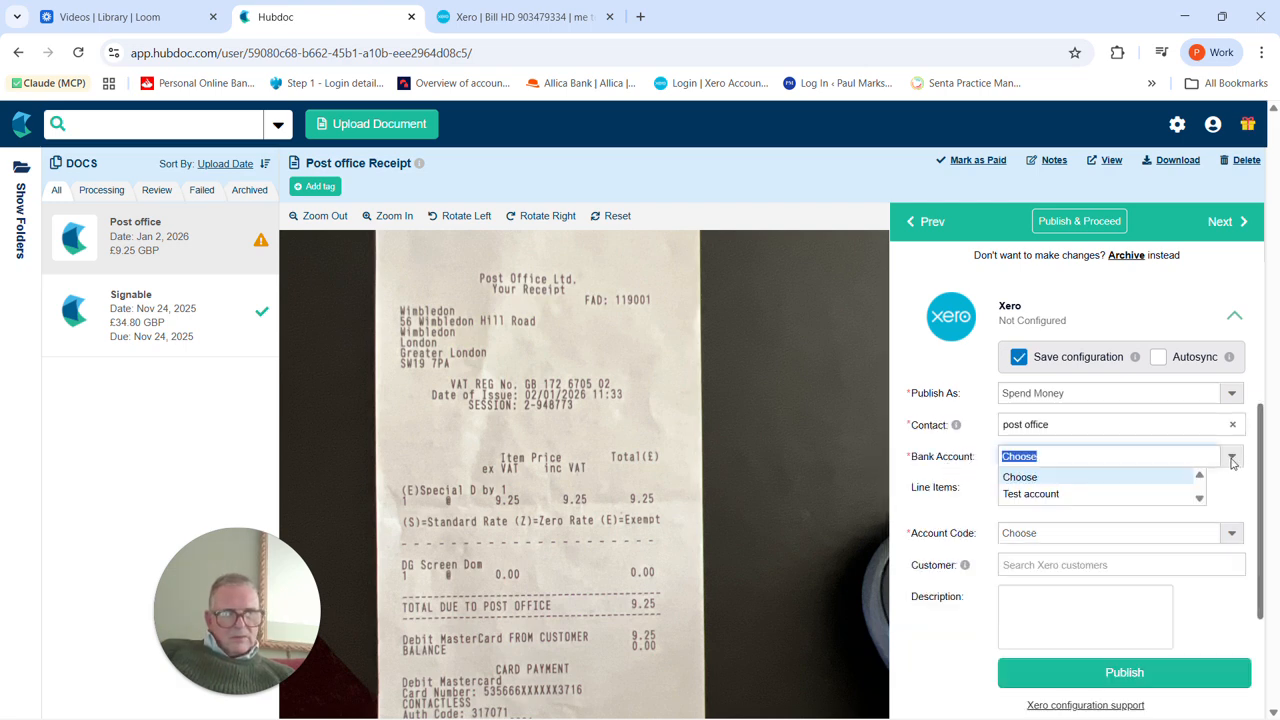
pyautogui.click(1030, 494)
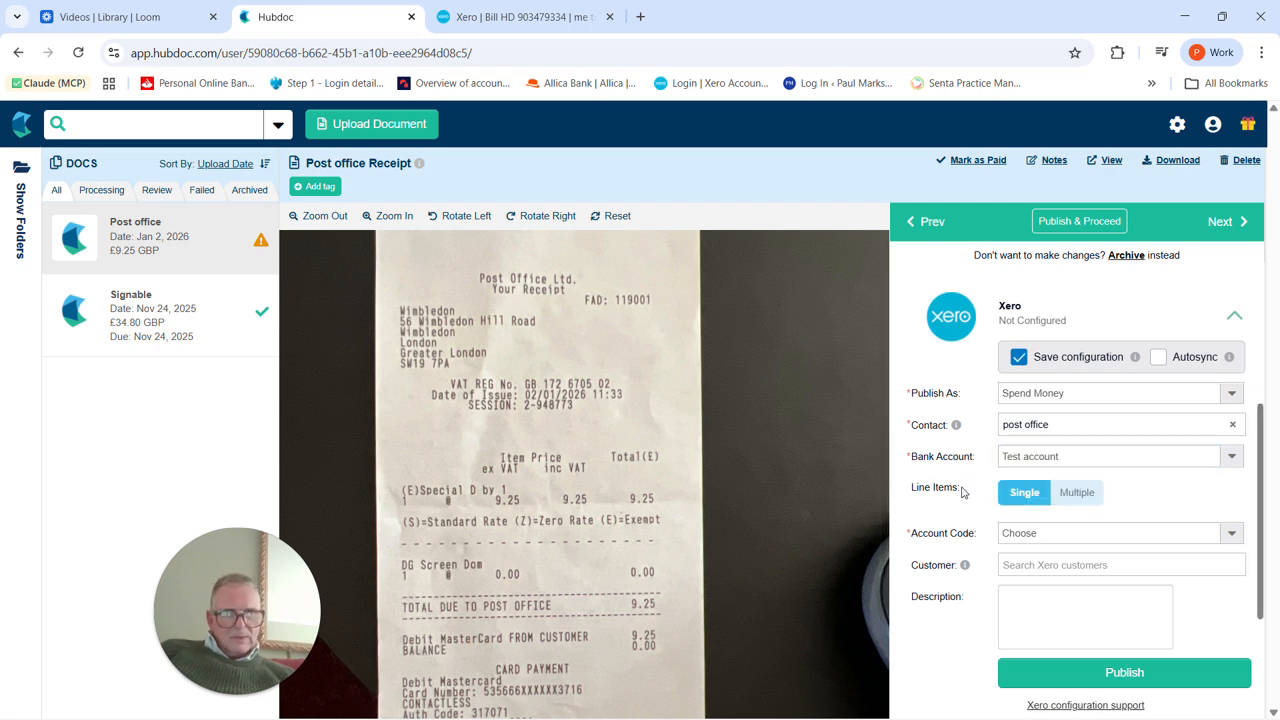
pyautogui.click(1233, 534)
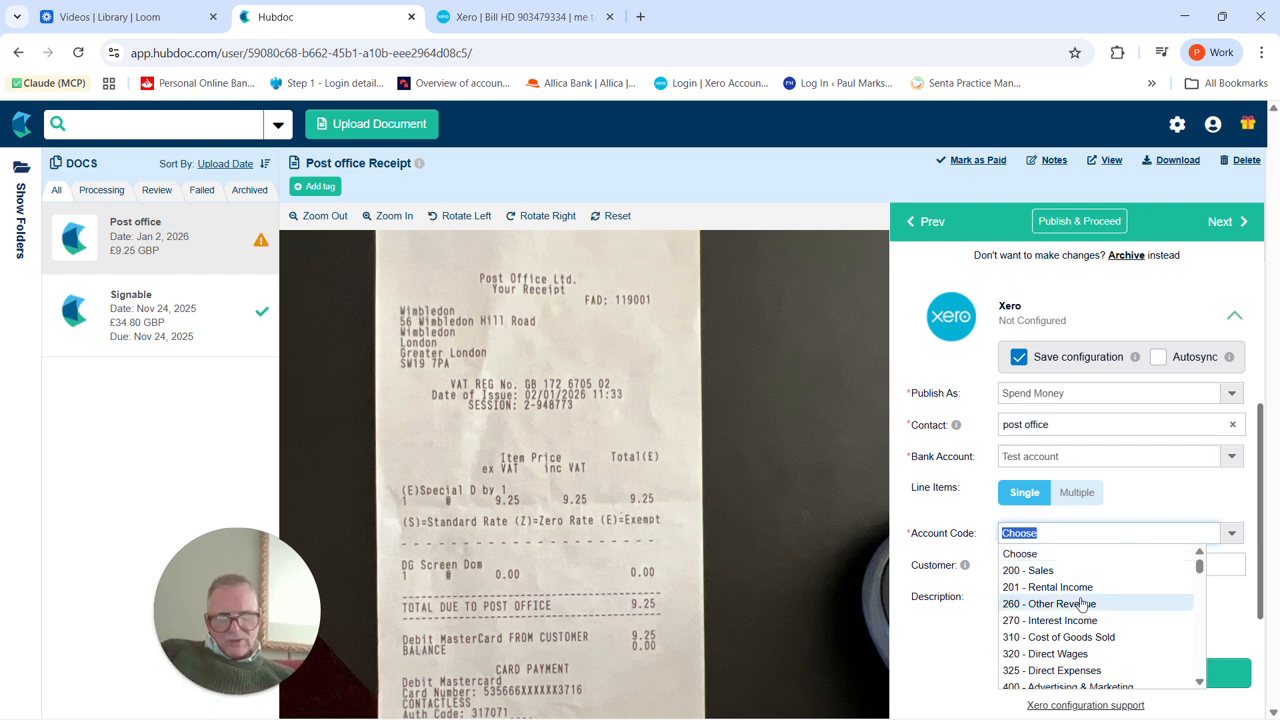
pyautogui.scroll(-1, 1083, 600)
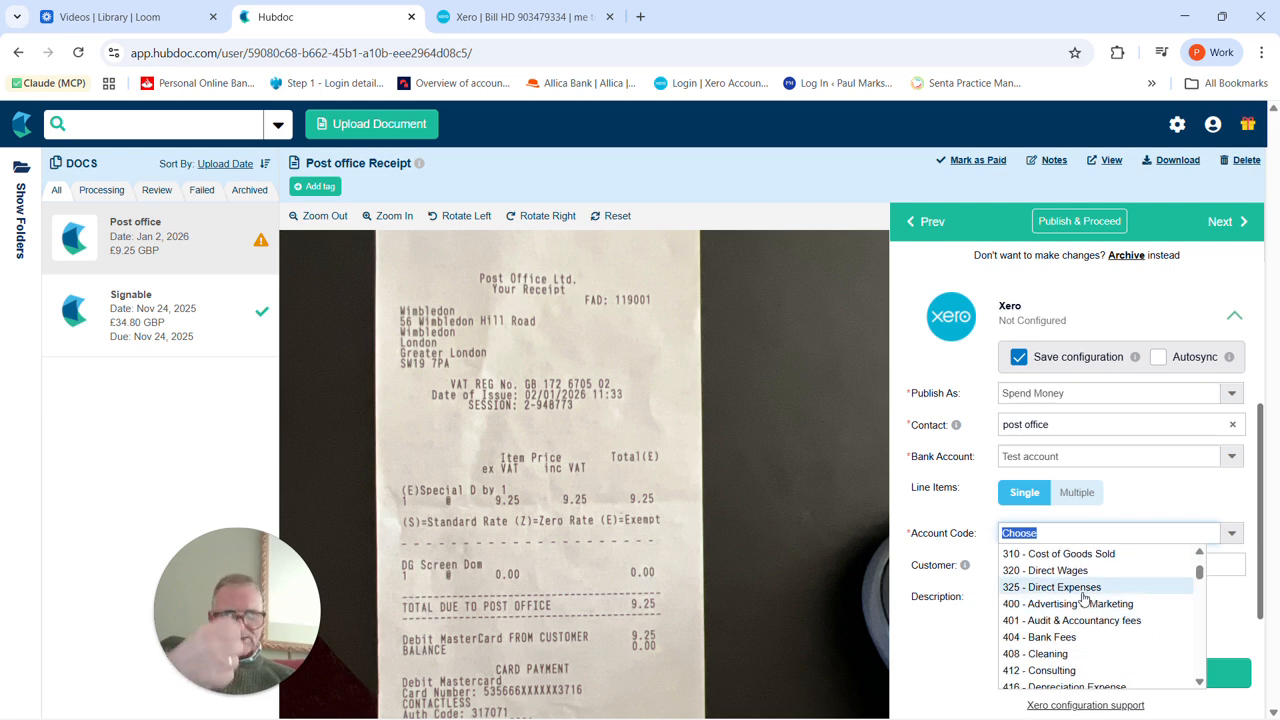
pyautogui.scroll(-1, 1084, 595)
pyautogui.scroll(-1, 1084, 595)
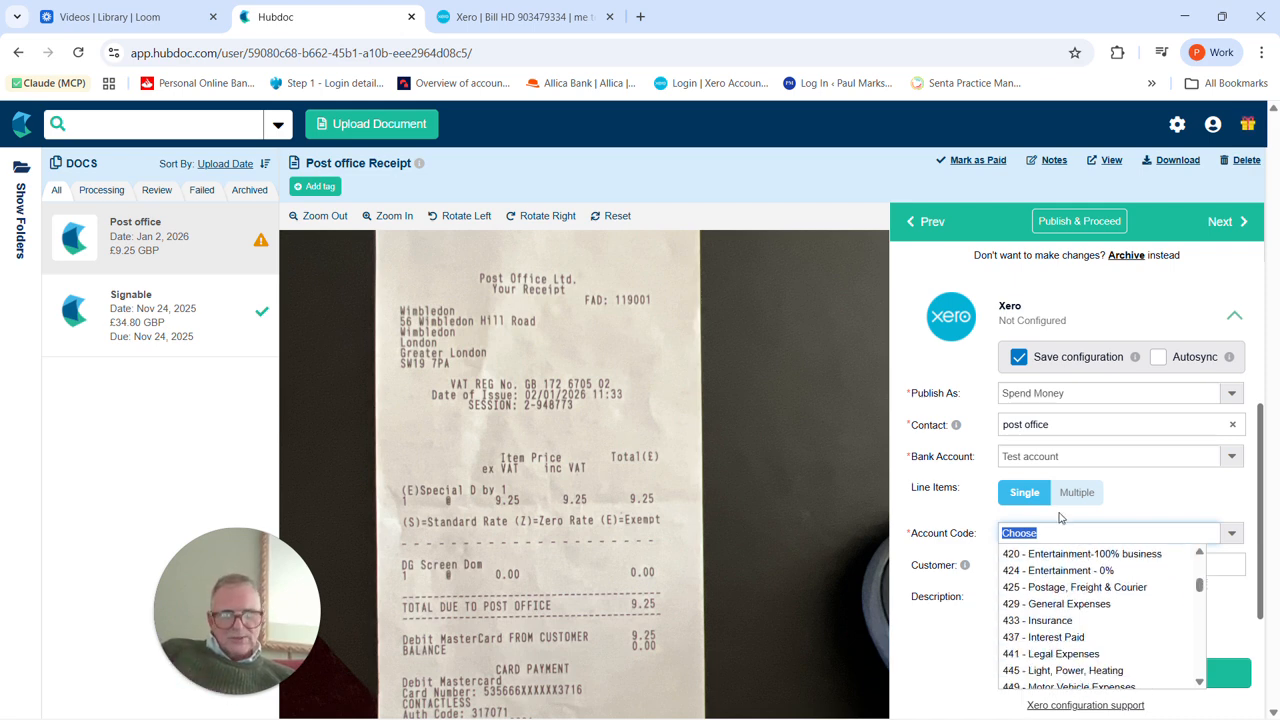
pyautogui.click(1082, 533)
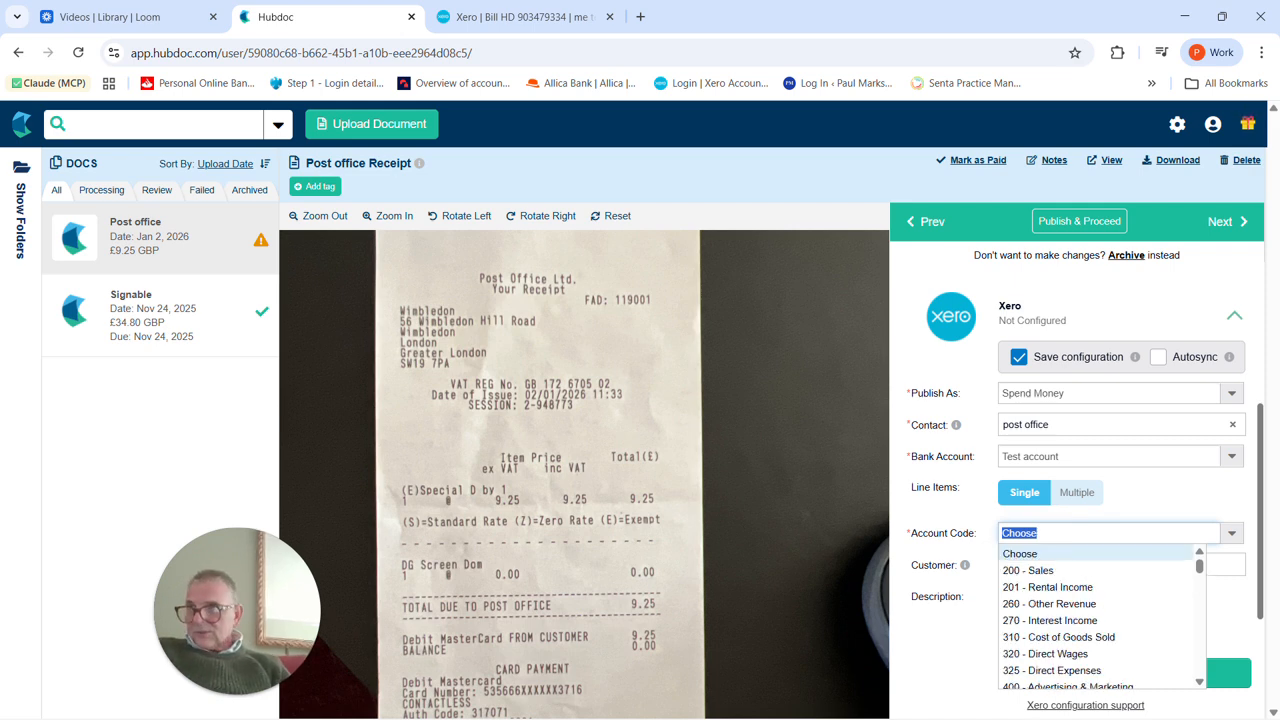
pyautogui.write('pos')
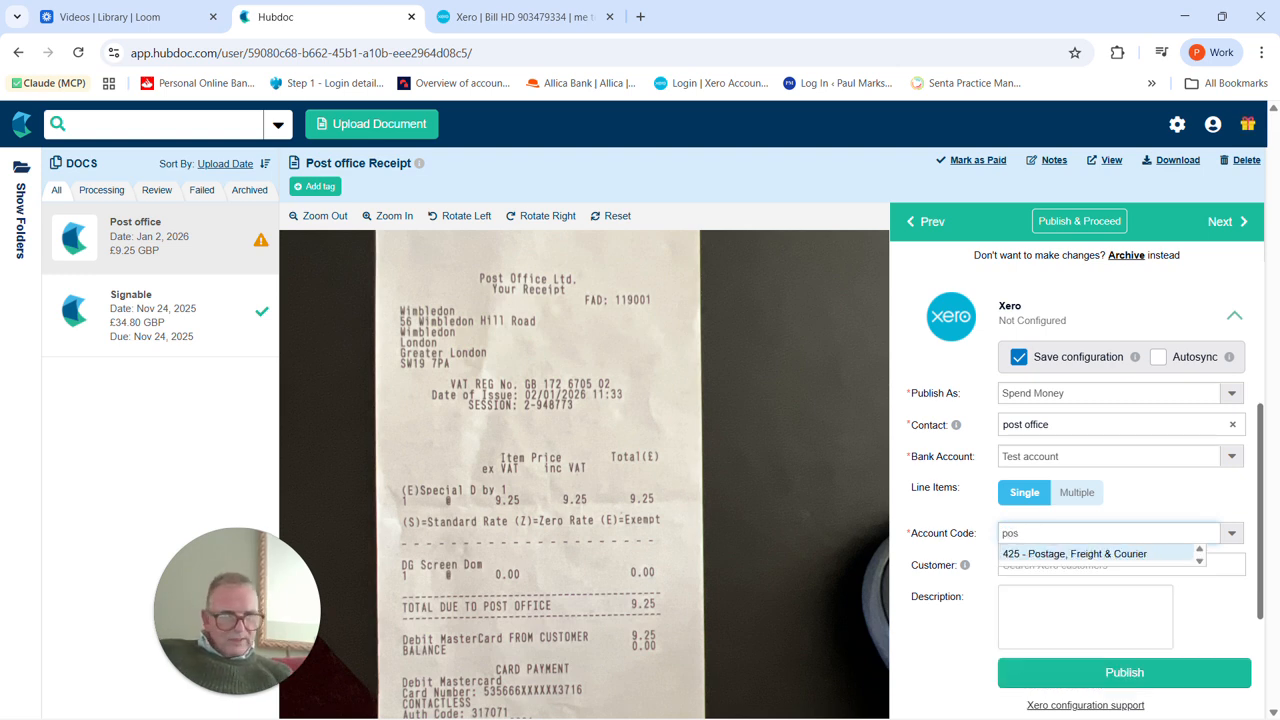
pyautogui.click(1086, 555)
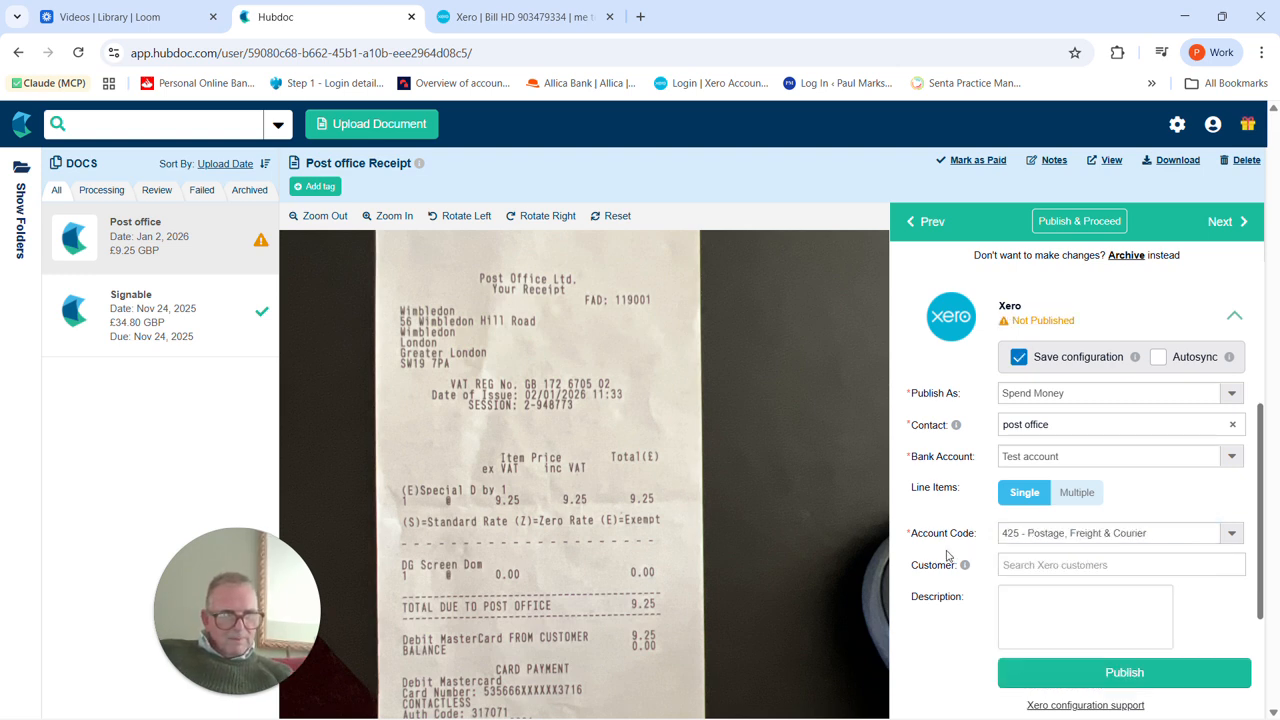
# Publish the Post Office receipt to Xero, review its transaction details, and refresh the document to load the updated data.
pyautogui.click(1092, 680)
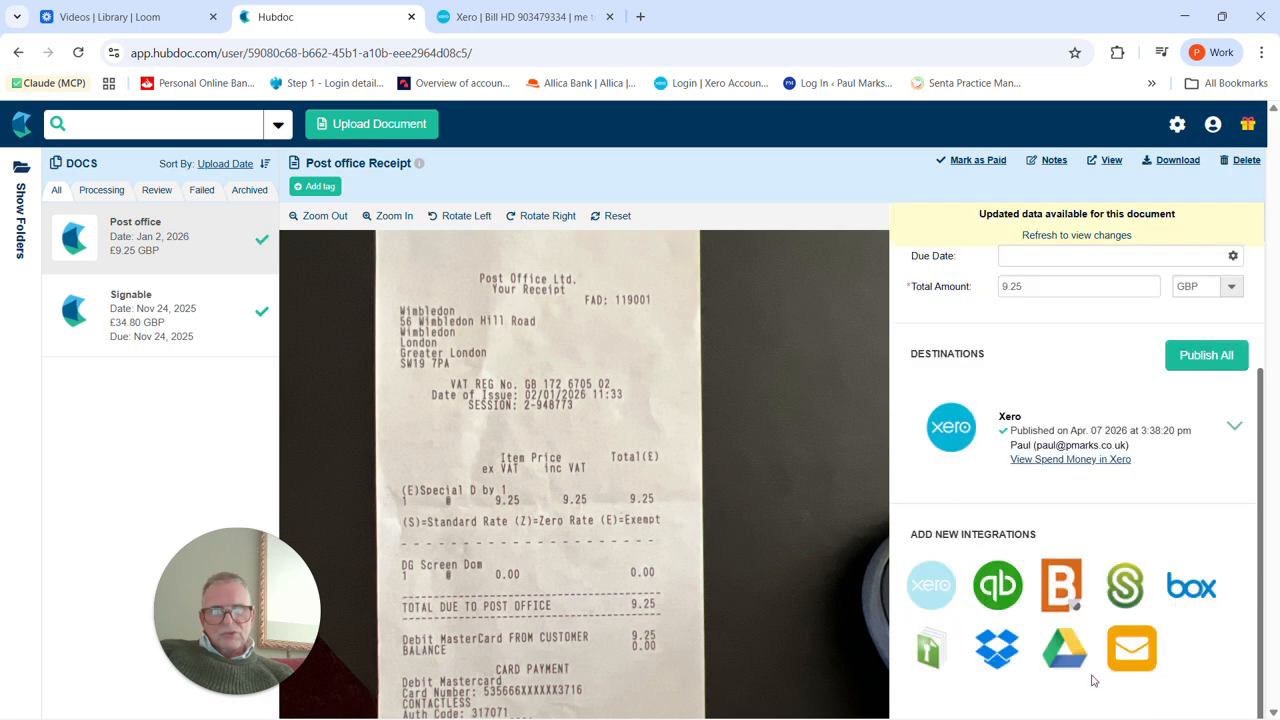
pyautogui.scroll(2, 988, 500)
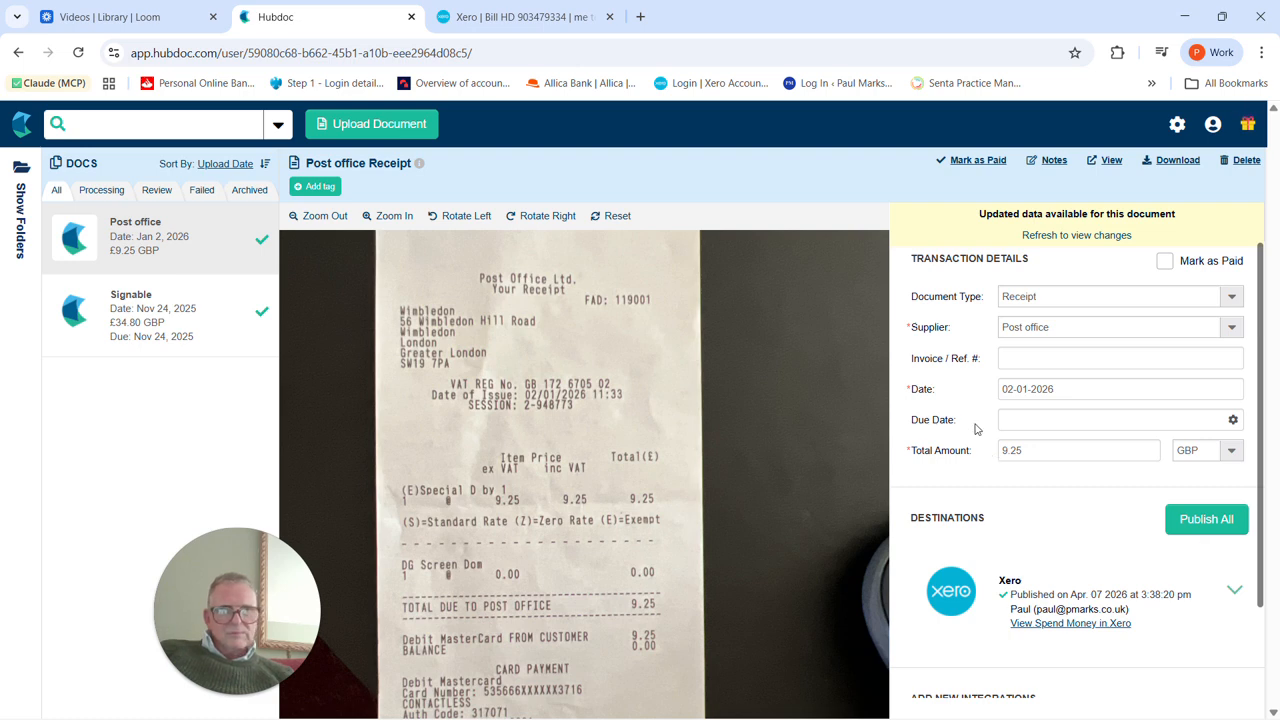
pyautogui.scroll(-2, 976, 428)
pyautogui.scroll(2, 976, 428)
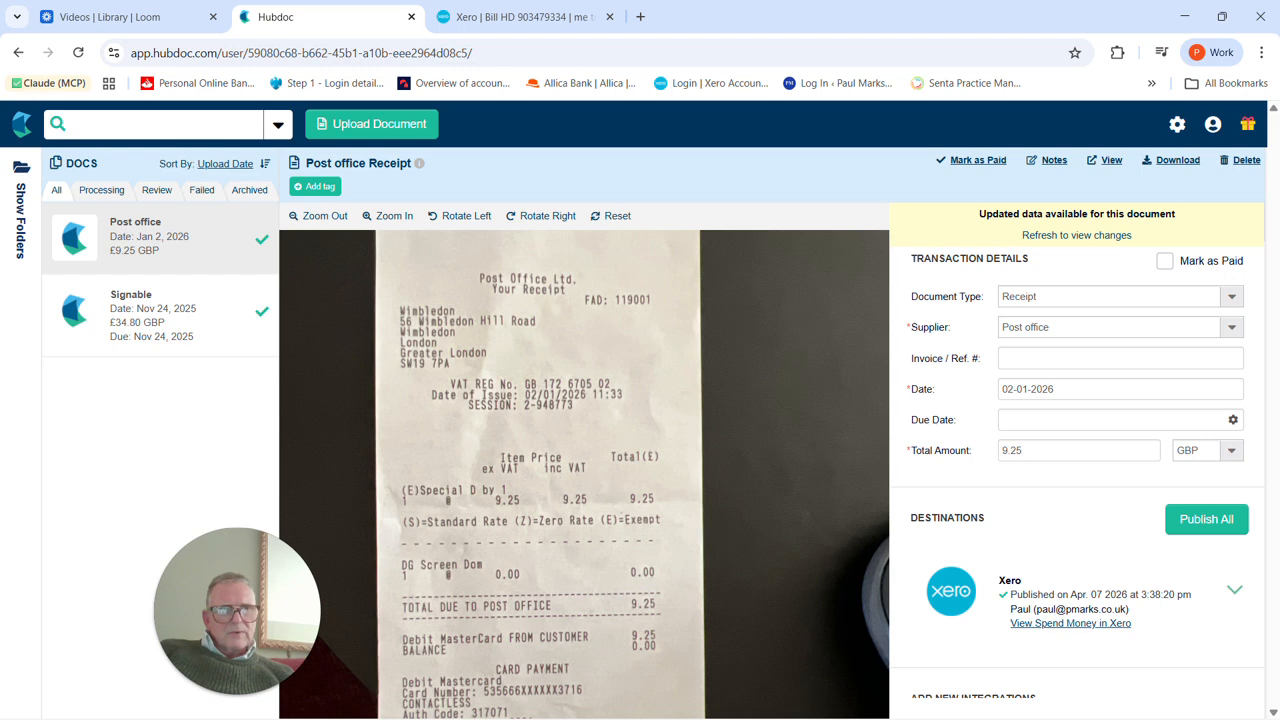
pyautogui.click(1047, 240)
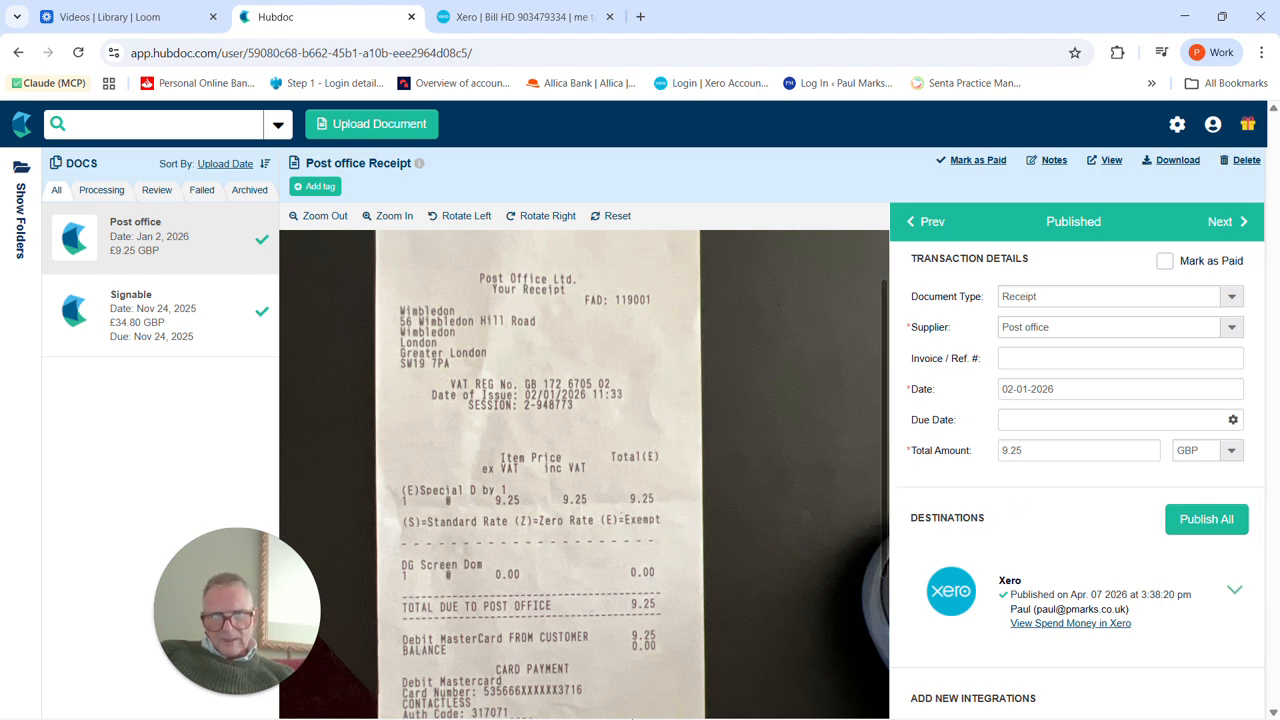
# Switch to Xero and view the full list of bills from the Purchases overview.
pyautogui.click(490, 20)
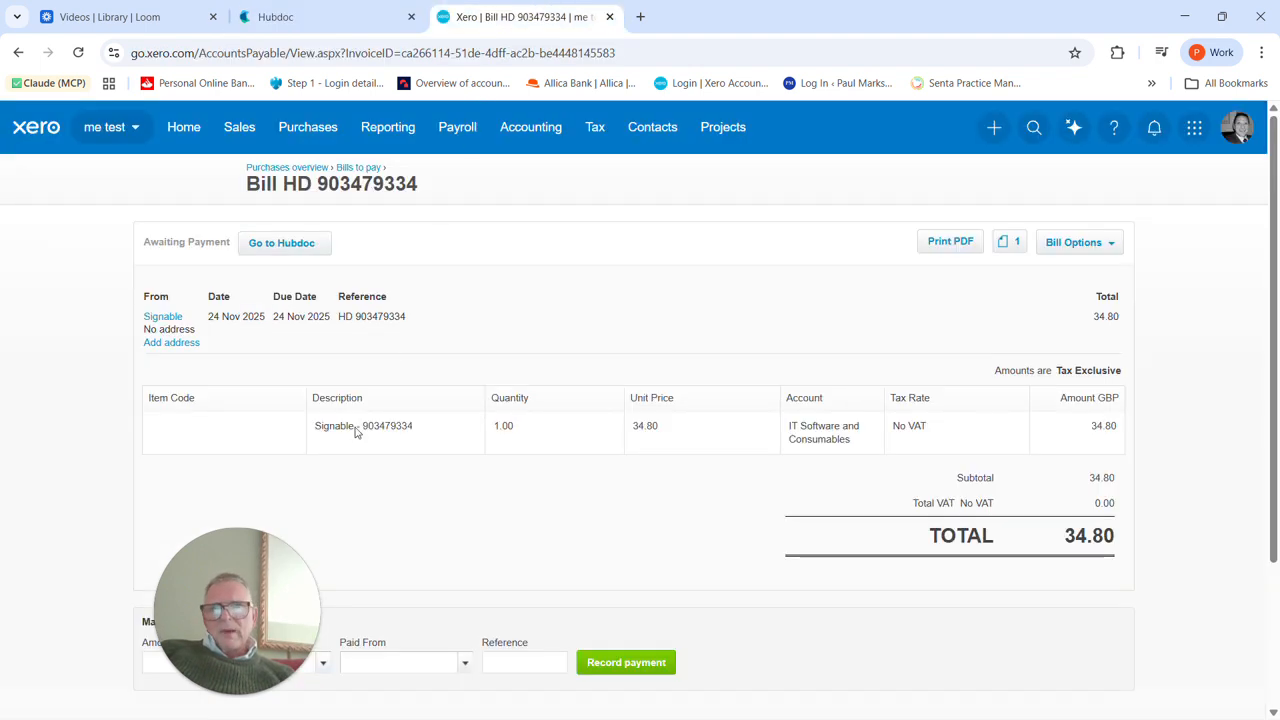
pyautogui.click(308, 127)
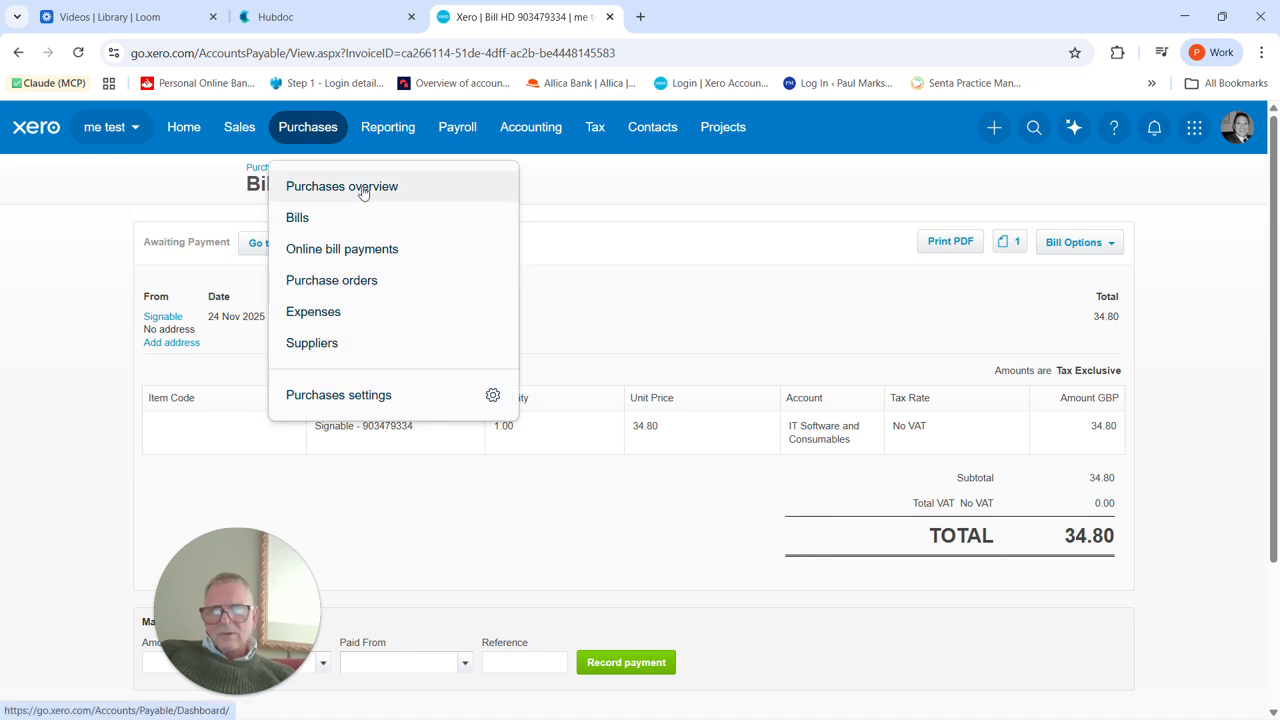
pyautogui.click(363, 189)
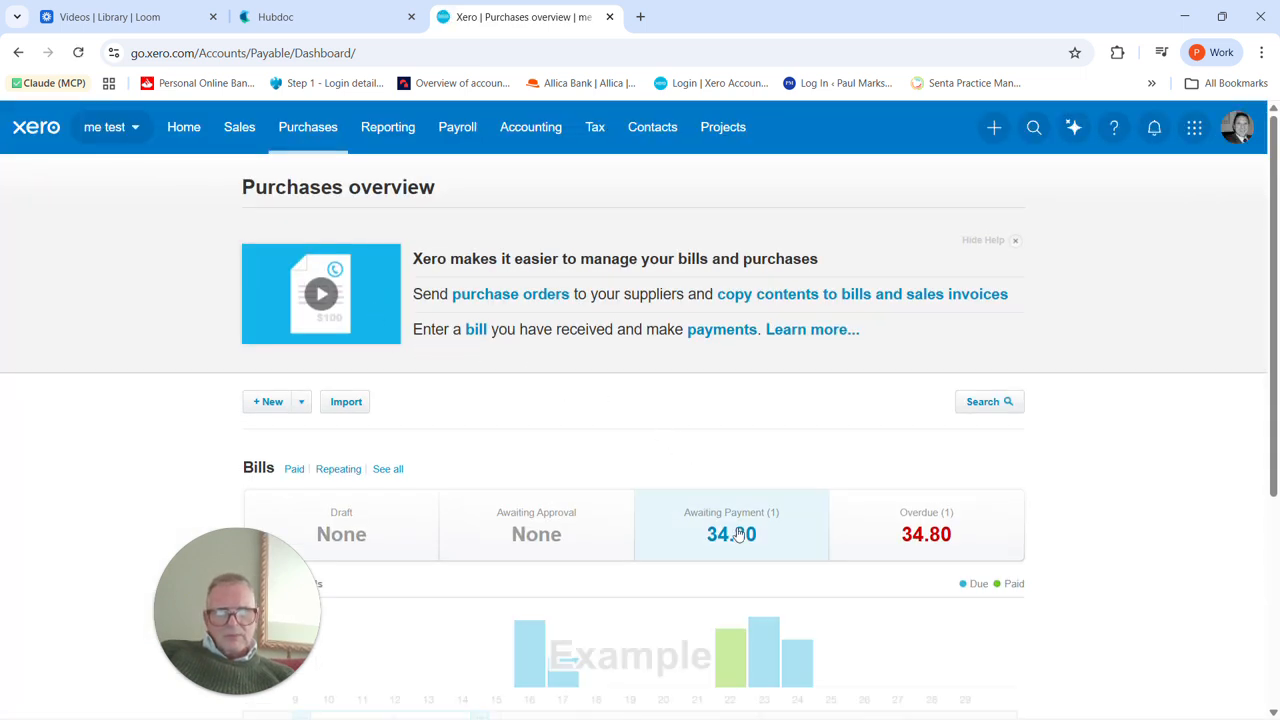
pyautogui.scroll(-2, 608, 502)
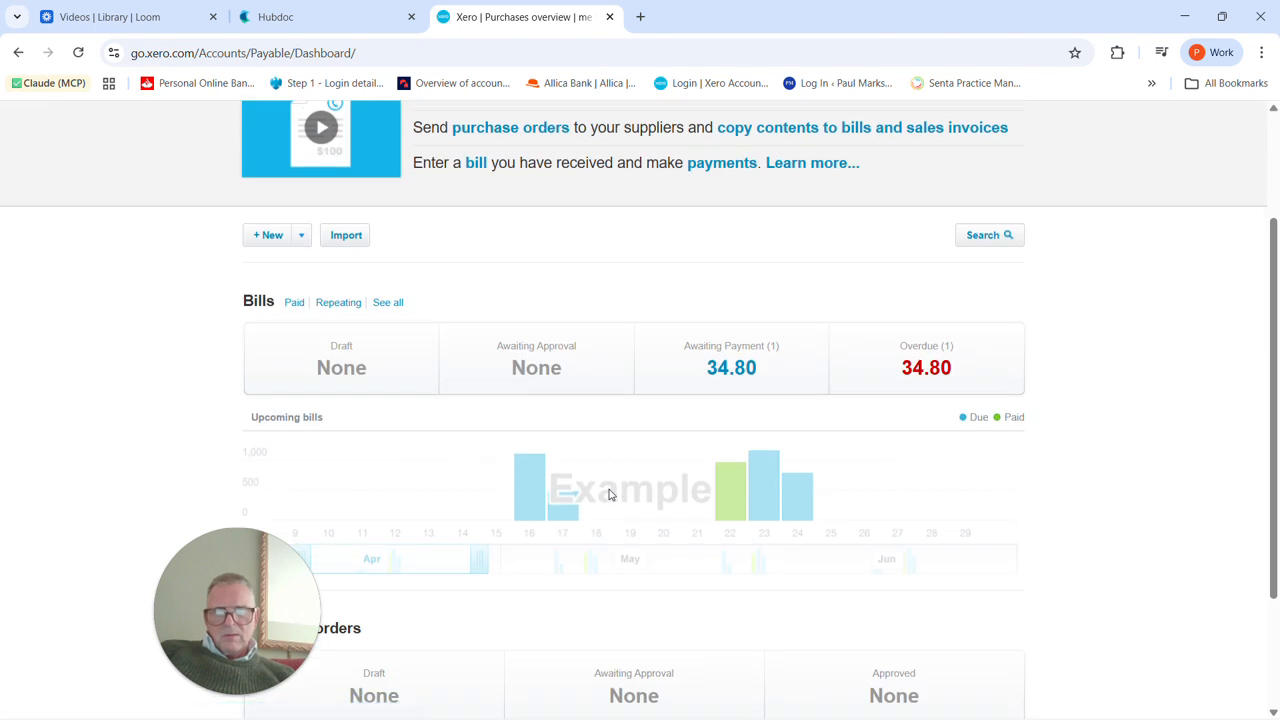
pyautogui.click(394, 305)
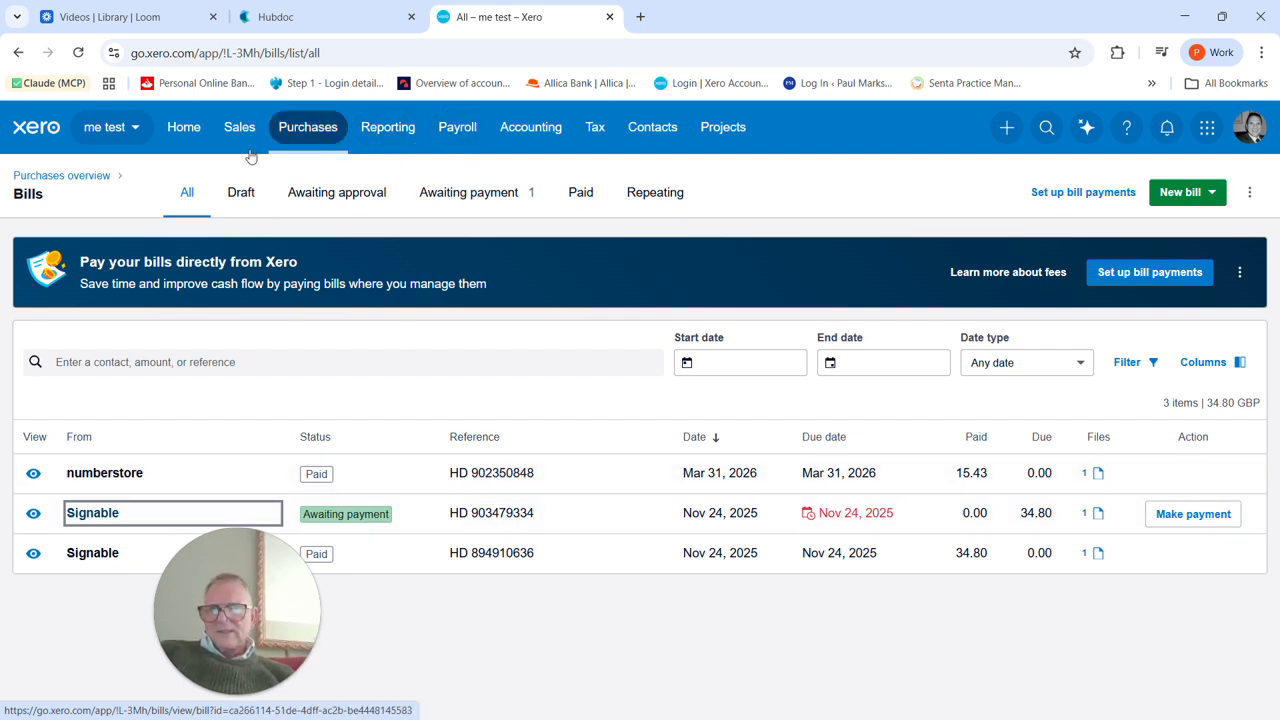
# View the Test account's account transactions and open the unreconciled 9.25 payment dated 2 Jan 2026.
pyautogui.click(188, 135)
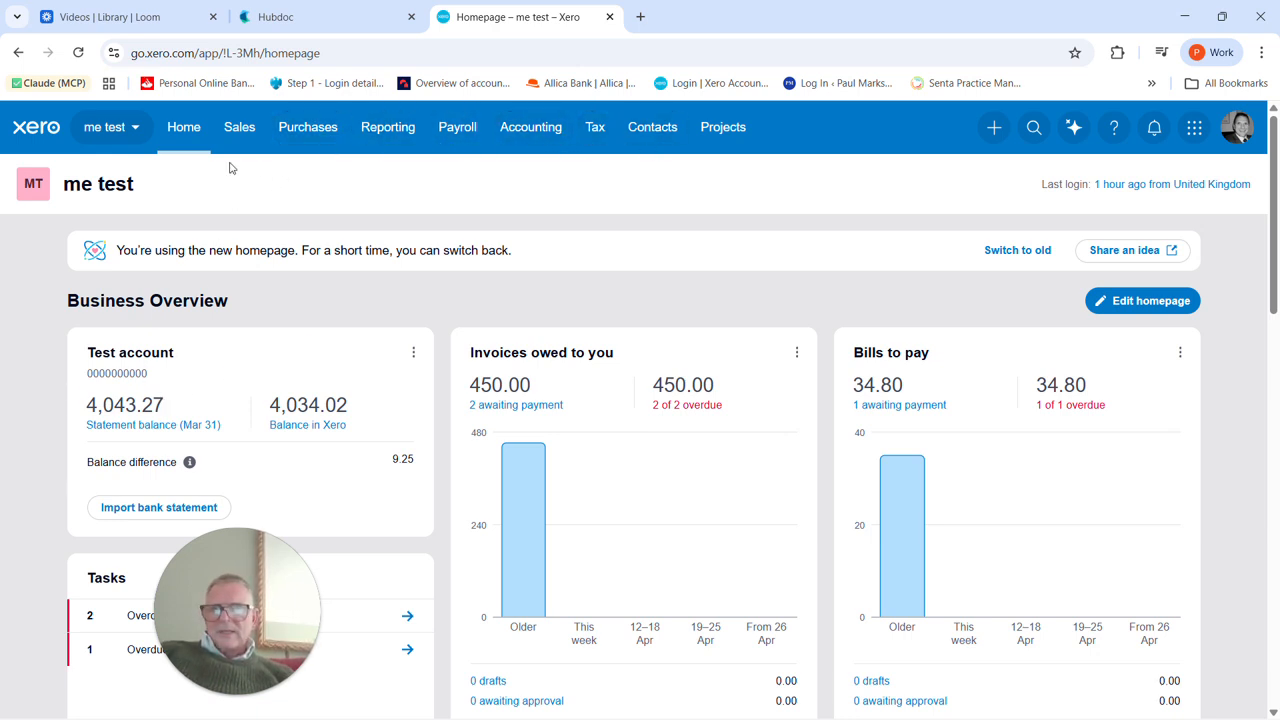
pyautogui.click(137, 425)
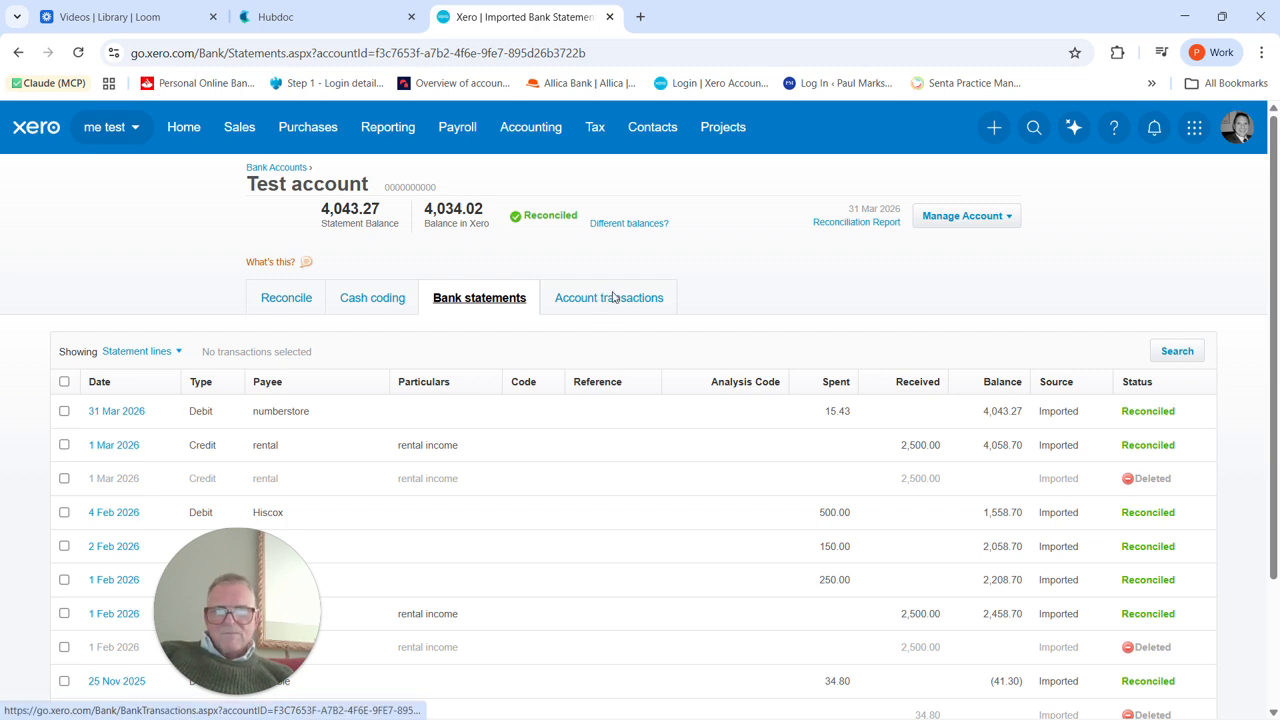
pyautogui.click(611, 305)
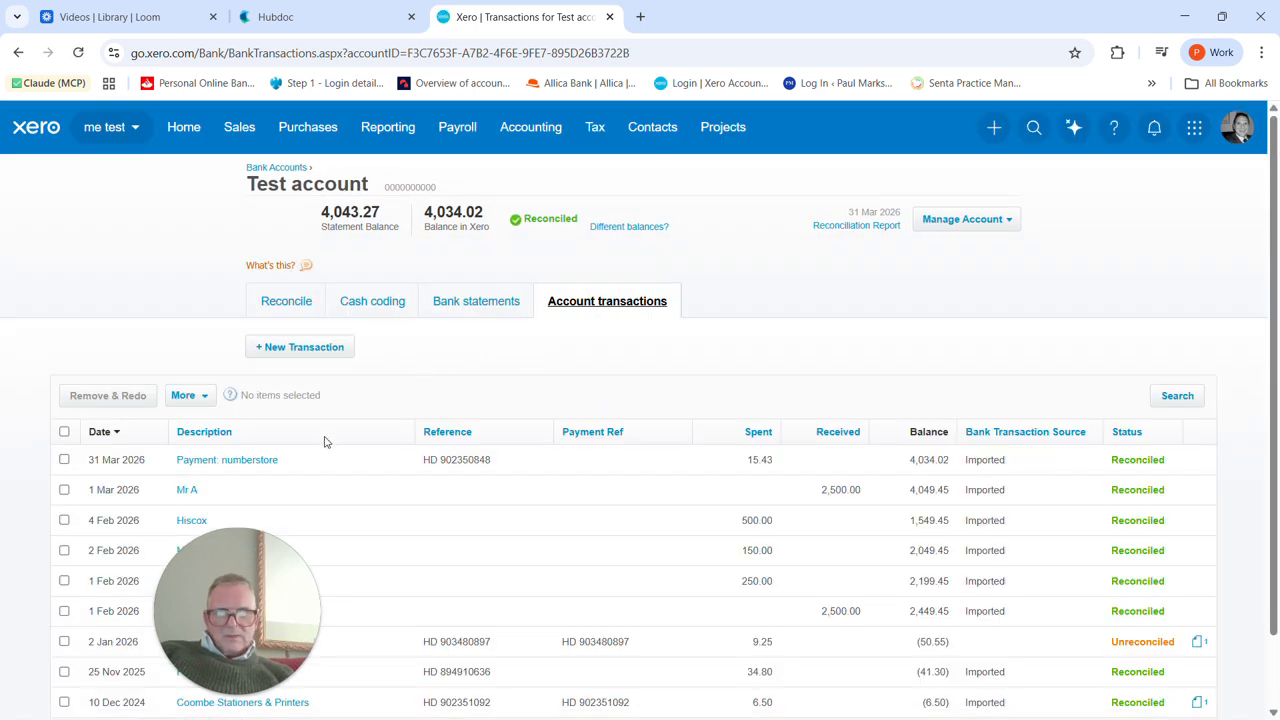
pyautogui.scroll(-1, 363, 450)
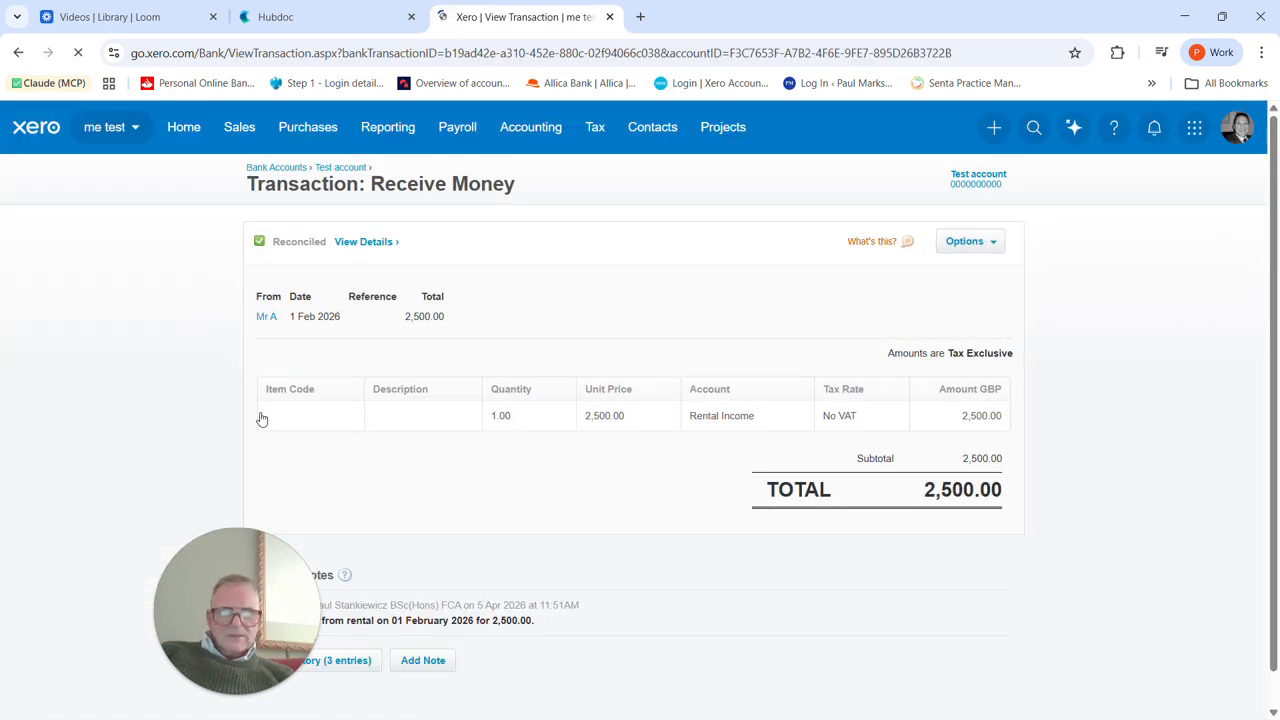
pyautogui.click(19, 55)
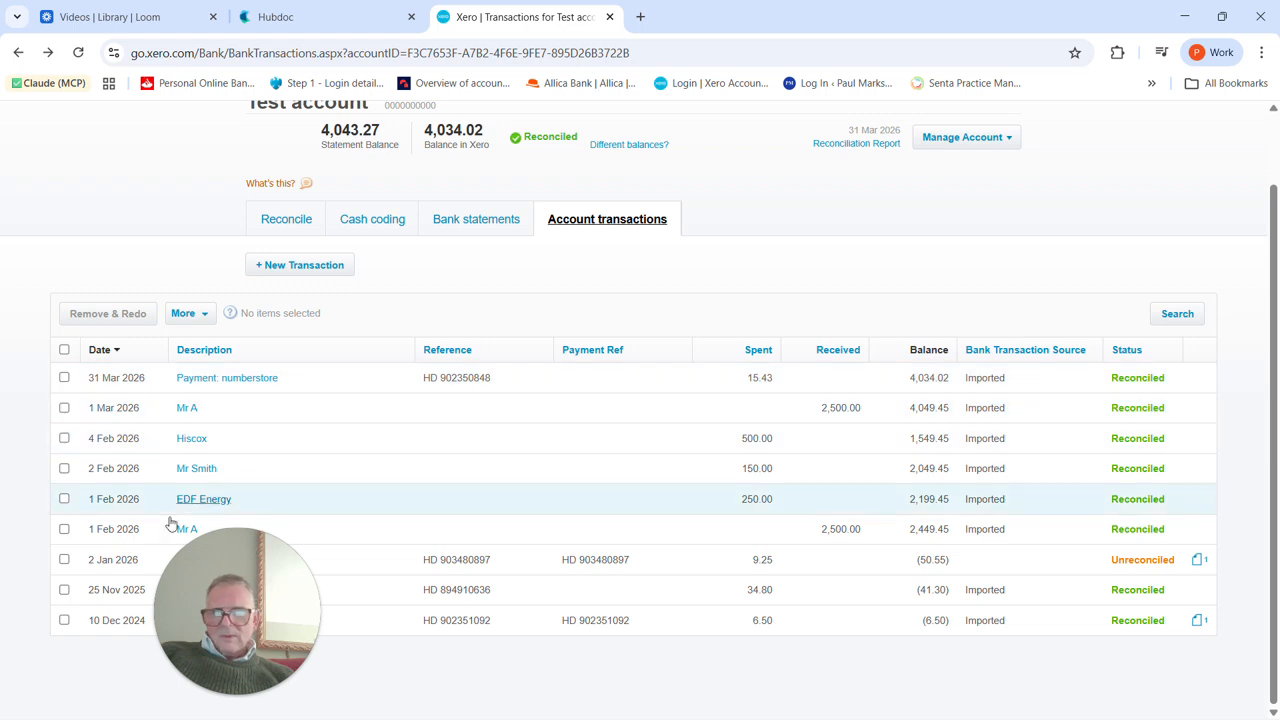
pyautogui.click(604, 570)
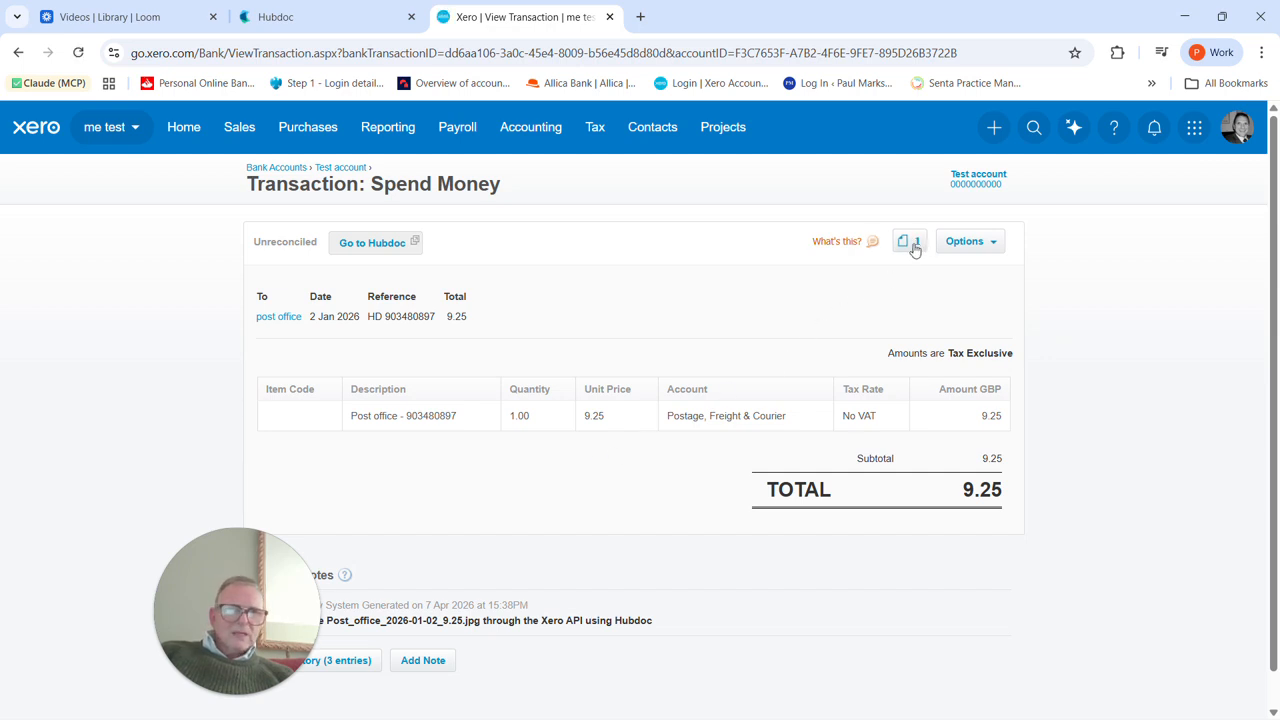
# Preview the Post_office_2026-01-02_9.25.jpg file attached to the Spend Money transaction, and close the preview.
pyautogui.click(912, 245)
pyautogui.click(803, 308)
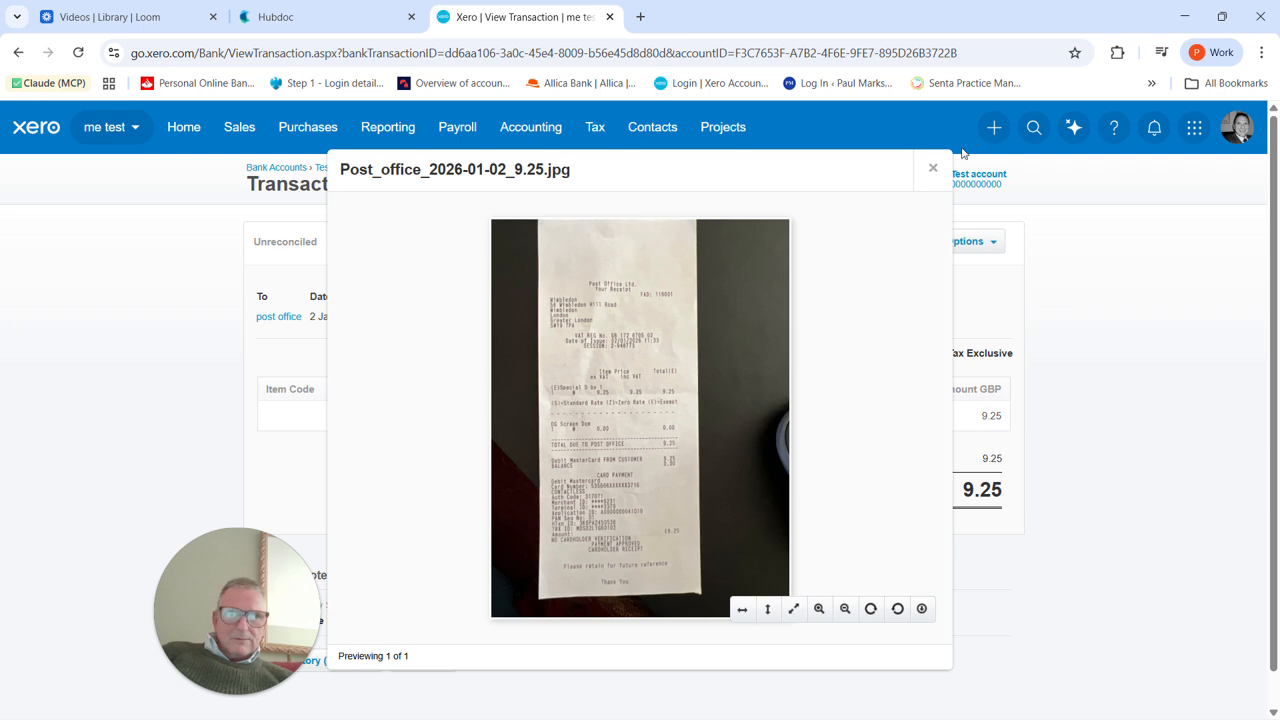
pyautogui.click(926, 175)
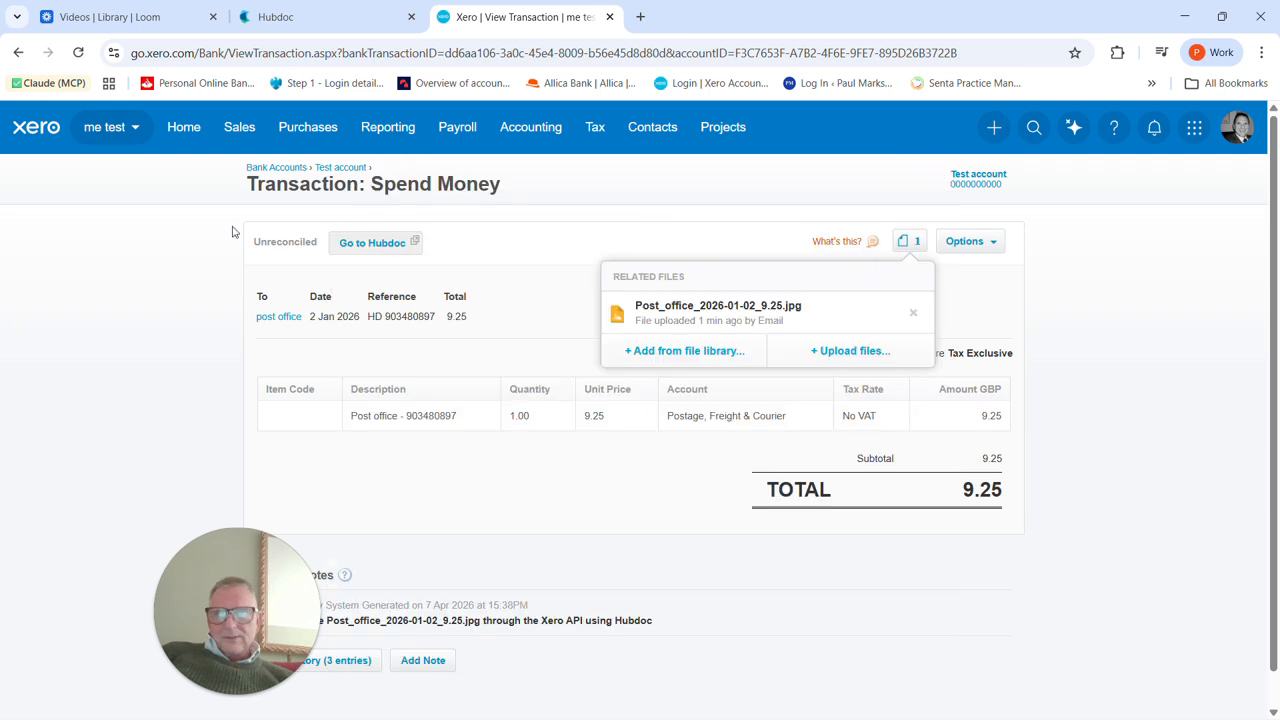
# Run the Profit and Loss report for the last financial year and open its Postage, Freight & Courier transactions.
pyautogui.click(403, 142)
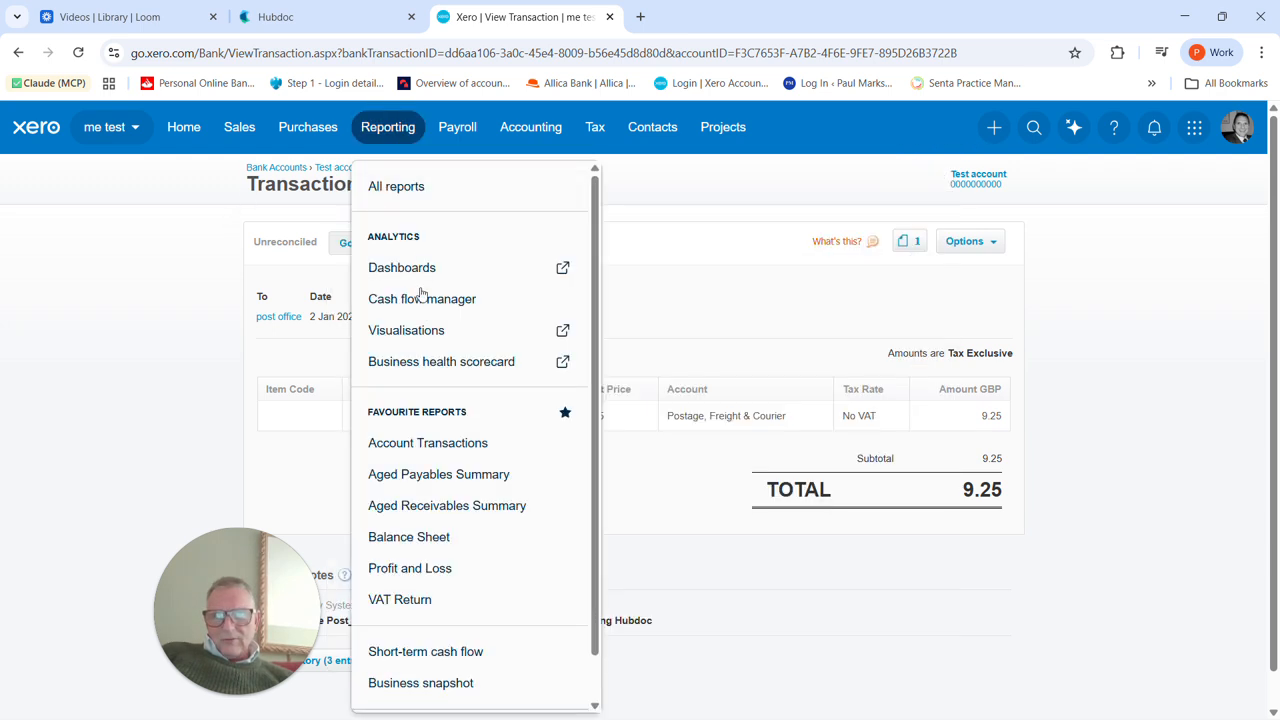
pyautogui.click(428, 570)
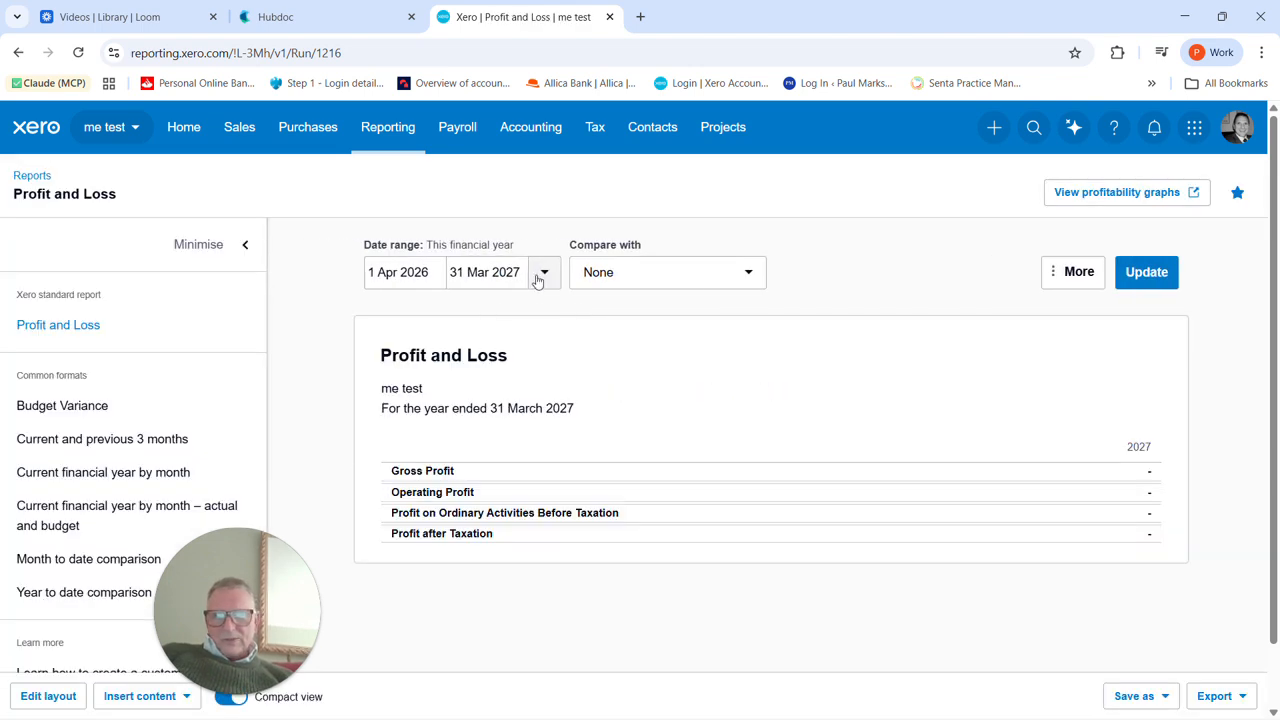
pyautogui.click(540, 276)
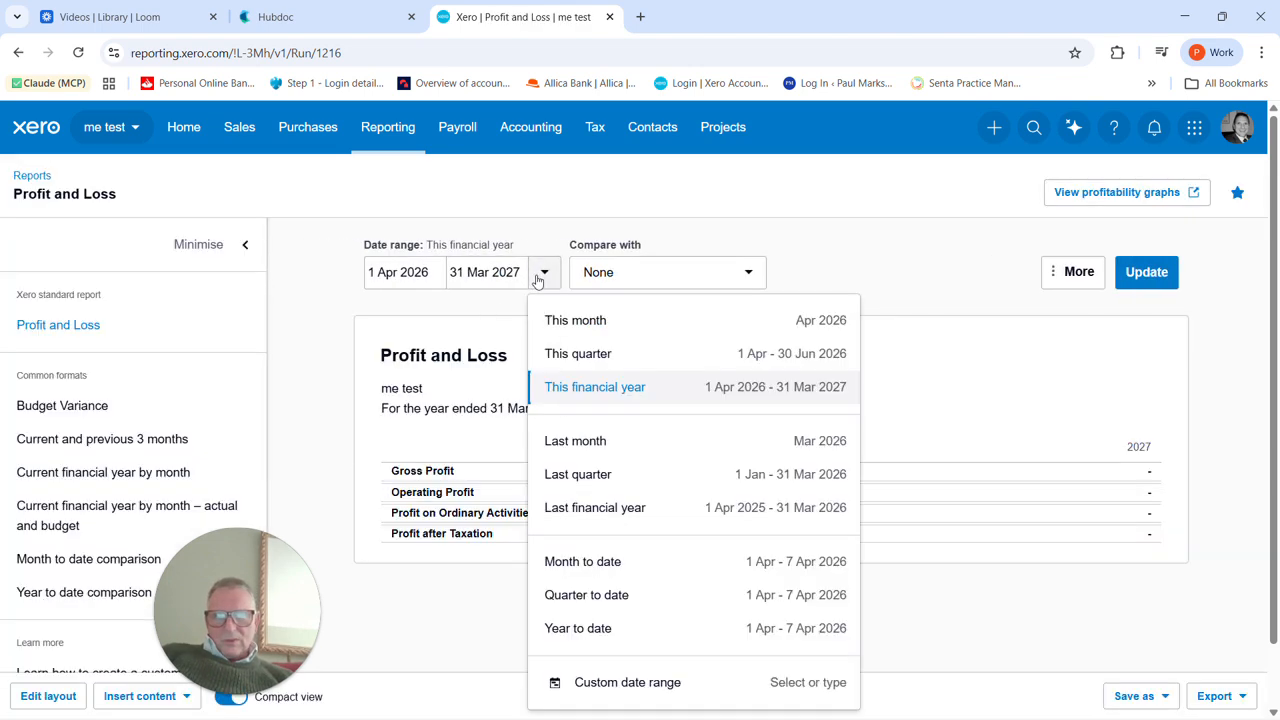
pyautogui.click(588, 508)
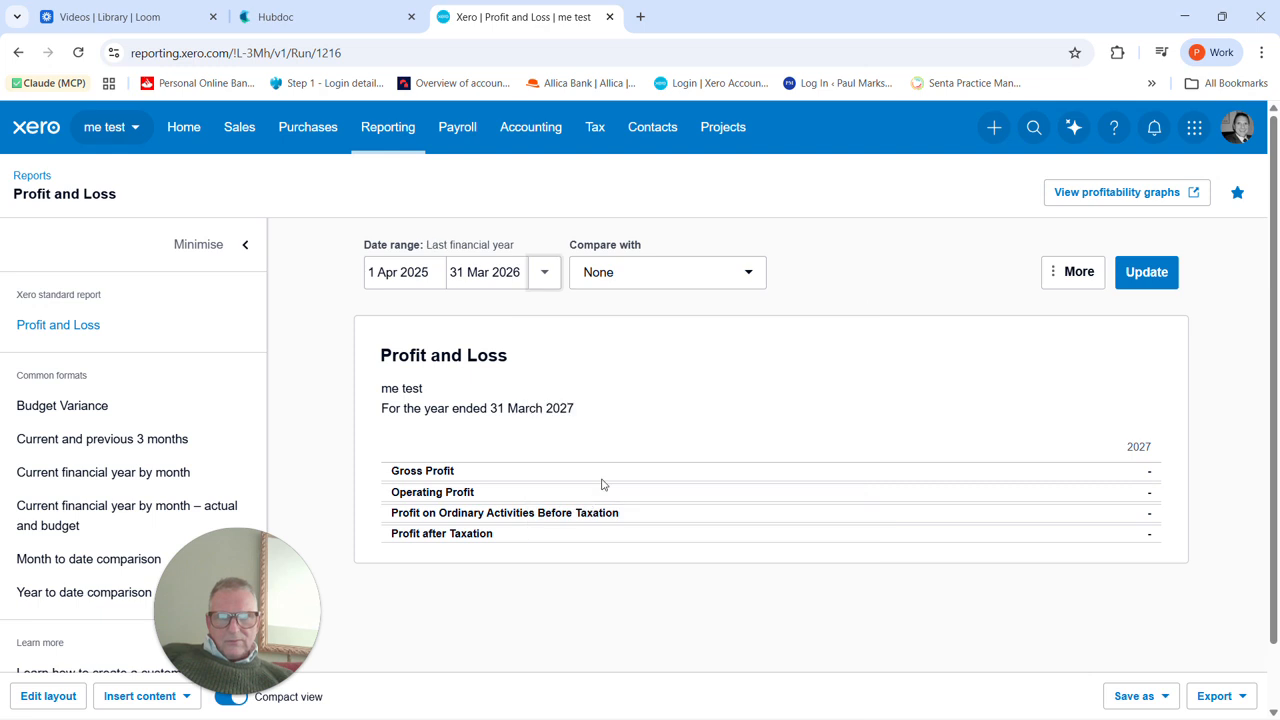
pyautogui.click(1146, 274)
pyautogui.scroll(-2, 820, 327)
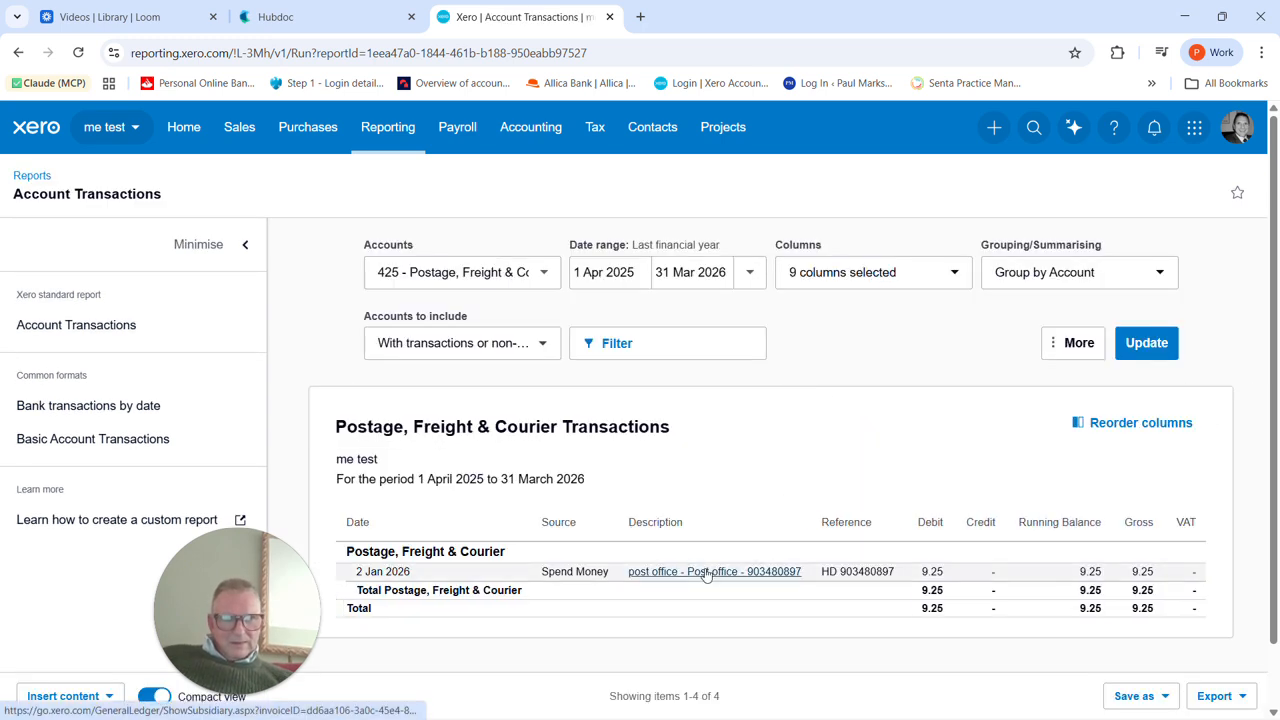
# Open the post office transaction from the Postage, Freight & Courier report and check its attached receipt image.
pyautogui.click(705, 572)
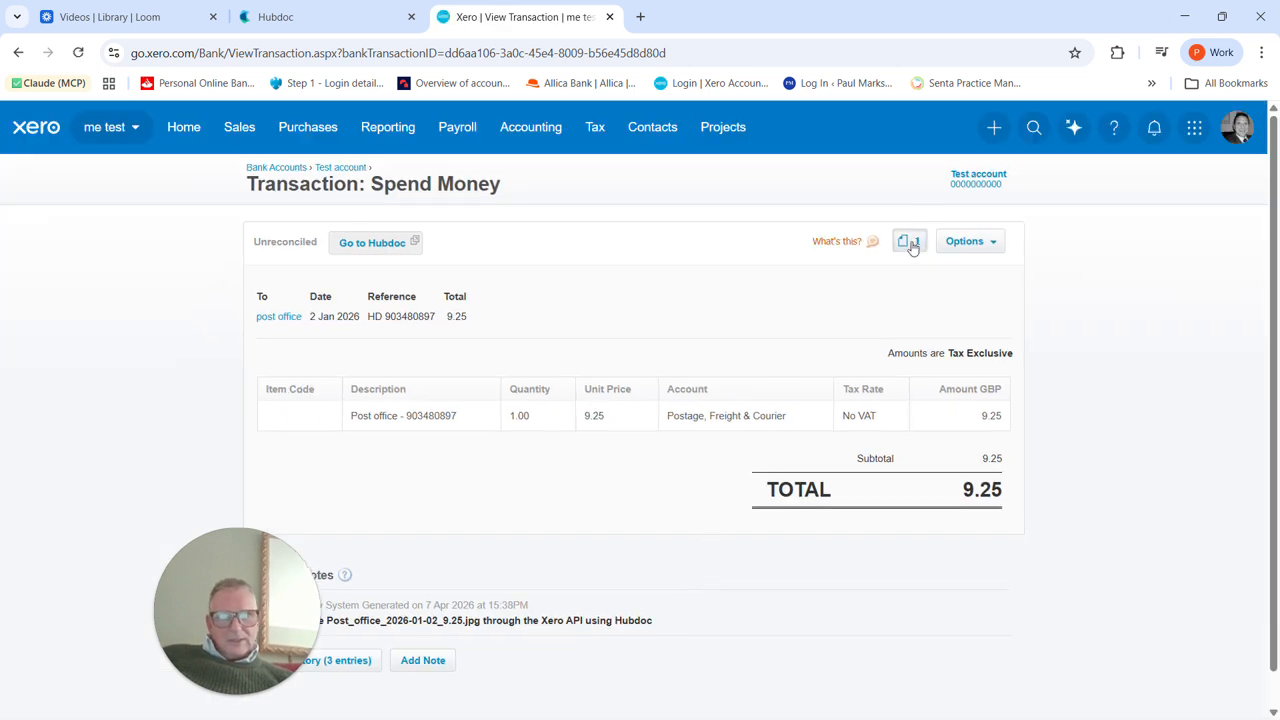
pyautogui.click(911, 247)
pyautogui.click(802, 318)
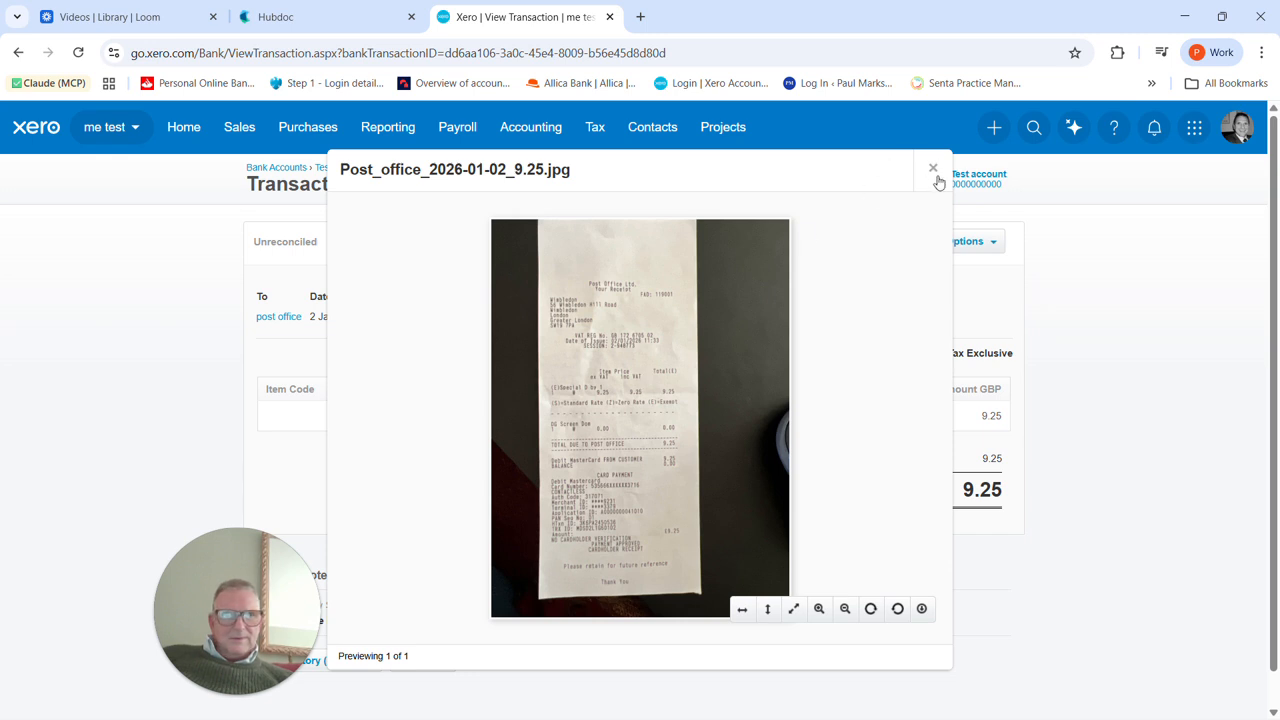
pyautogui.click(933, 169)
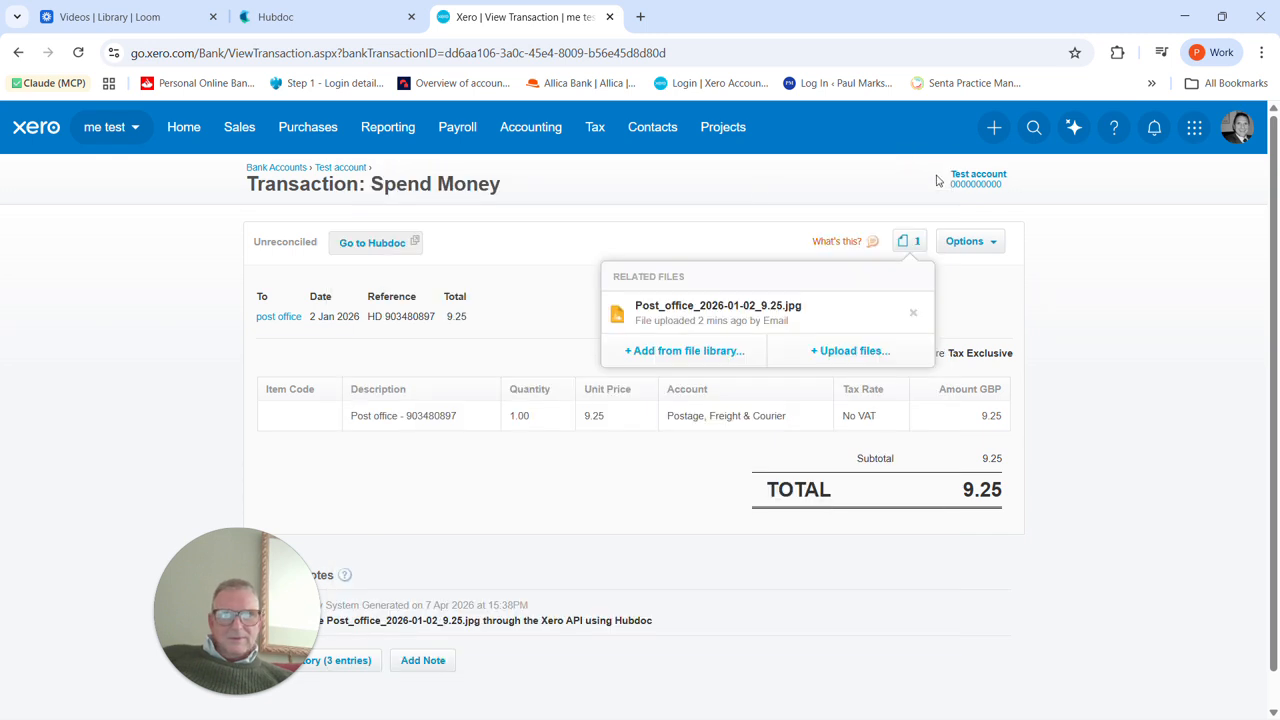
# Return to the Profit and Loss report and drill down to the paid Signable bill dated 24 Nov 2025.
pyautogui.click(19, 55)
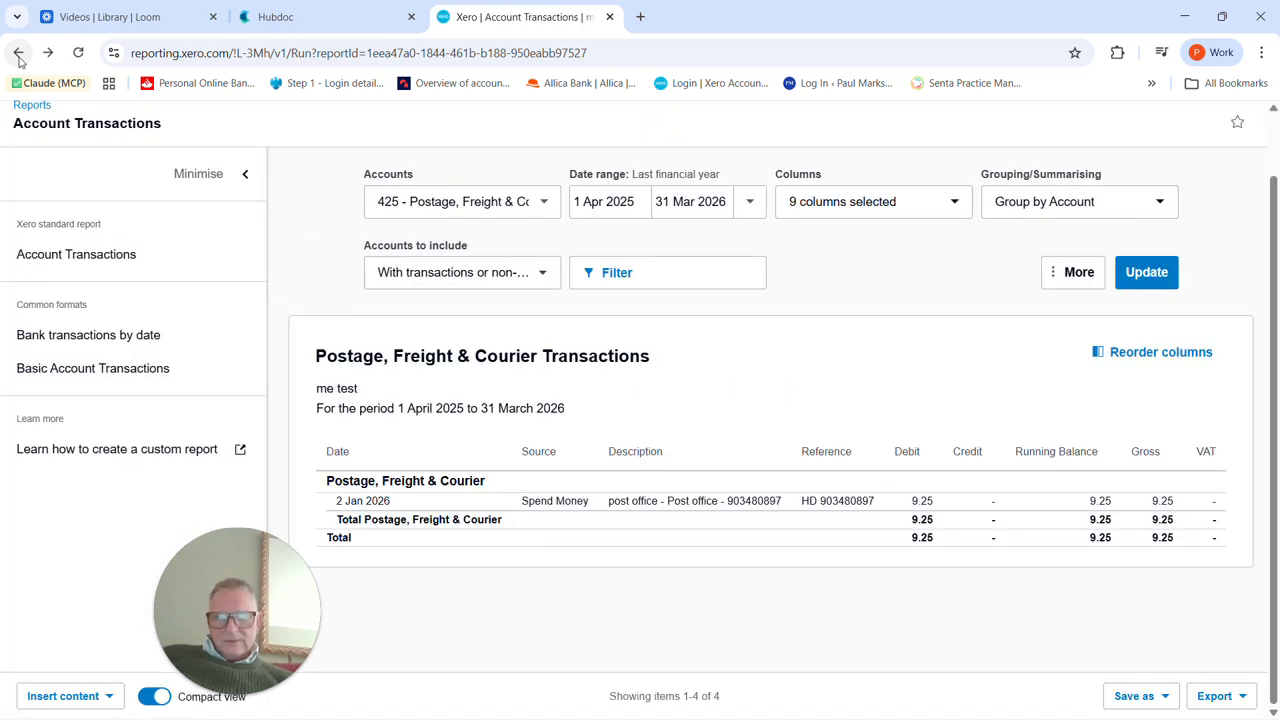
pyautogui.click(20, 58)
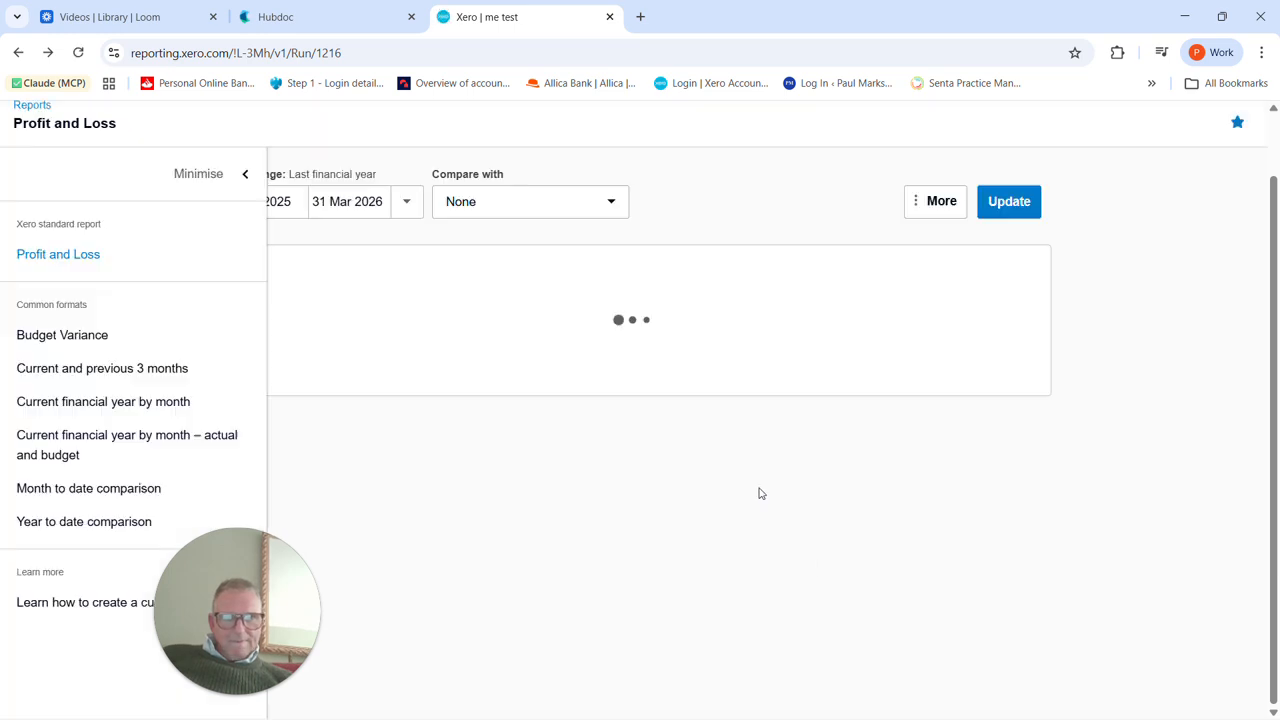
pyautogui.scroll(-1, 678, 461)
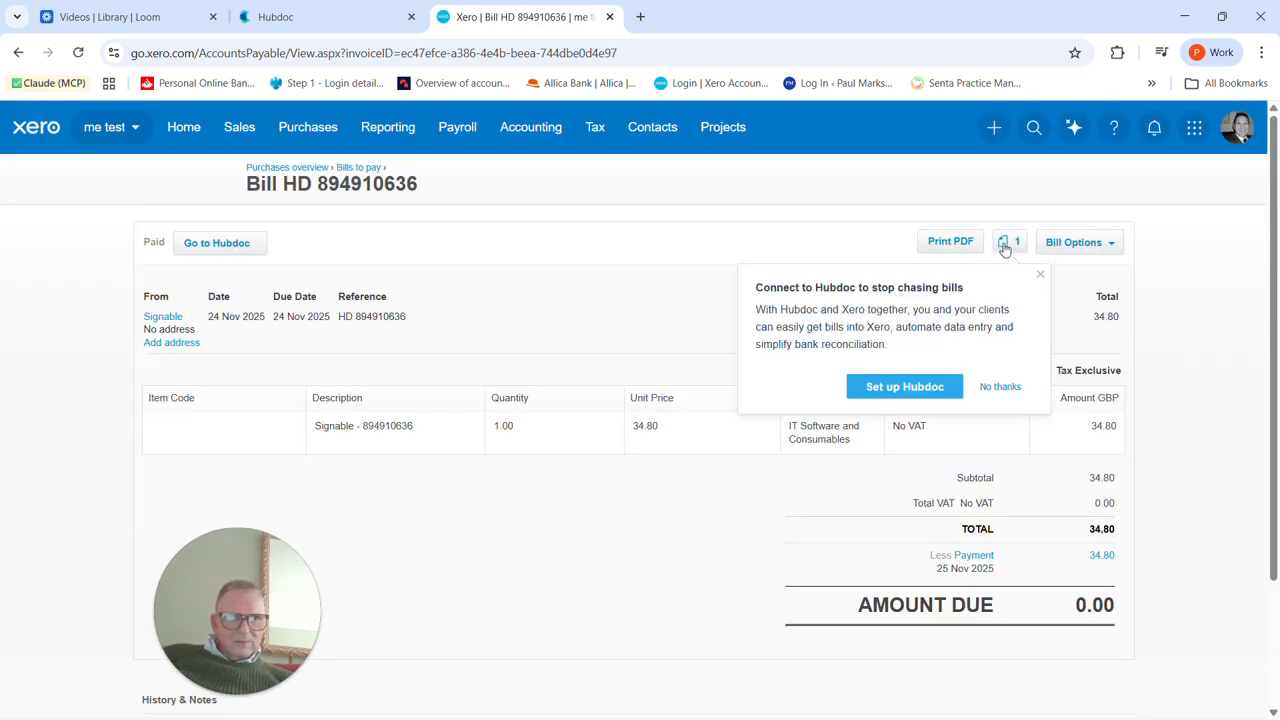
# Preview the paid bill's attached Signable_2025-11-24_34.80.pdf invoice, and close the preview and the related files list.
pyautogui.click(1005, 245)
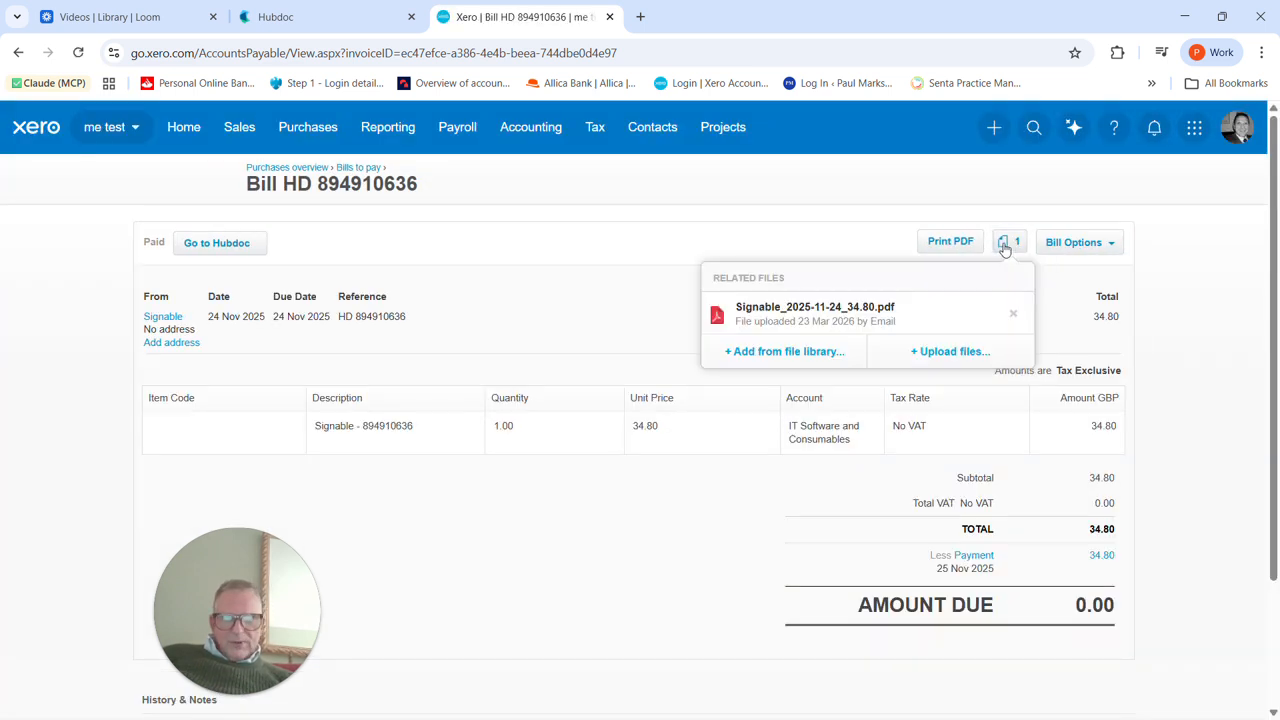
pyautogui.click(882, 320)
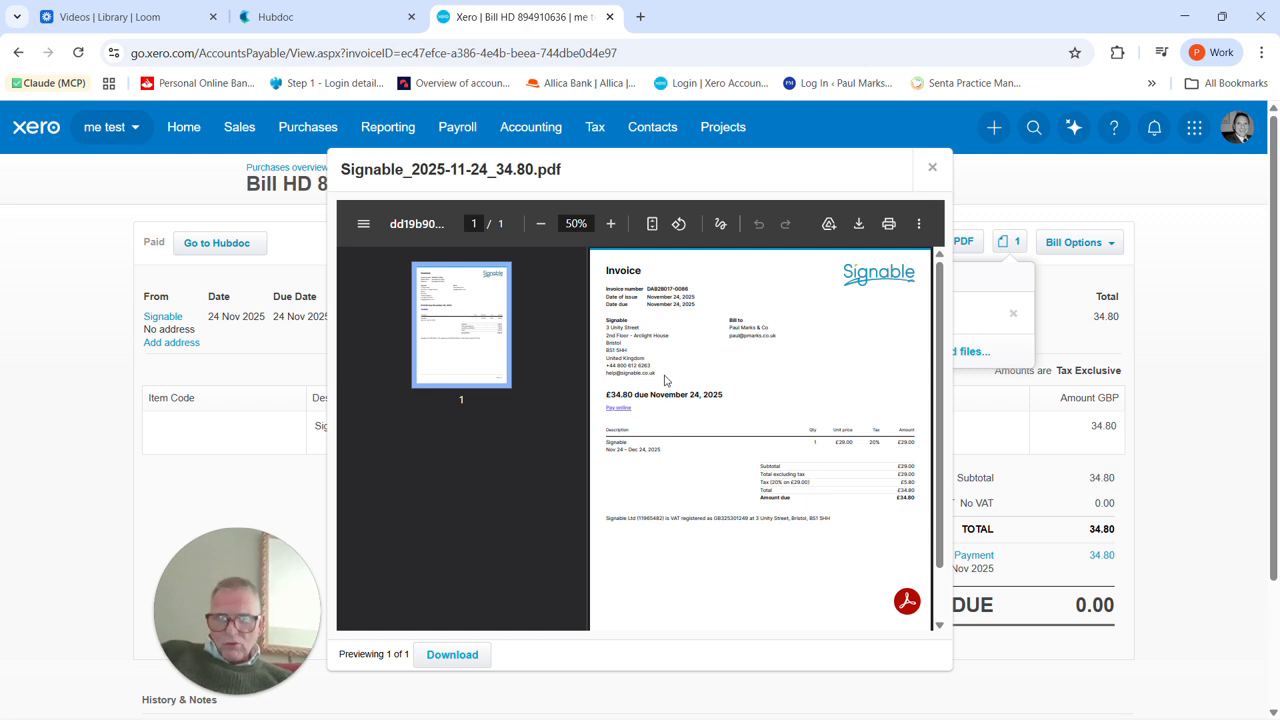
pyautogui.click(933, 172)
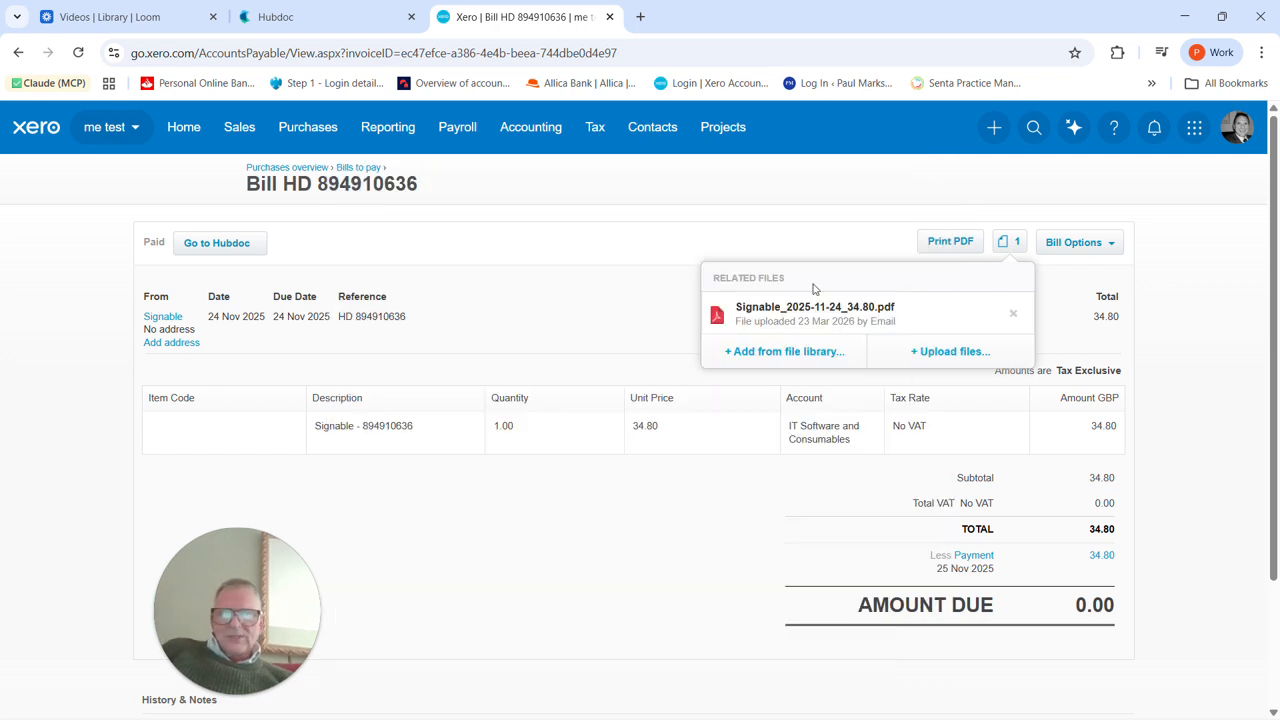
pyautogui.click(527, 285)
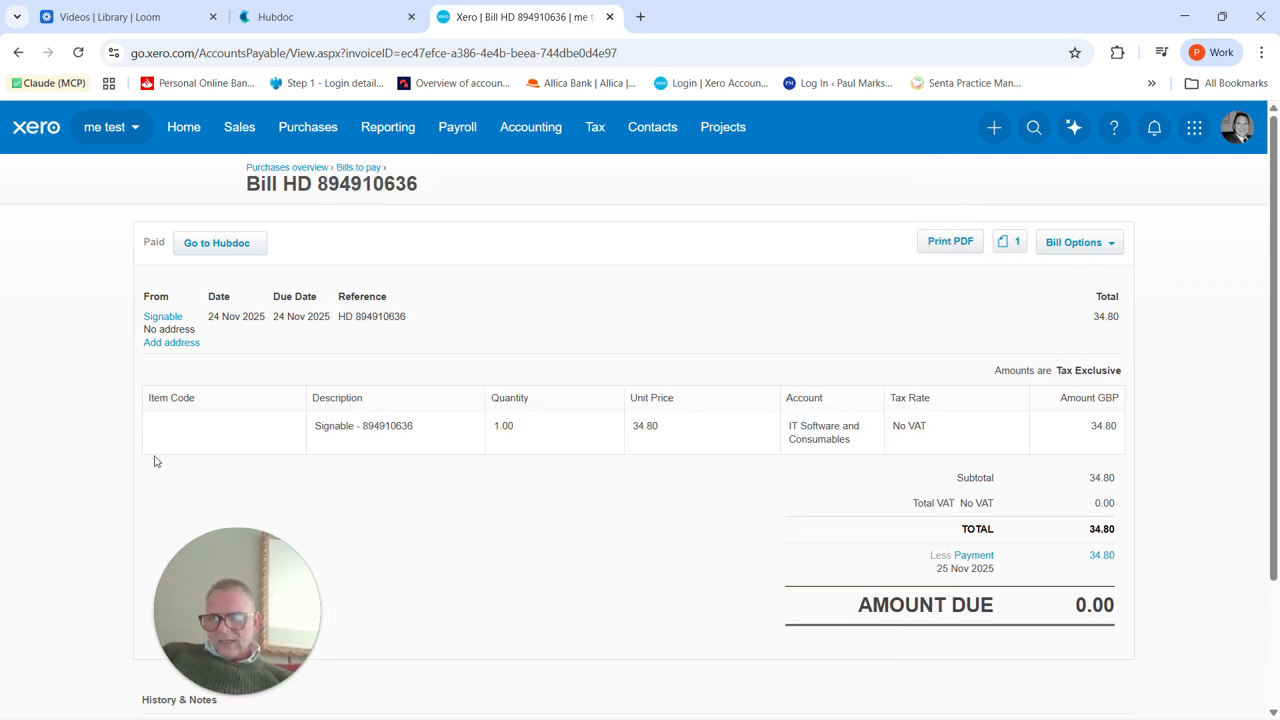